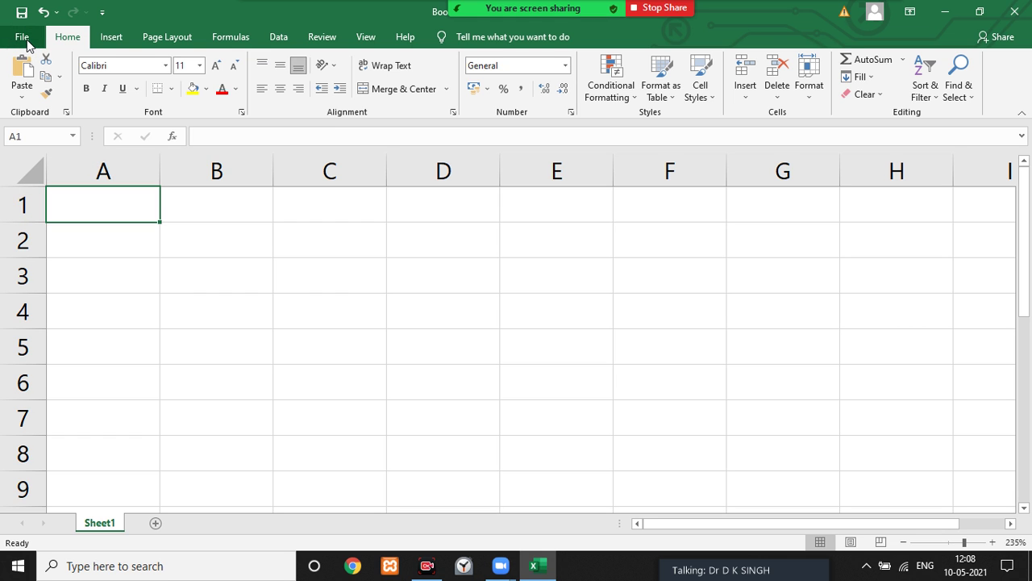
- Encrypt the workbook with an opening password, then return to the blank Sheet1
{"action": "left_click", "coordinate": [26, 42]}
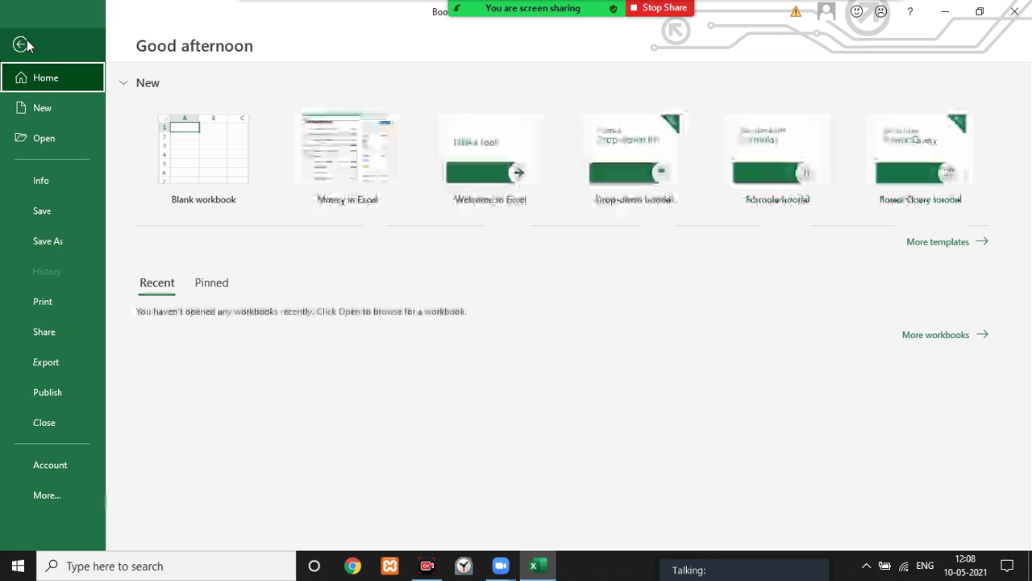
{"action": "left_click", "coordinate": [61, 179]}
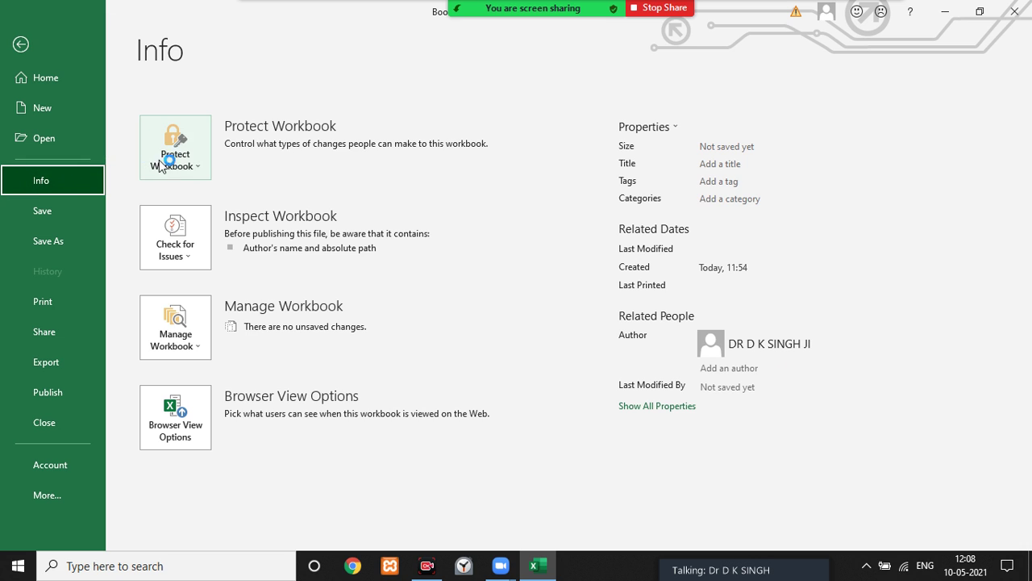
{"action": "left_click", "coordinate": [203, 163]}
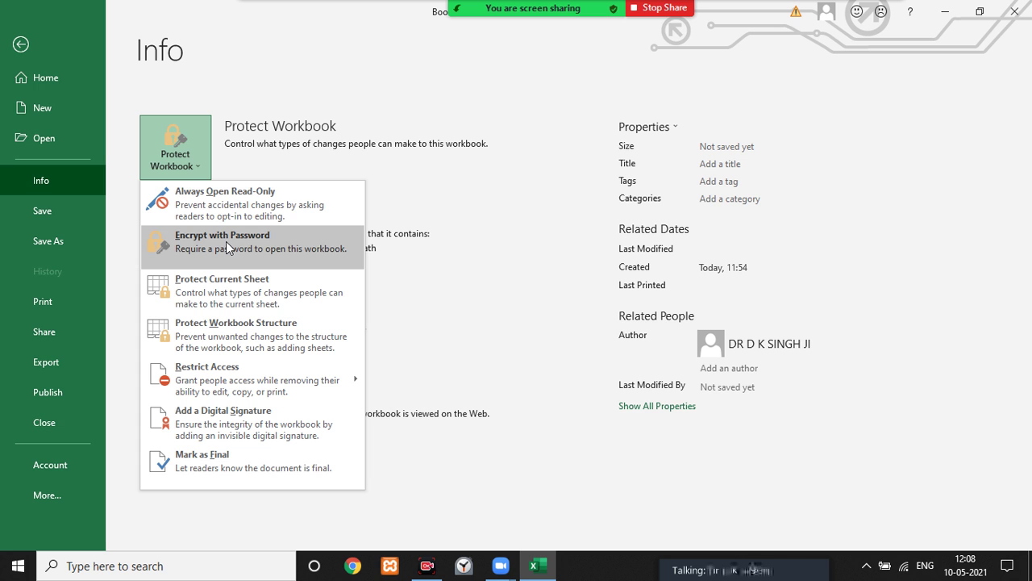
{"action": "left_click", "coordinate": [258, 251]}
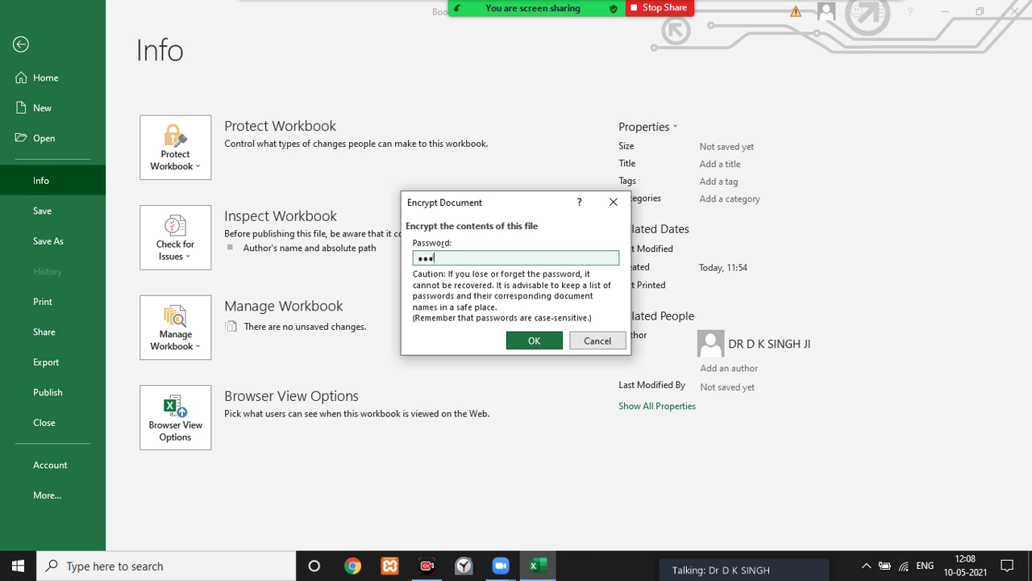
{"action": "left_click", "coordinate": [534, 340]}
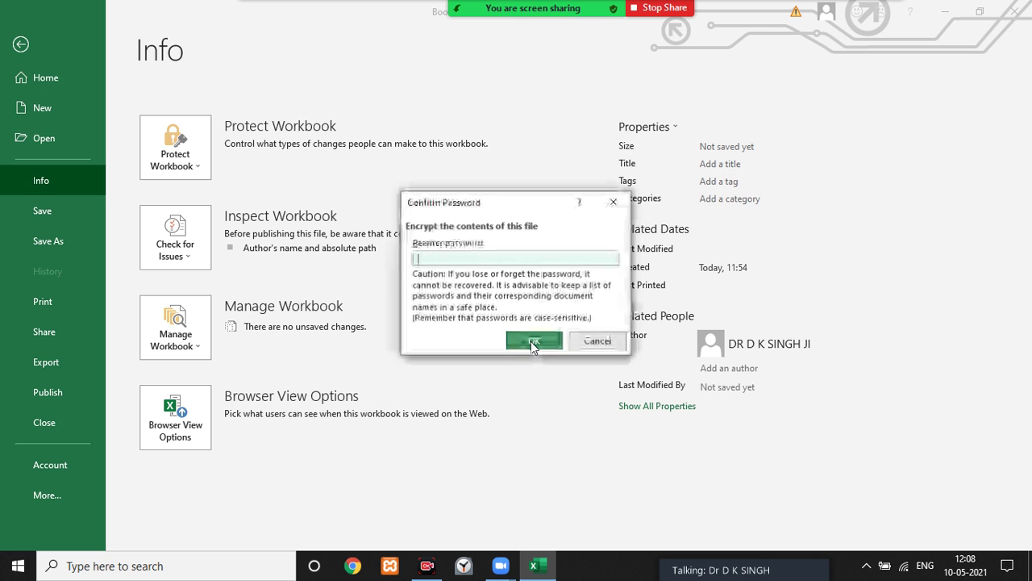
{"action": "type", "text": "1"}
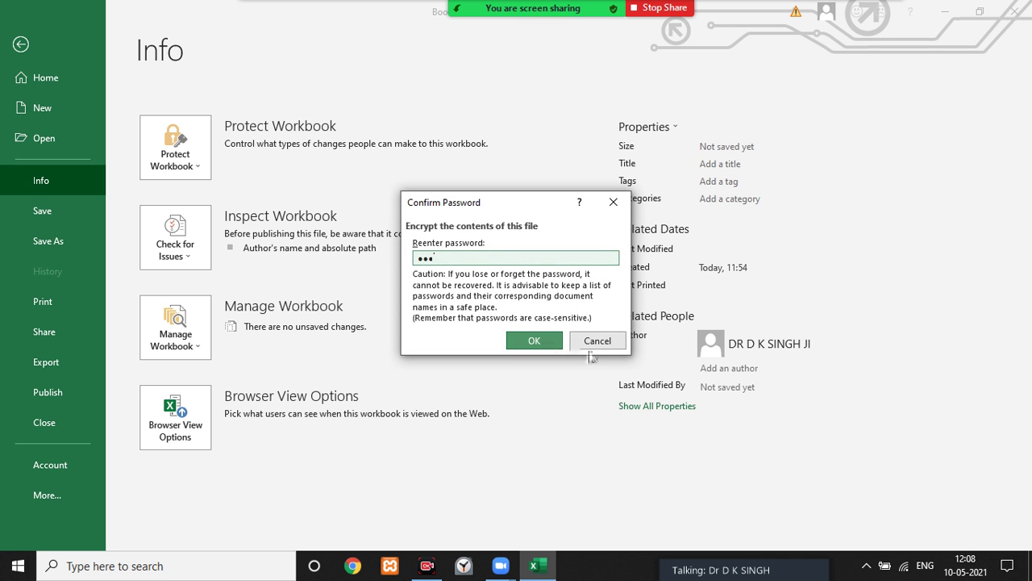
{"action": "left_click", "coordinate": [534, 341]}
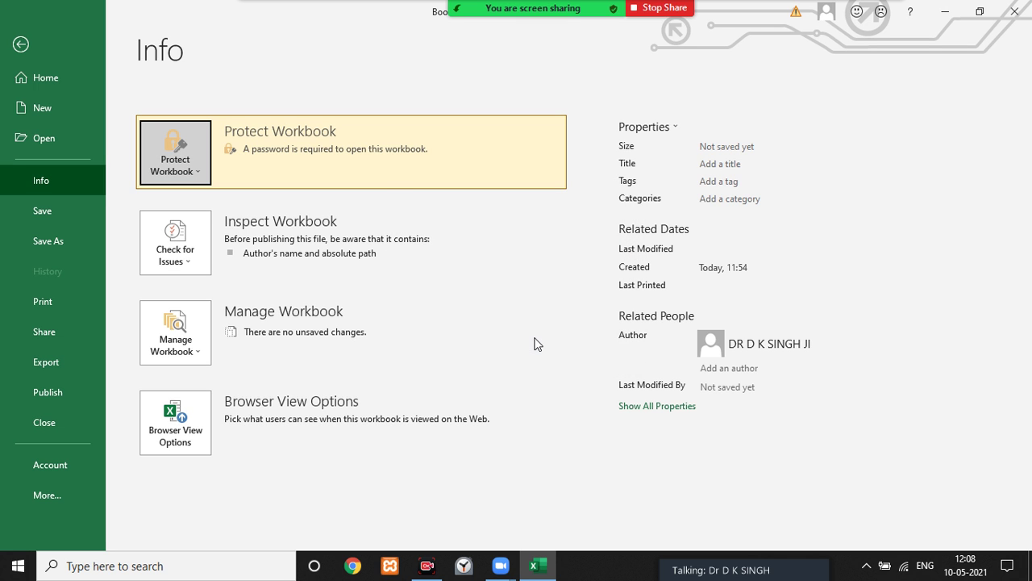
{"action": "key", "text": "Escape"}
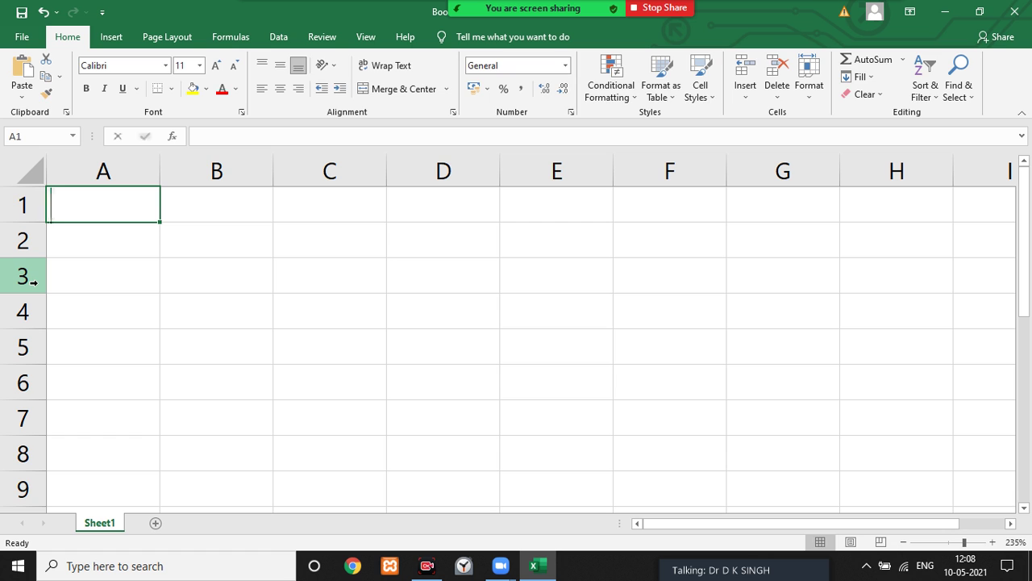
- Enter row 1 headings: roll no, name, class, hindi, english, maths, science, sst, total
{"action": "type", "text": "roll no"}
{"action": "key", "text": "Tab"}
{"action": "type", "text": "name"}
{"action": "key", "text": "Tab"}
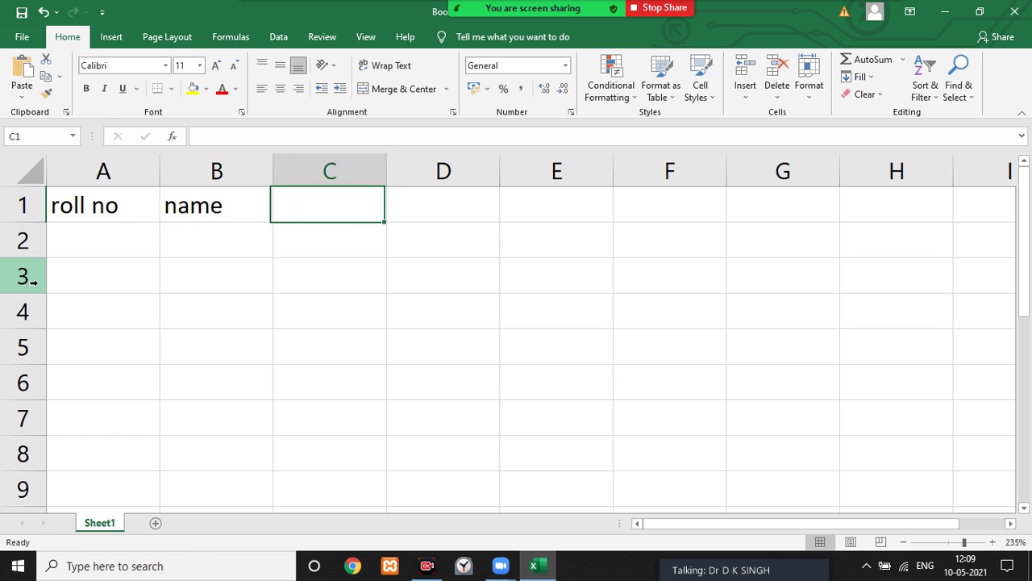
{"action": "type", "text": "class"}
{"action": "key", "text": "Tab"}
{"action": "type", "text": "hin"}
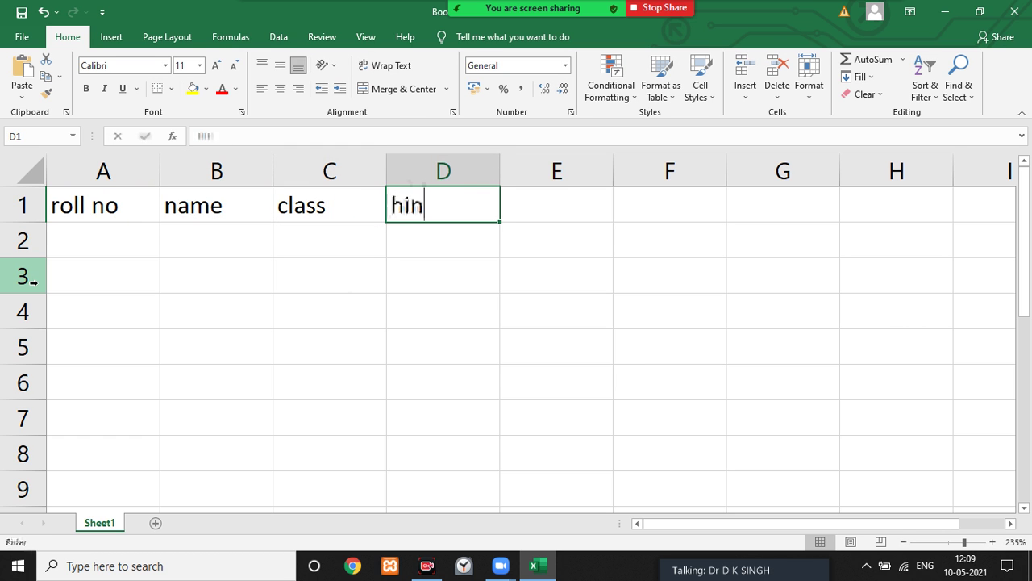
{"action": "type", "text": "di"}
{"action": "key", "text": "Tab"}
{"action": "type", "text": "e"}
{"action": "type", "text": "i"}
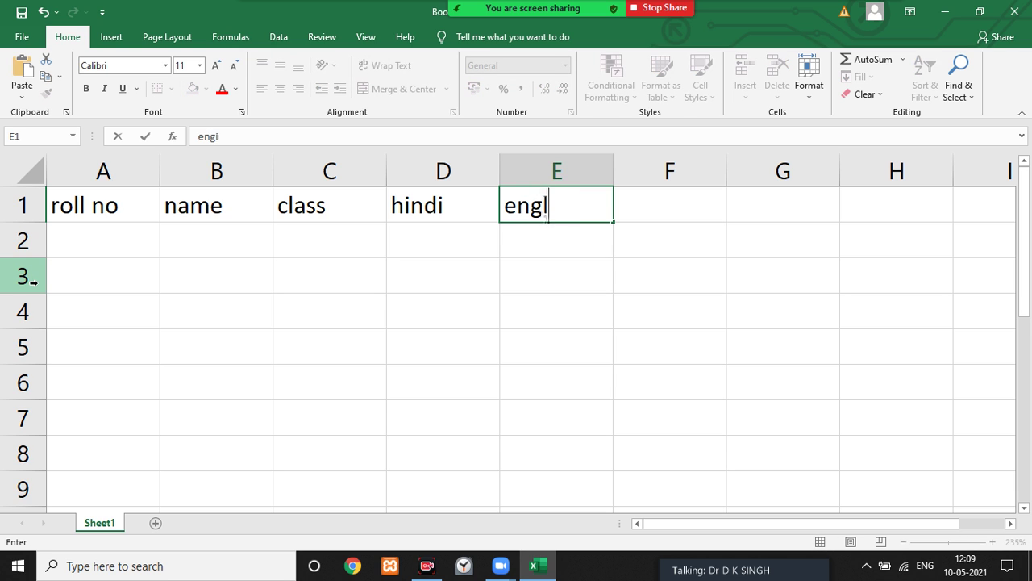
{"action": "type", "text": "ish"}
{"action": "key", "text": "Tab"}
{"action": "type", "text": "maths"}
{"action": "key", "text": "Tab"}
{"action": "type", "text": "s"}
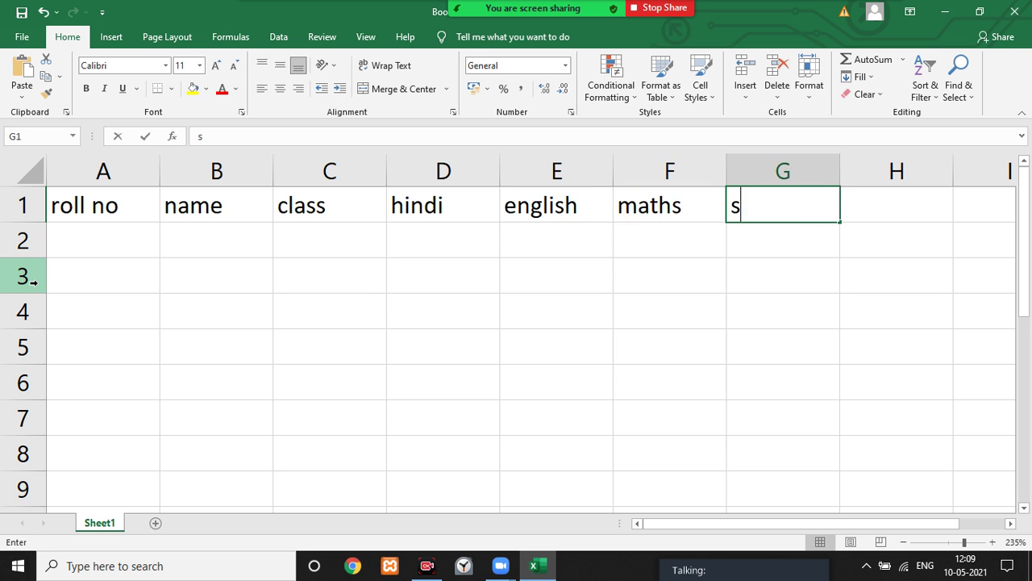
{"action": "type", "text": "cience"}
{"action": "key", "text": "Tab"}
{"action": "type", "text": "sst"}
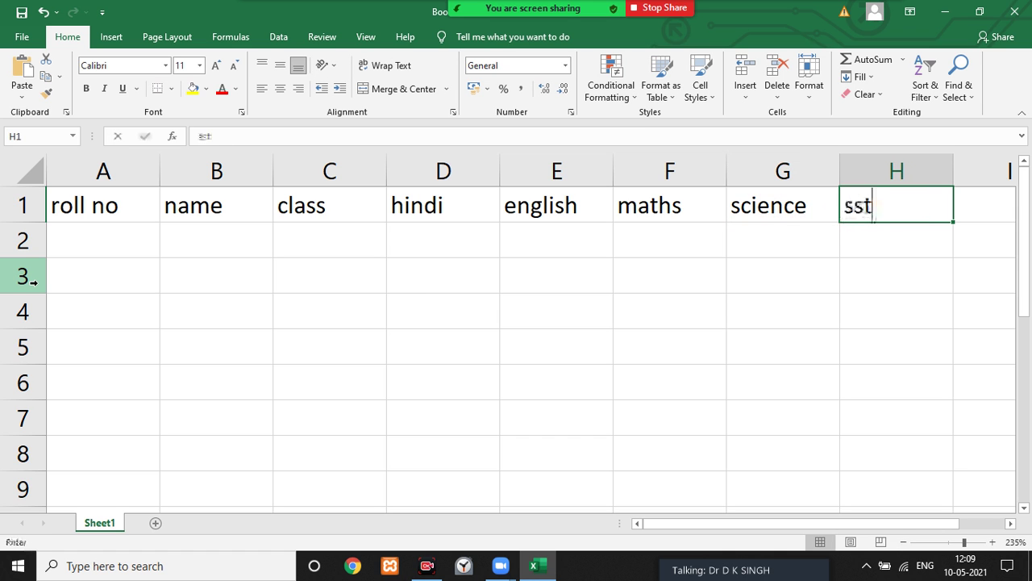
{"action": "key", "text": "Tab"}
{"action": "type", "text": "tot"}
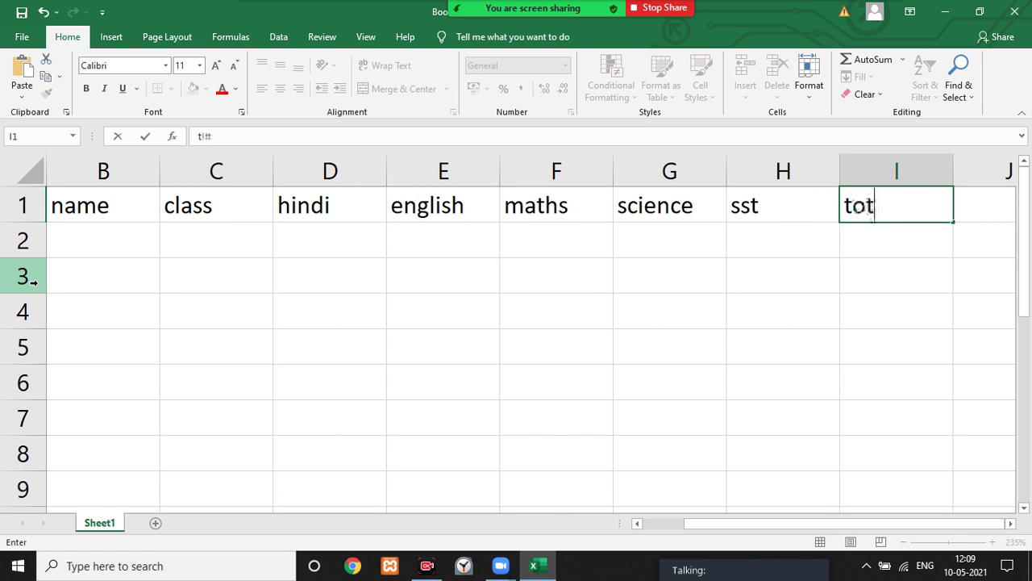
{"action": "type", "text": "al"}
{"action": "key", "text": "Return"}
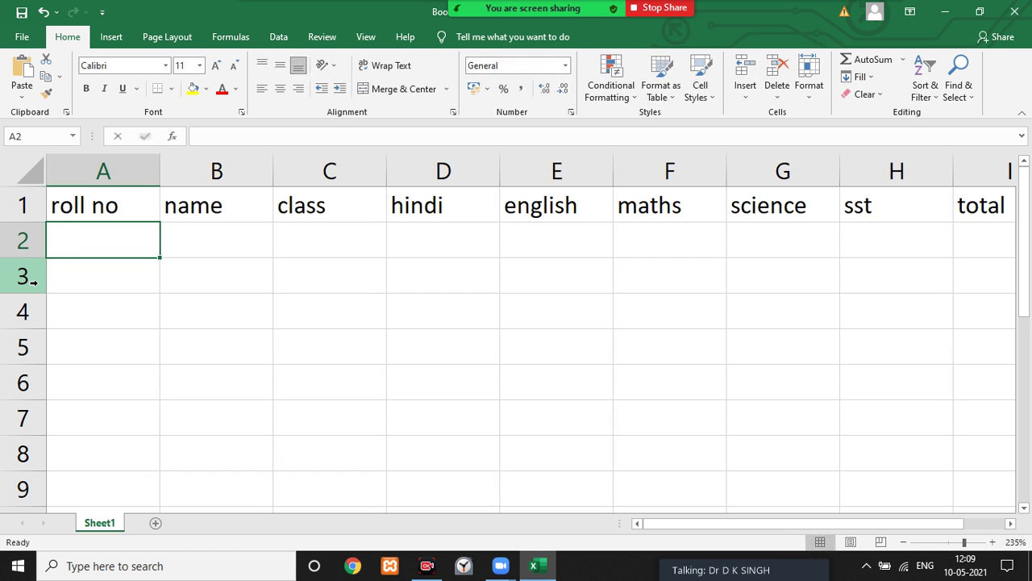
- Enter roll numbers a001 through a006 down column A
{"action": "type", "text": "a00q"}
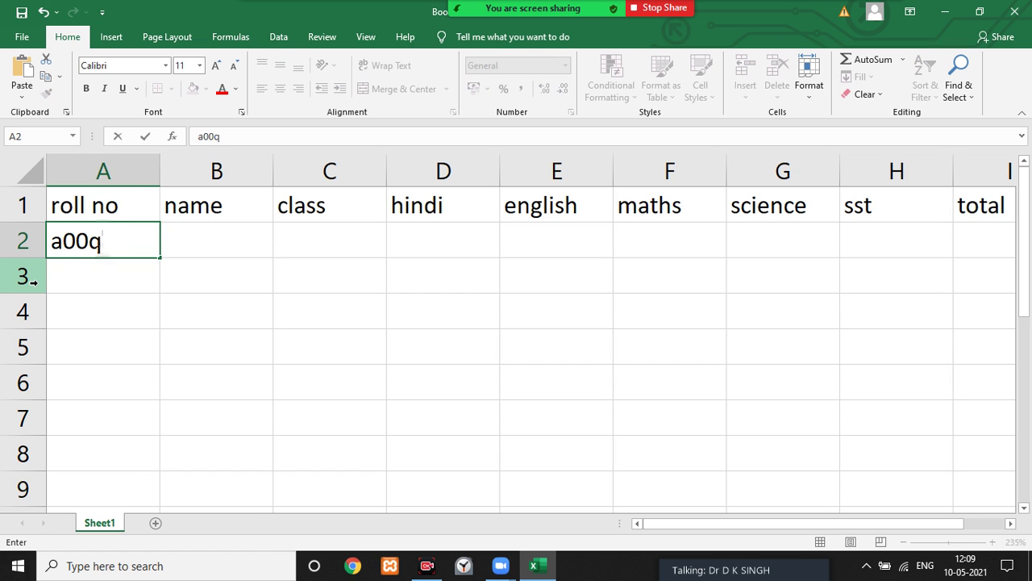
{"action": "type", "text": "1"}
{"action": "key", "text": "Return"}
{"action": "type", "text": "a00"}
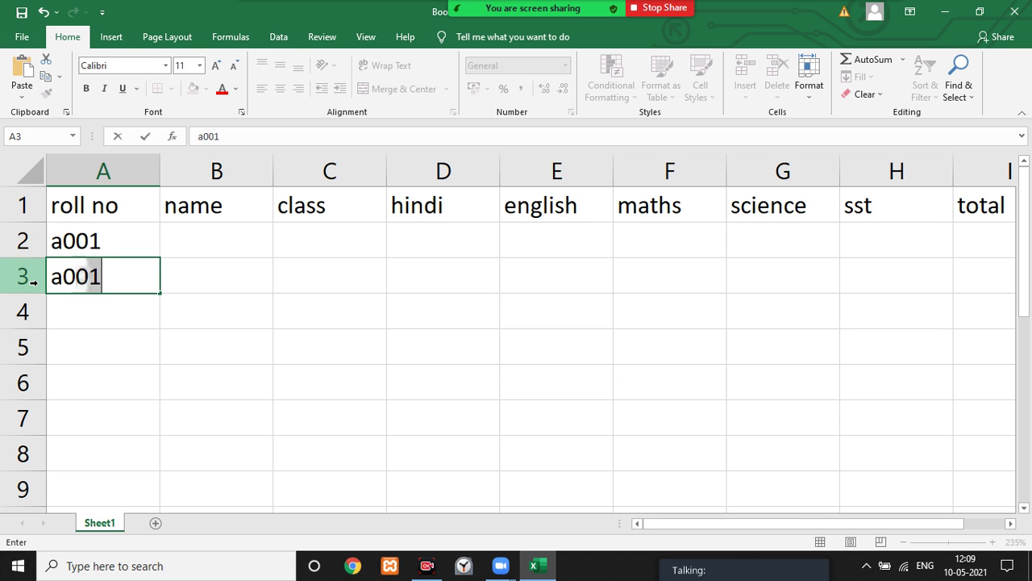
{"action": "type", "text": "2"}
{"action": "key", "text": "Return"}
{"action": "type", "text": "a00"}
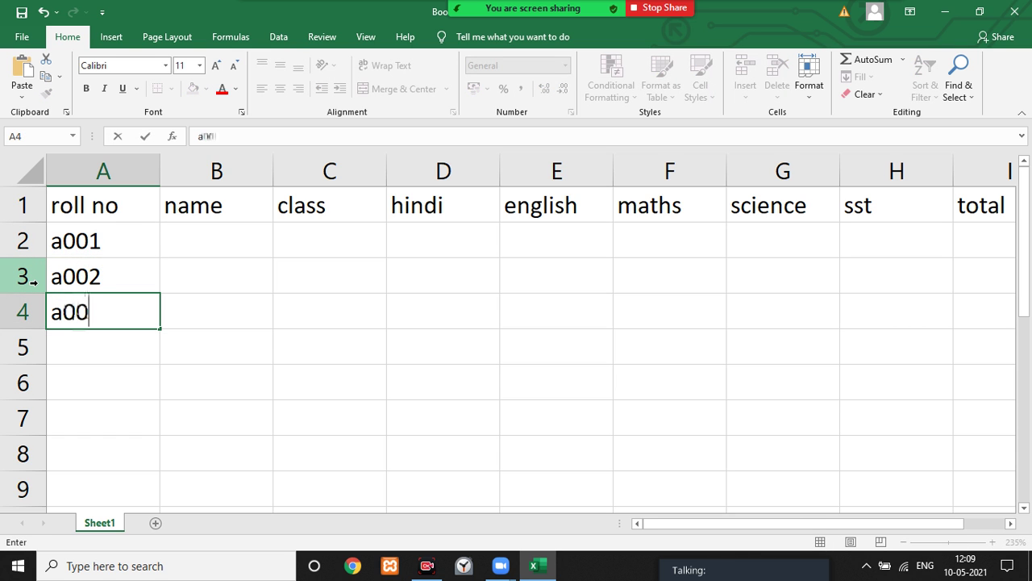
{"action": "type", "text": "3"}
{"action": "key", "text": "Return"}
{"action": "type", "text": "a004"}
{"action": "key", "text": "Return"}
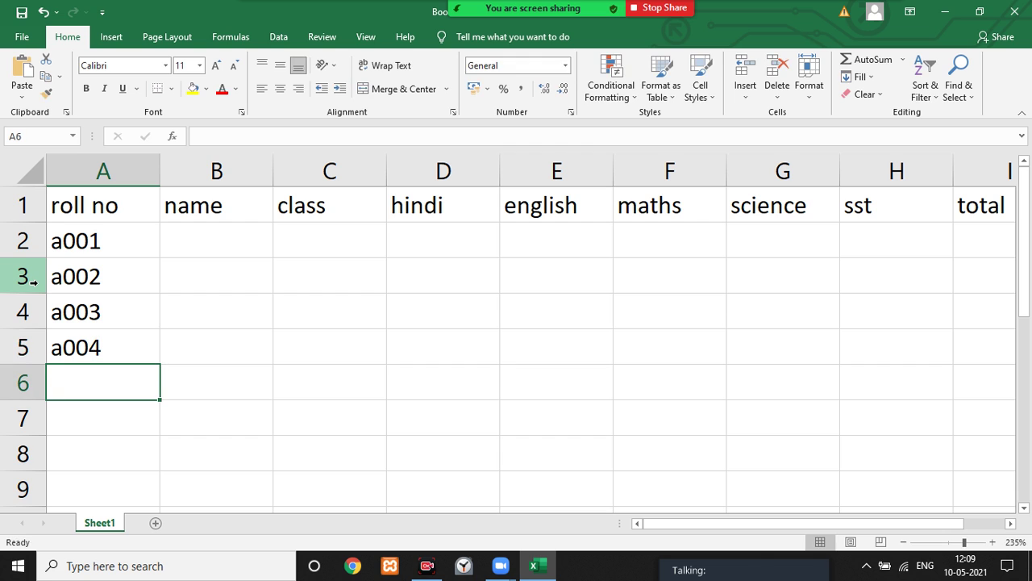
{"action": "type", "text": "a005"}
{"action": "key", "text": "Return"}
{"action": "type", "text": "a00"}
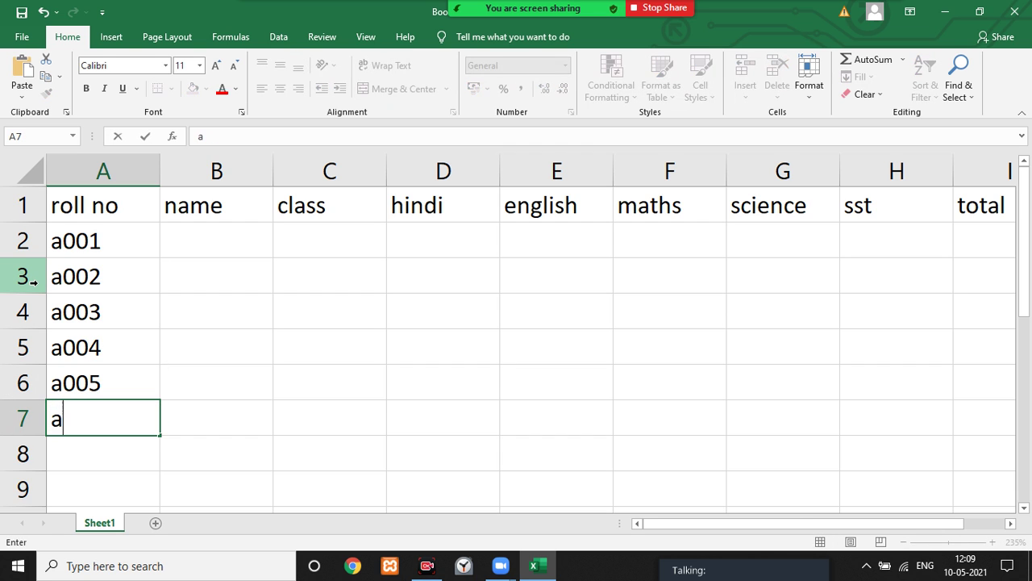
{"action": "type", "text": "6"}
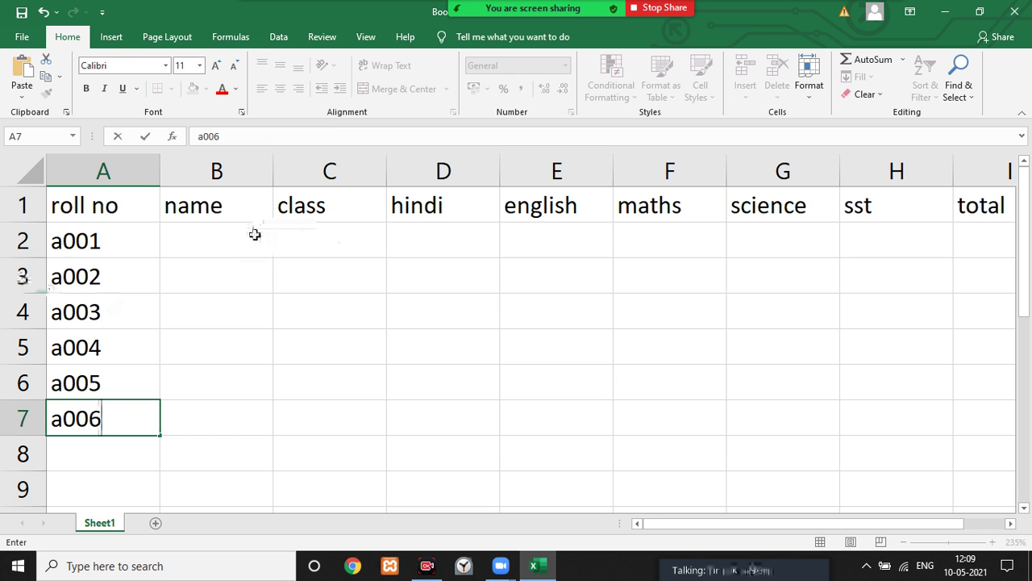
- Enter the six student names down column B
{"action": "left_click", "coordinate": [255, 235]}
{"action": "type", "text": "amit"}
{"action": "key", "text": "Return"}
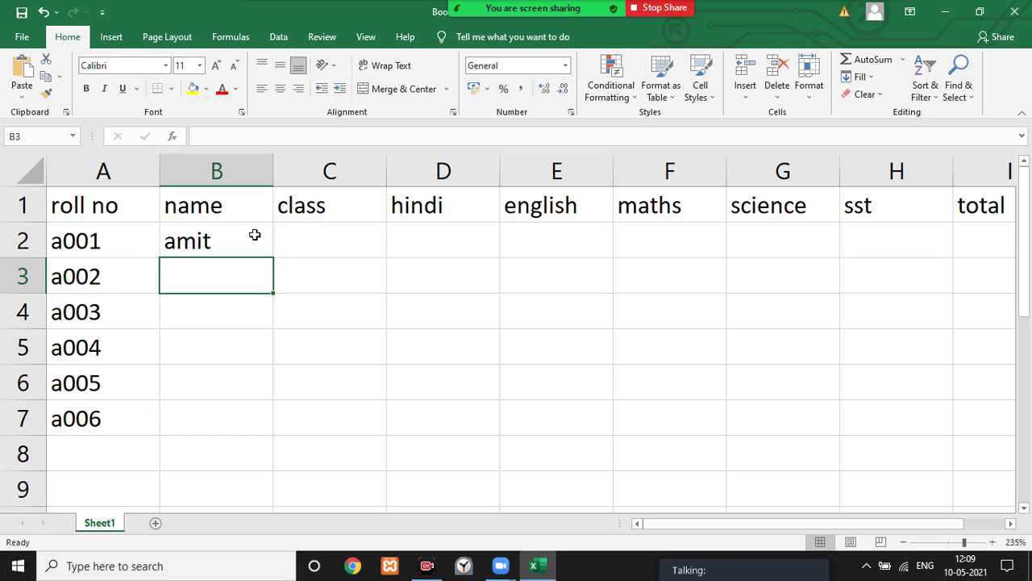
{"action": "type", "text": "kavita"}
{"action": "key", "text": "Return"}
{"action": "type", "text": "babita"}
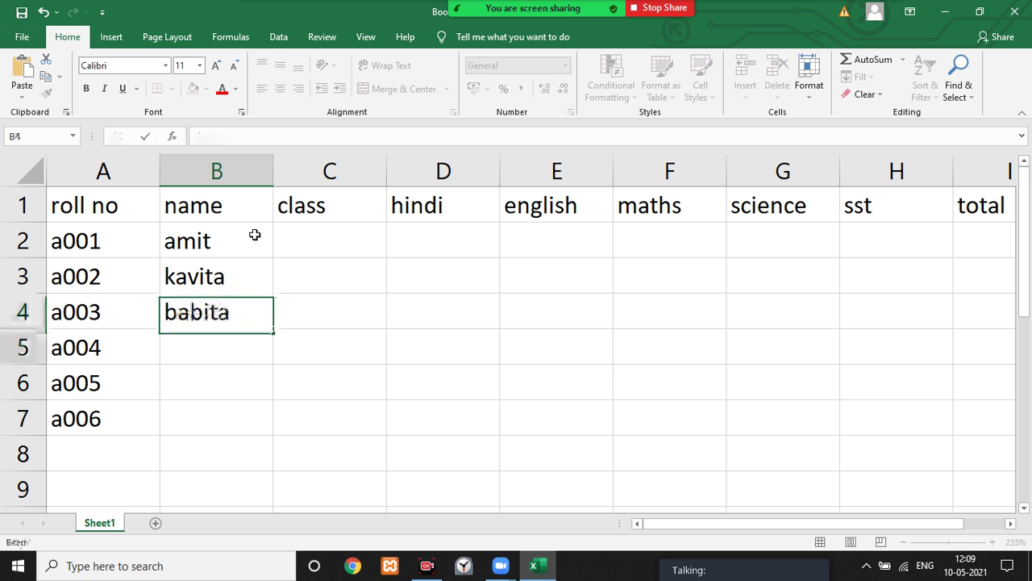
{"action": "key", "text": "Return"}
{"action": "type", "text": "sav"}
{"action": "key", "text": "Return"}
{"action": "type", "text": "tavita"}
{"action": "key", "text": "Return"}
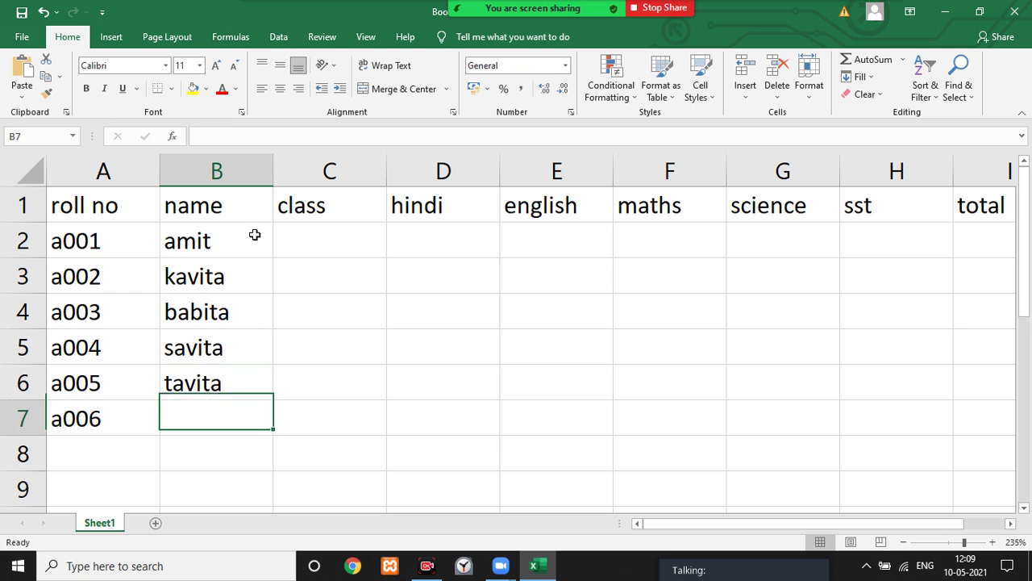
{"action": "type", "text": "lovita"}
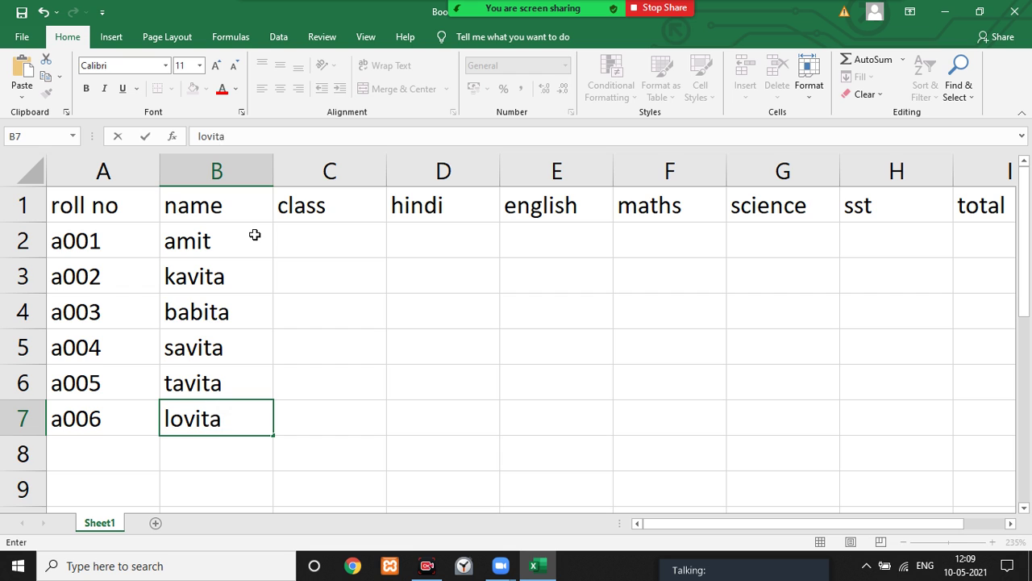
{"action": "key", "text": "Tab"}
- Fill class x for all six students in column C
{"action": "key", "text": "Up"}
{"action": "key", "text": "Up"}
{"action": "key", "text": "Up"}
{"action": "key", "text": "Up"}
{"action": "key", "text": "Up"}
{"action": "type", "text": "x"}
{"action": "key", "text": "Return"}
{"action": "type", "text": "x "}
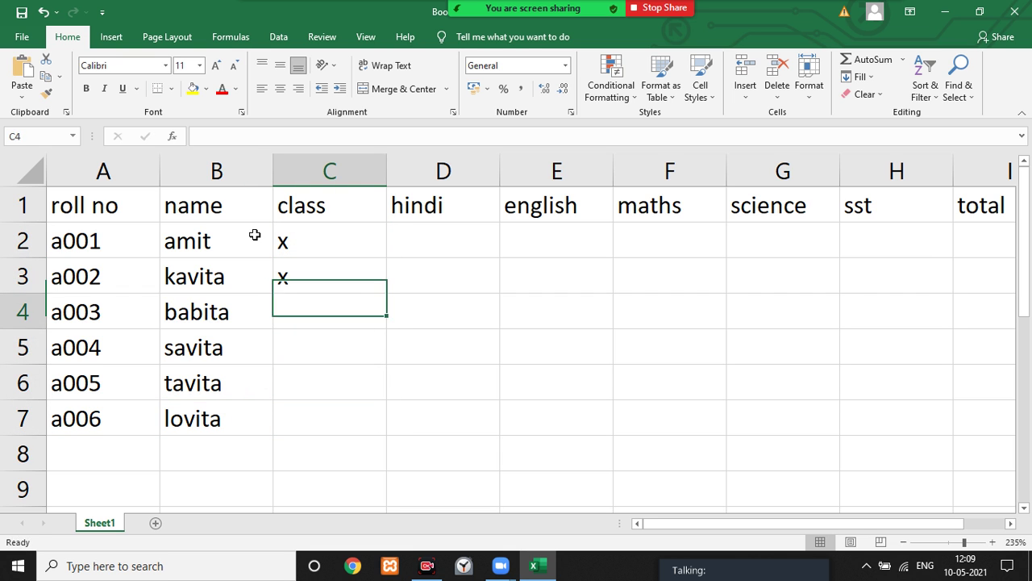
{"action": "type", "text": "x x x x x"}
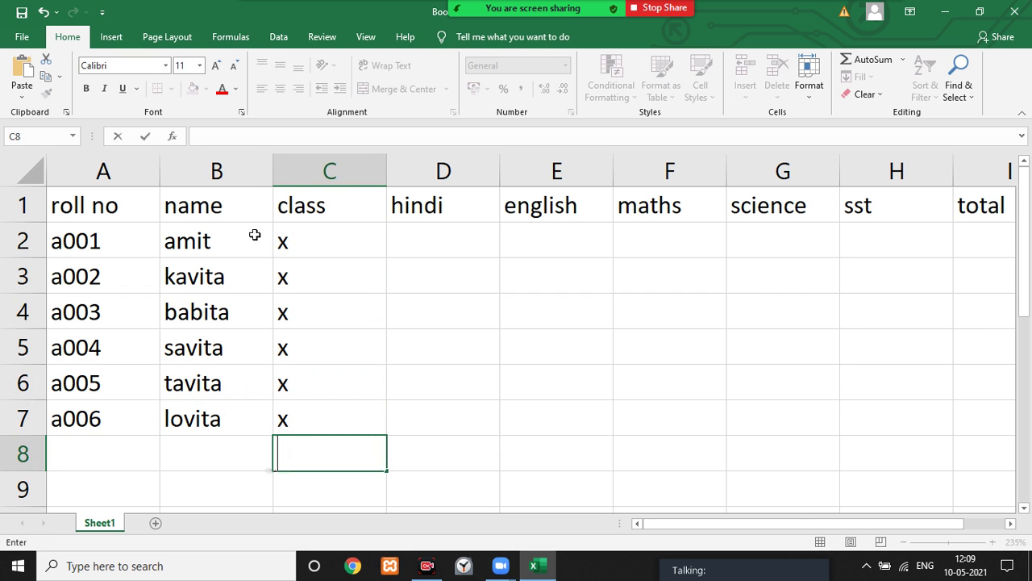
{"action": "key", "text": "Right"}
{"action": "key", "text": "Up"}
{"action": "key", "text": "Up"}
{"action": "key", "text": "Up"}
{"action": "key", "text": "Up"}
{"action": "key", "text": "Up"}
{"action": "key", "text": "Up"}
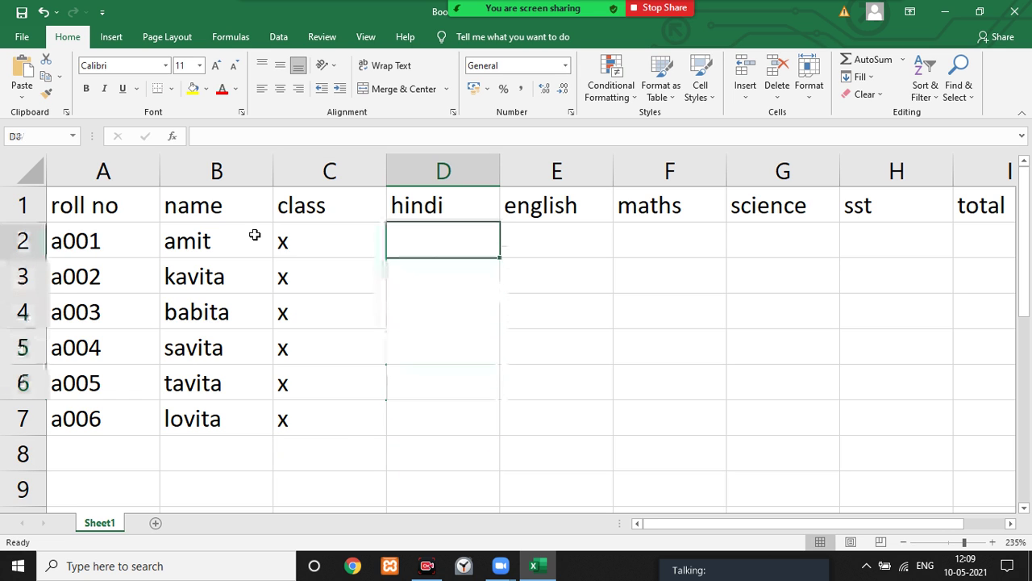
- Fill D2:H7 with =RANDBETWEEN(10,100) marks for all five subjects
{"action": "type", "text": "=rand"}
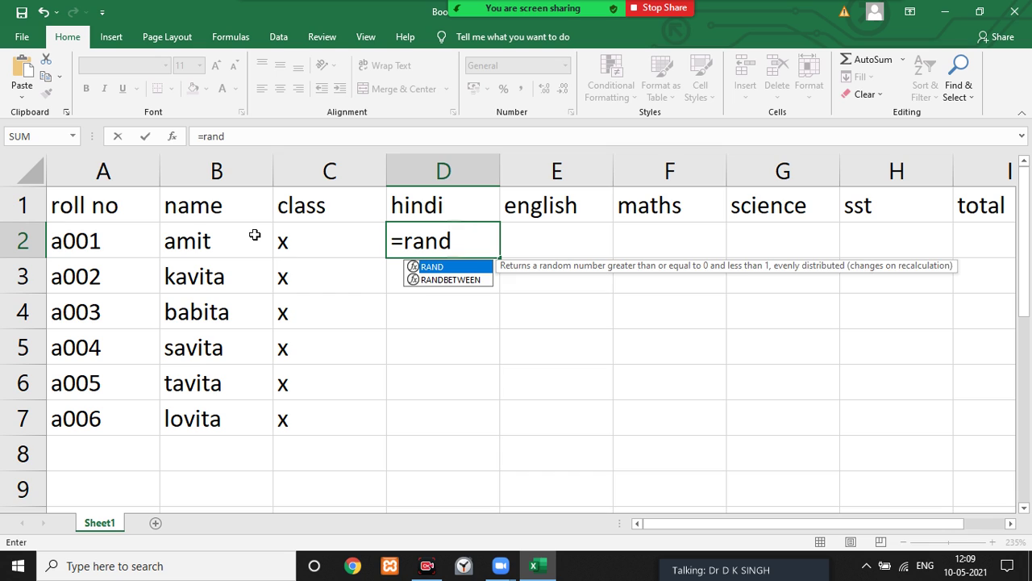
{"action": "type", "text": "between"}
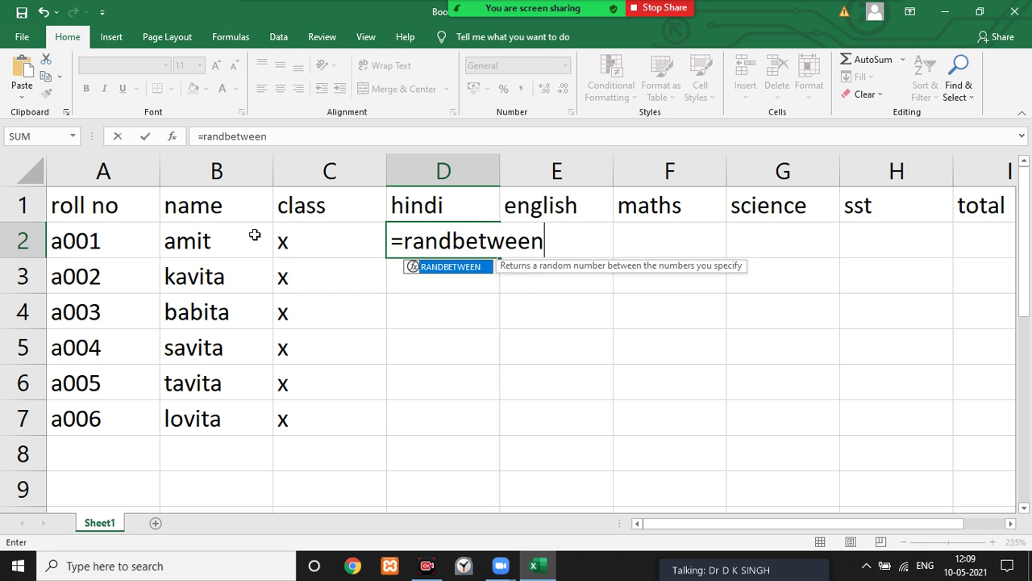
{"action": "type", "text": "(10,"}
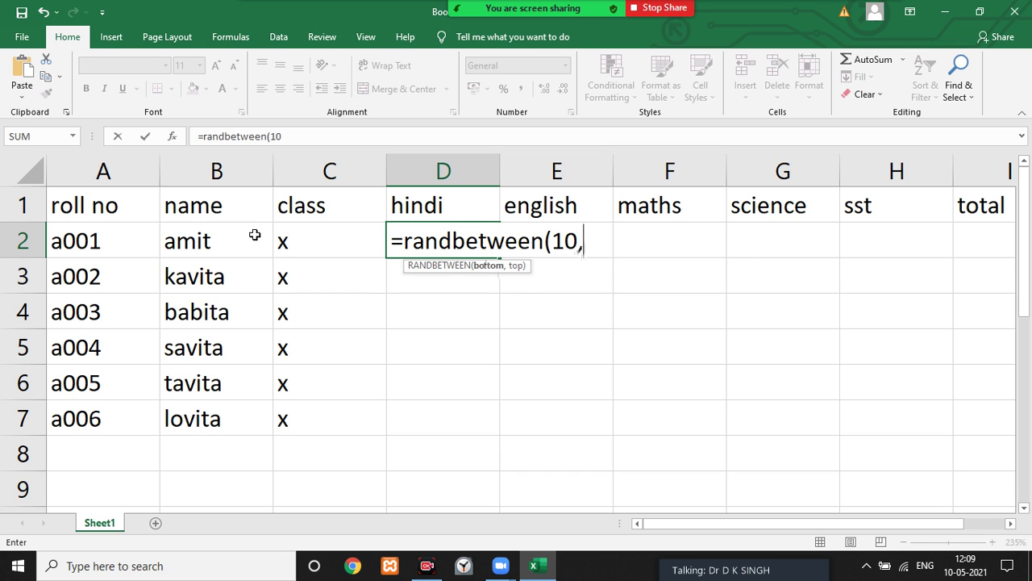
{"action": "type", "text": "00"}
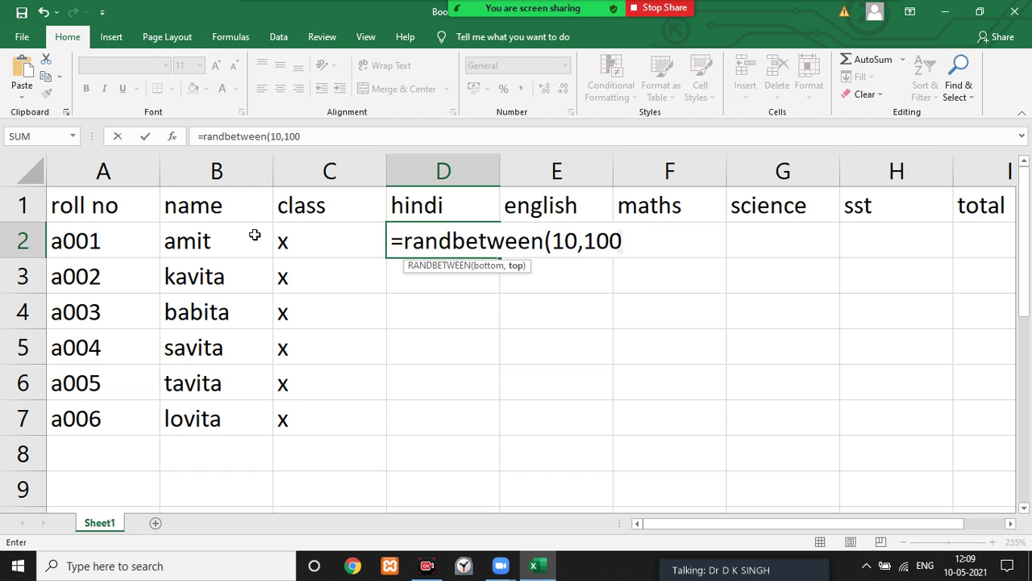
{"action": "type", "text": ")"}
{"action": "key", "text": "Return"}
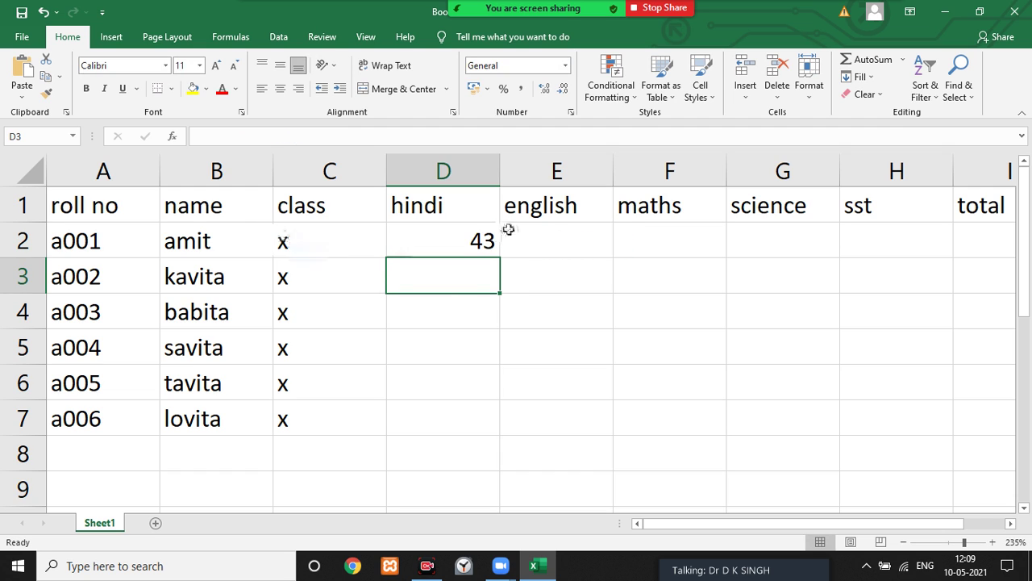
{"action": "mouse_move", "coordinate": [442, 245]}
{"action": "left_mouse_down"}
{"action": "mouse_move", "coordinate": [765, 382]}
{"action": "mouse_move", "coordinate": [853, 404]}
{"action": "left_mouse_up"}
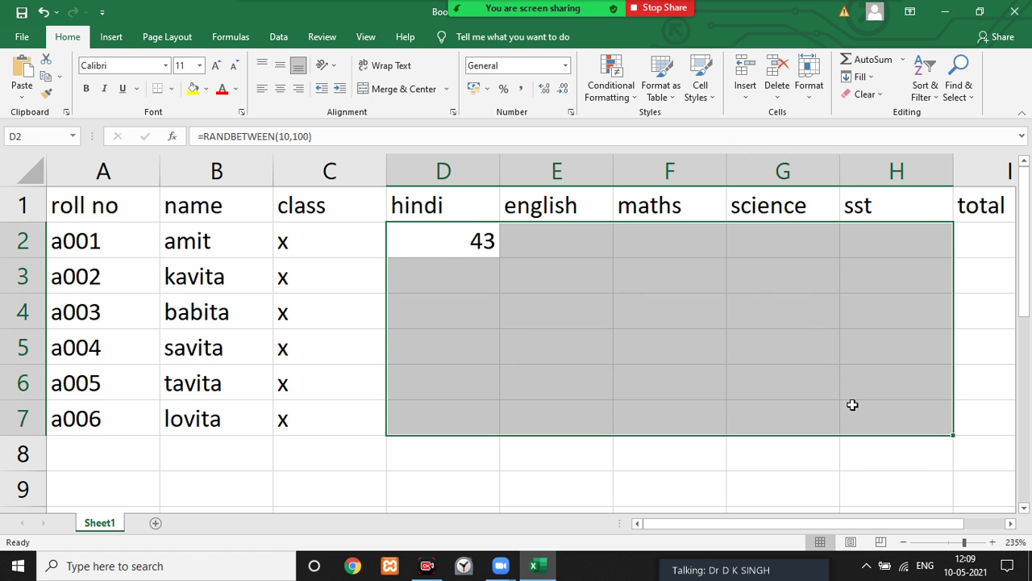
{"action": "key", "text": "ctrl+r"}
{"action": "key", "text": "ctrl+d"}
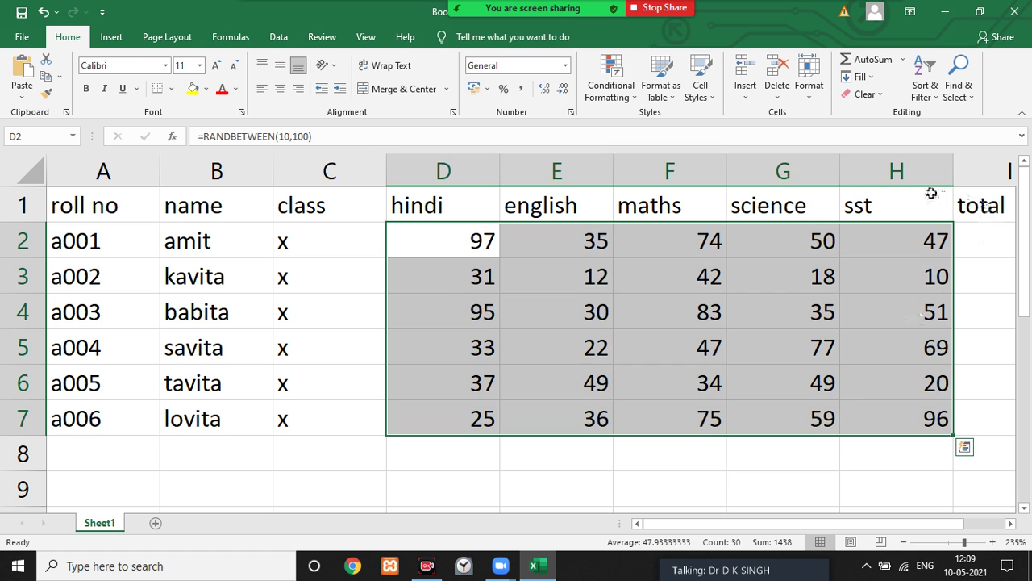
- Sum each student's five subject marks into the total column I
{"action": "left_click", "coordinate": [578, 450]}
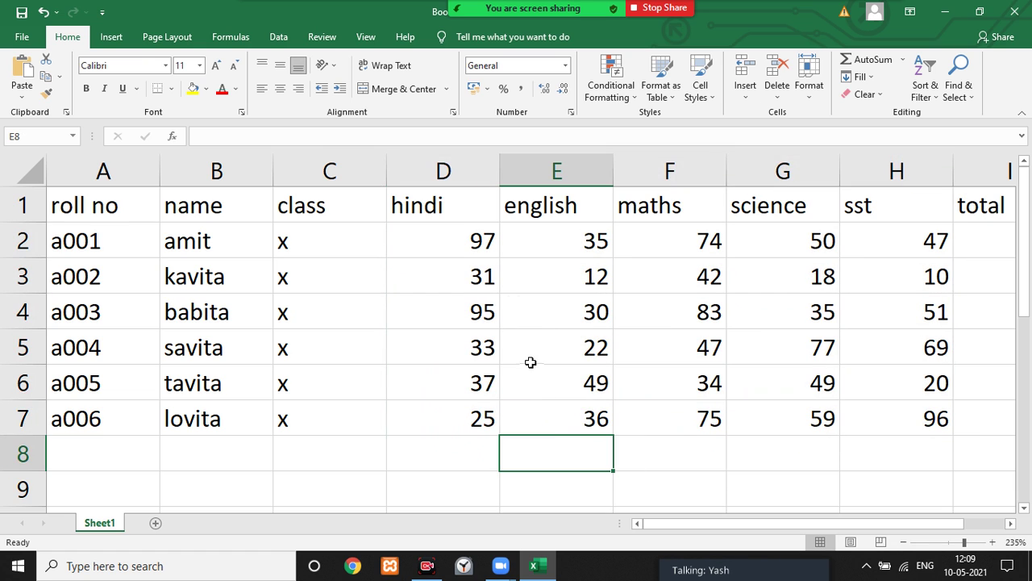
{"action": "left_click_drag", "start_coordinate": [456, 243], "coordinate": [970, 408]}
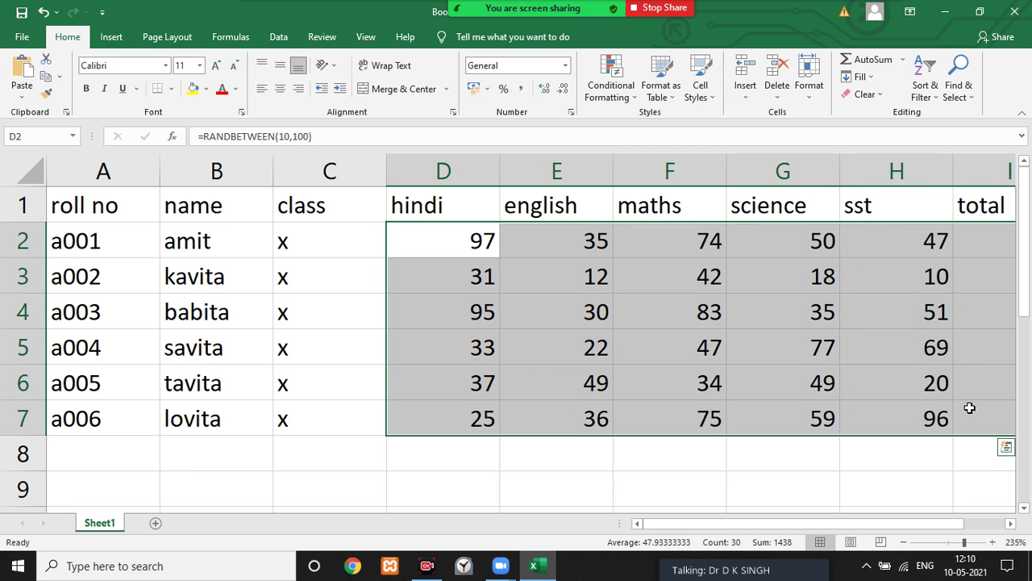
{"action": "key", "text": "F9"}
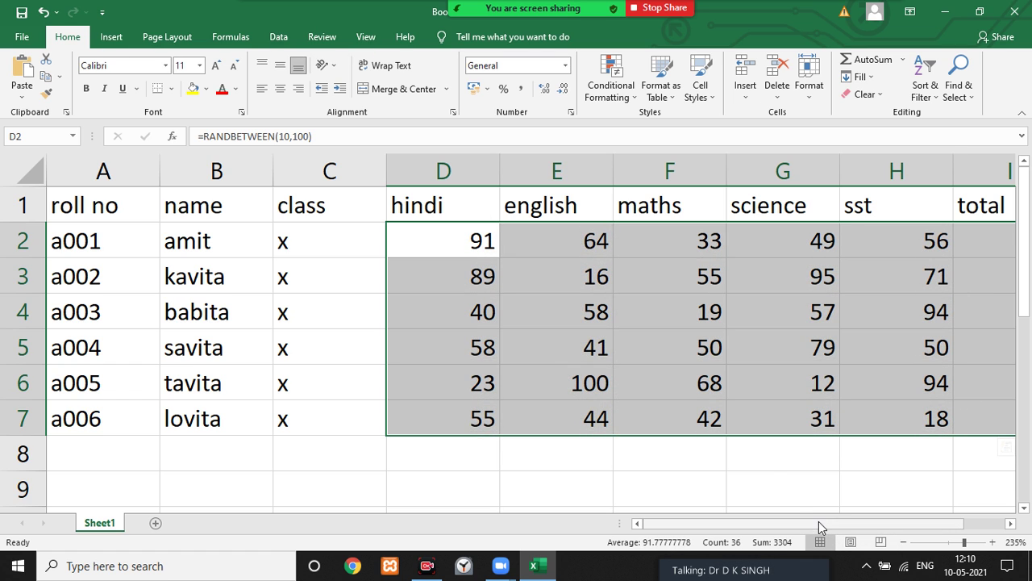
{"action": "scroll", "coordinate": [775, 479], "scroll_direction": "down", "scroll_amount": 2, "text": "ctrl"}
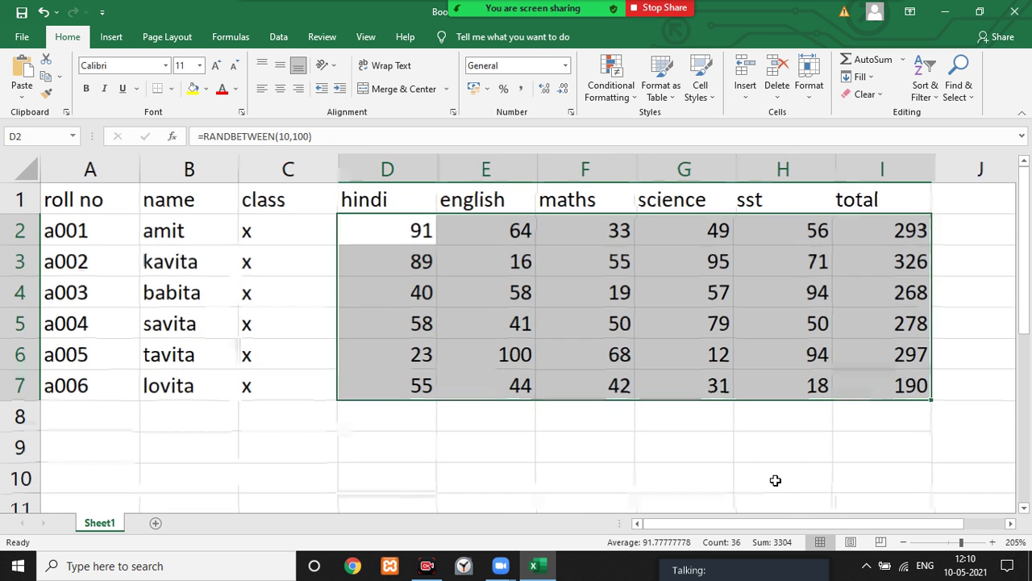
{"action": "left_click", "coordinate": [758, 455]}
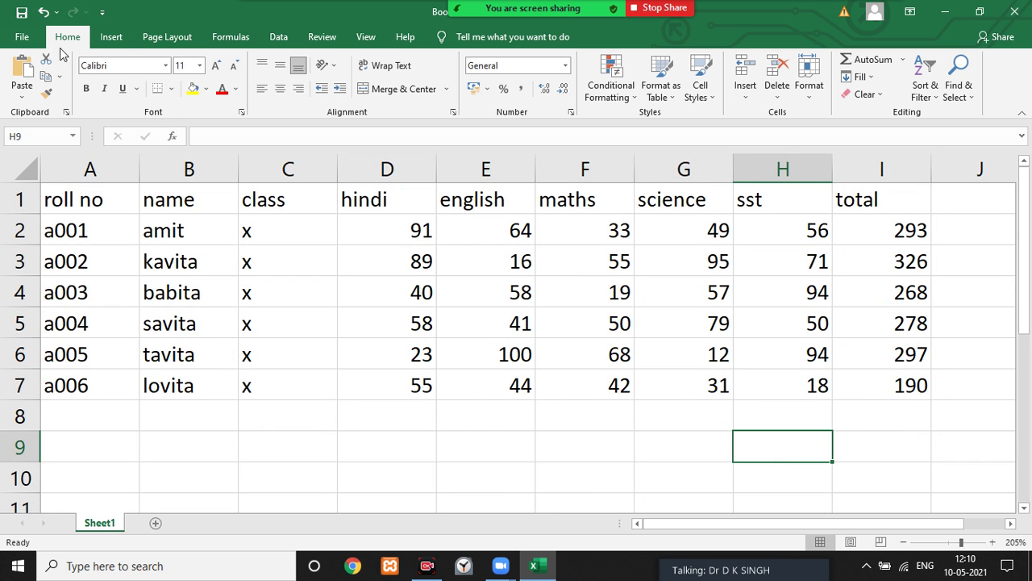
- Save the workbook to the Desktop under the file name hello123
{"action": "left_click", "coordinate": [23, 38]}
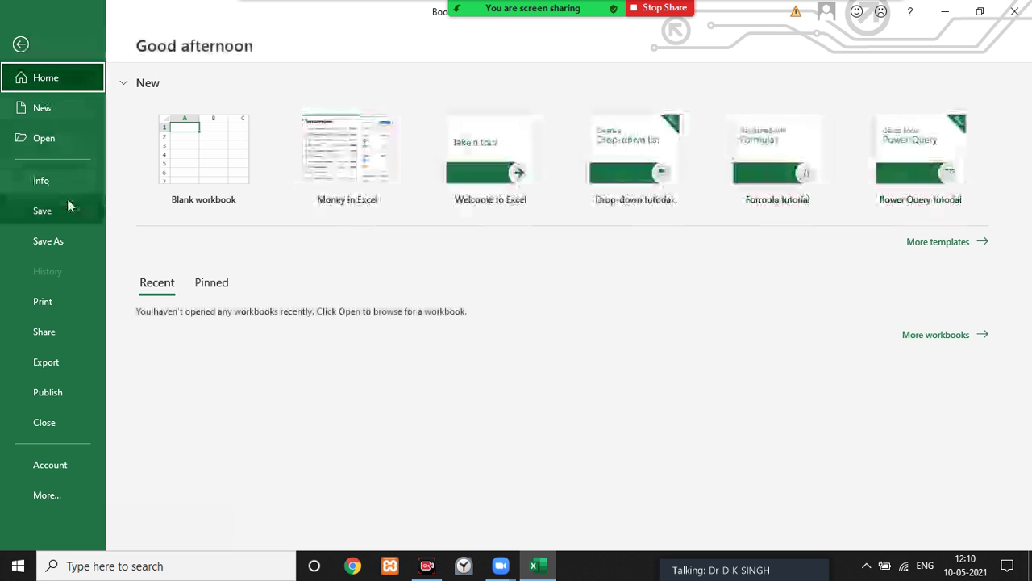
{"action": "left_click", "coordinate": [66, 234]}
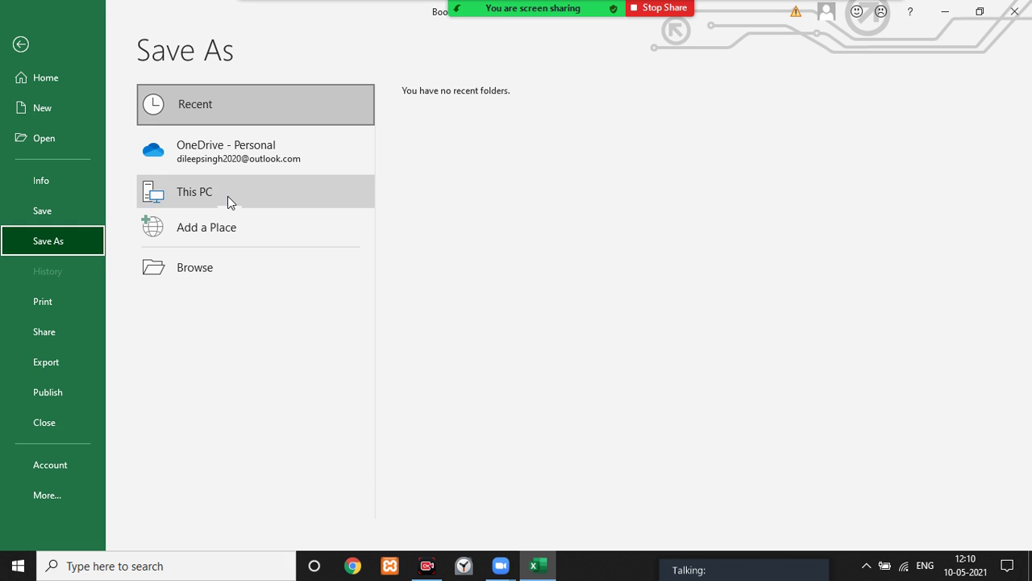
{"action": "left_click", "coordinate": [228, 196]}
{"action": "left_click", "coordinate": [517, 157]}
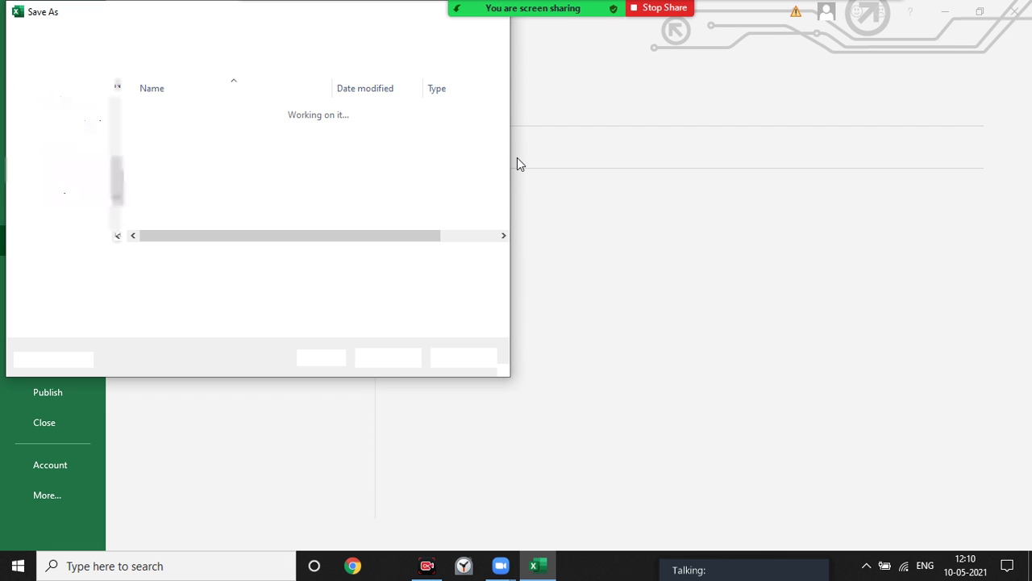
{"action": "left_click", "coordinate": [81, 130]}
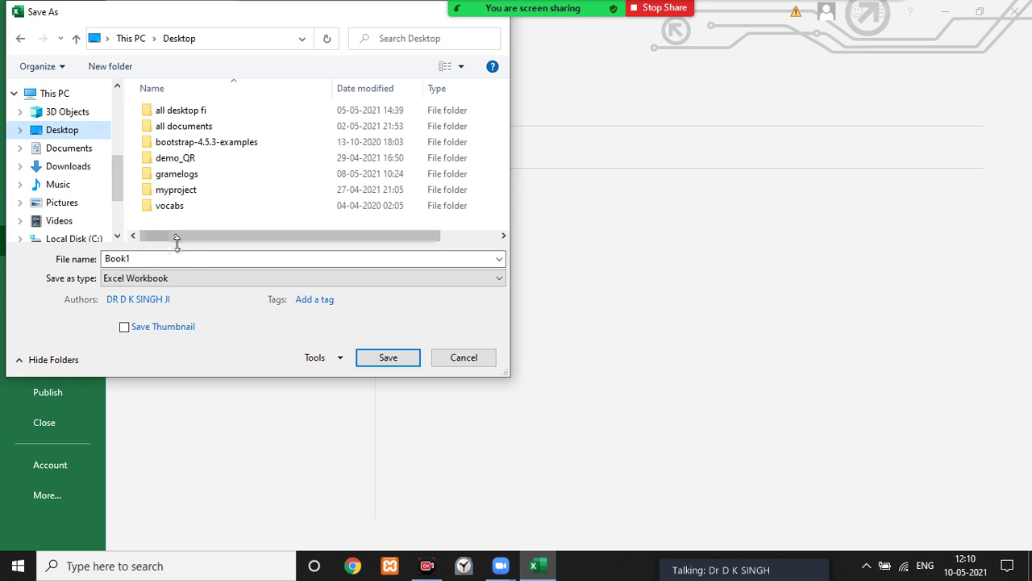
{"action": "double_click", "coordinate": [184, 259]}
{"action": "type", "text": "e"}
{"action": "key", "text": "BackSpace"}
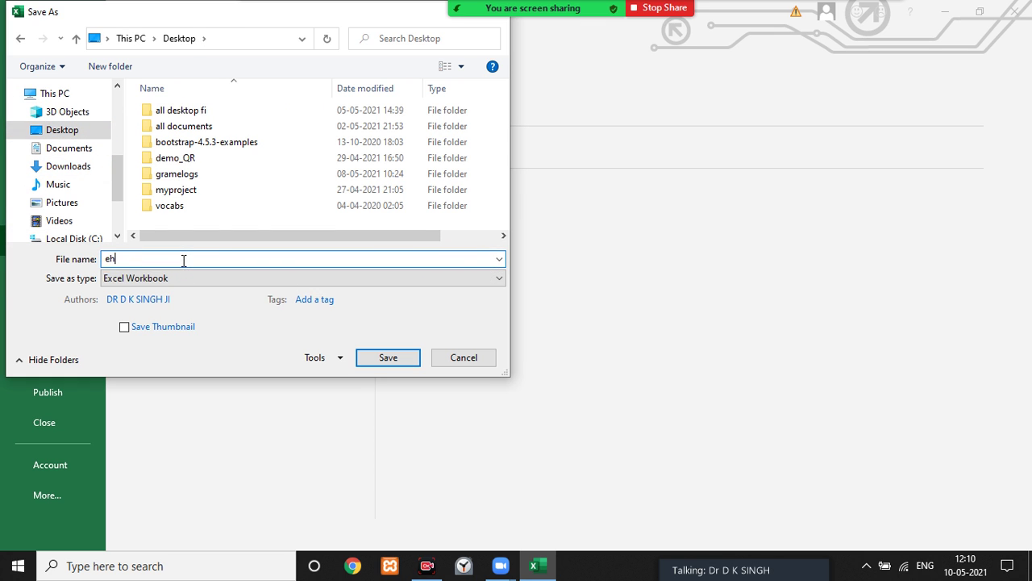
{"action": "type", "text": "hello"}
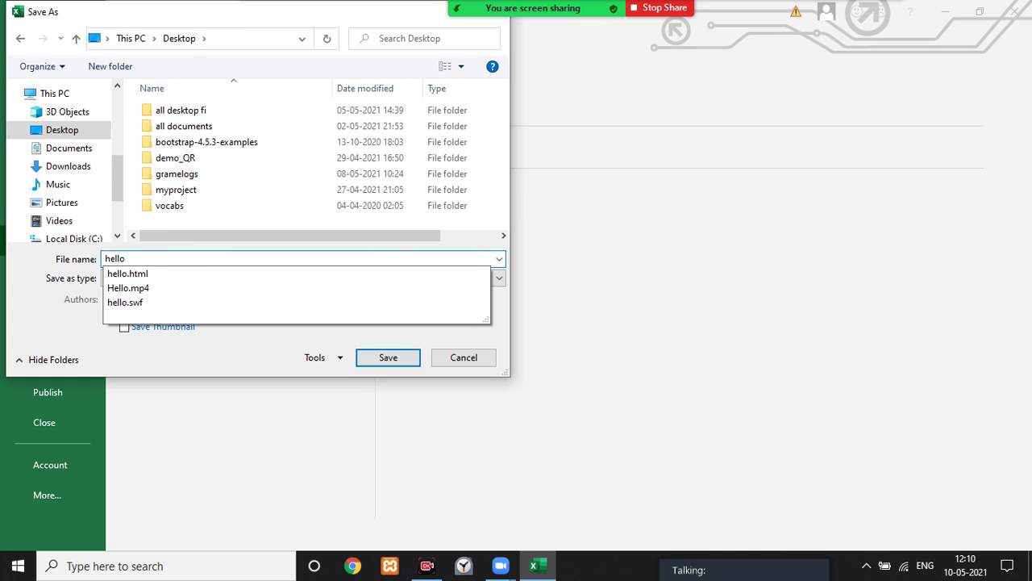
{"action": "type", "text": "123"}
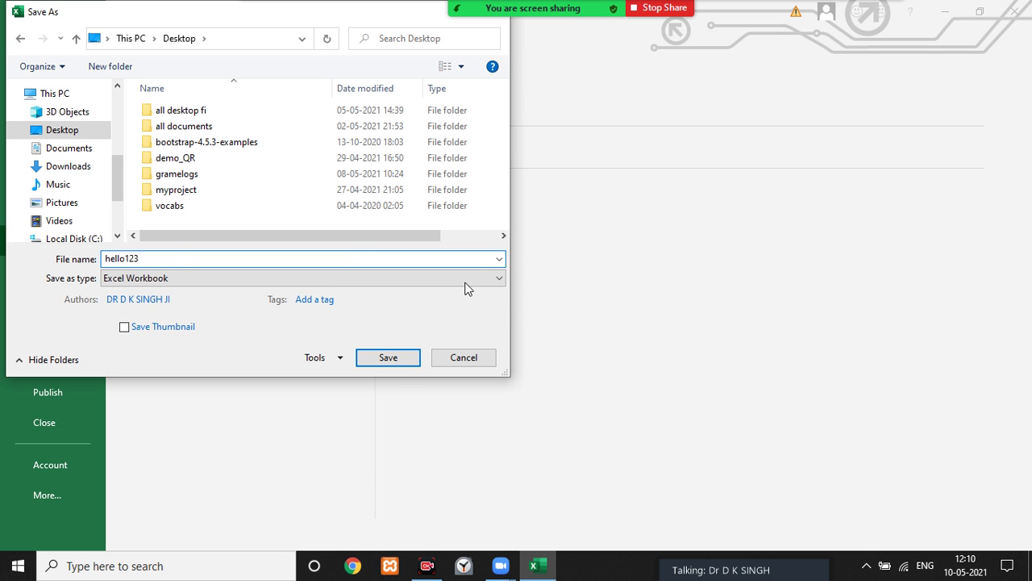
{"action": "left_click", "coordinate": [408, 358]}
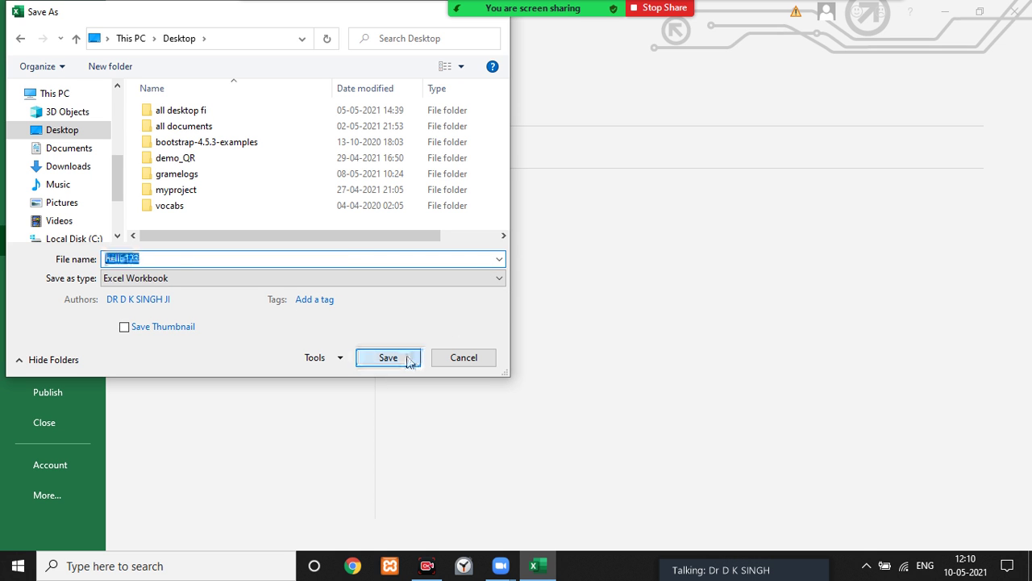
- Close Excel, minimize the meeting, dismiss the sharing-stopped notice and move the video panel up
{"action": "left_click", "coordinate": [1019, 11]}
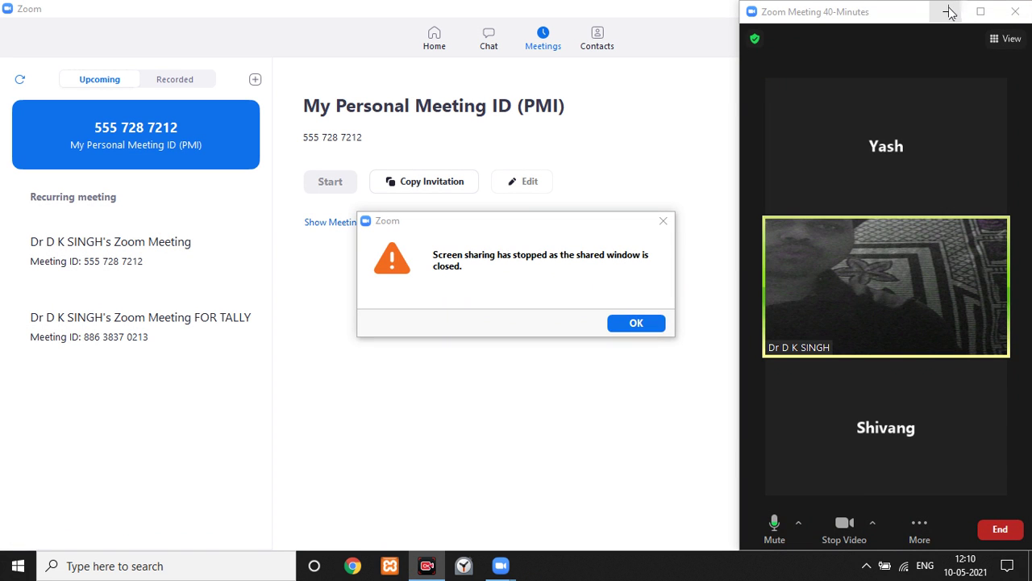
{"action": "left_click", "coordinate": [949, 12]}
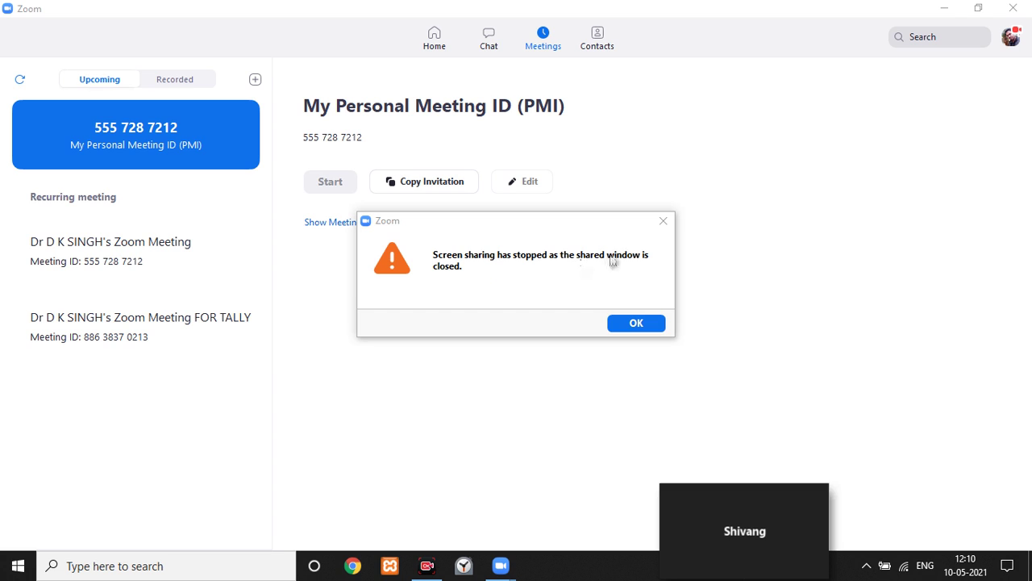
{"action": "left_click", "coordinate": [663, 221]}
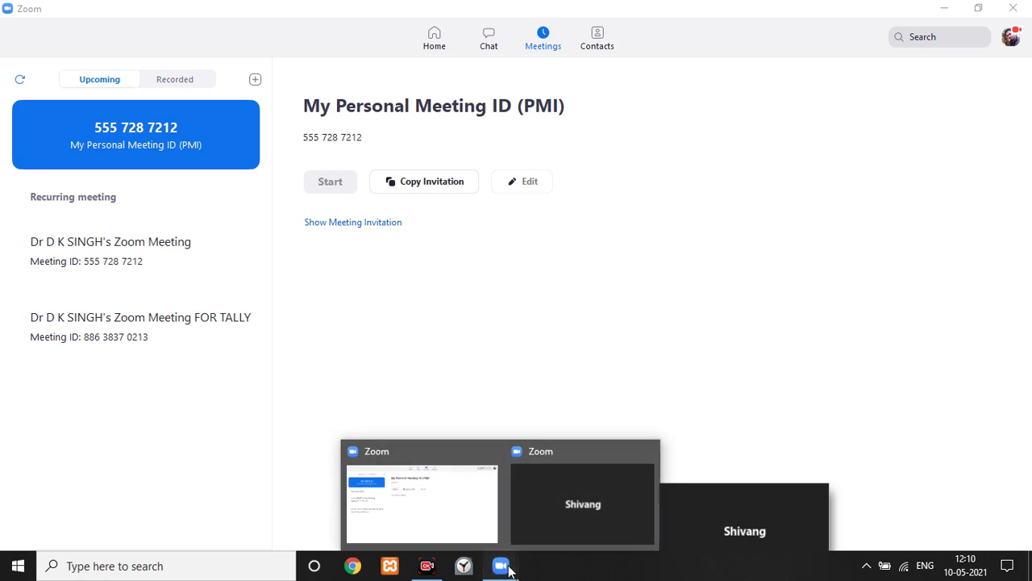
{"action": "mouse_move", "coordinate": [501, 566]}
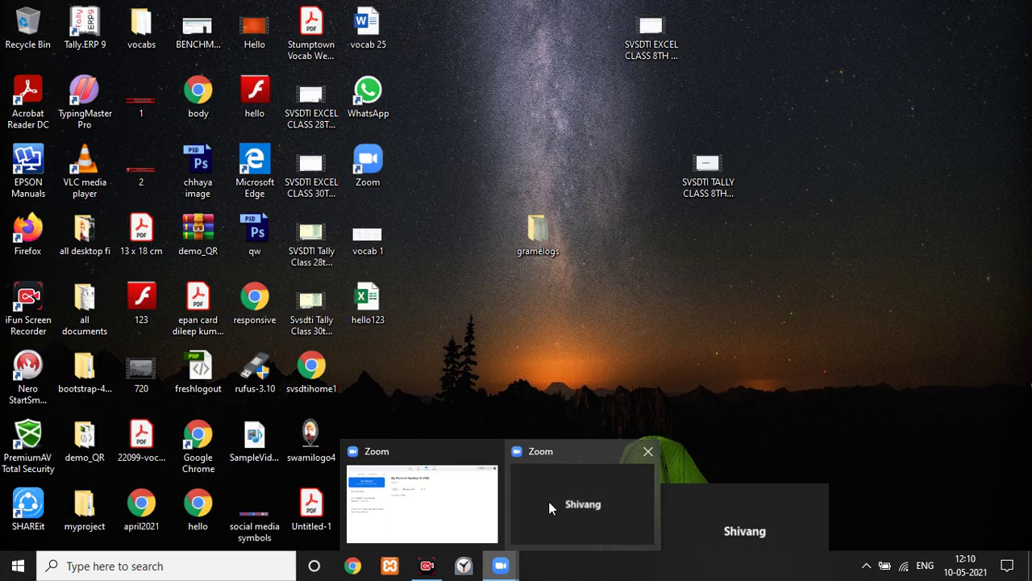
{"action": "left_click", "coordinate": [548, 501]}
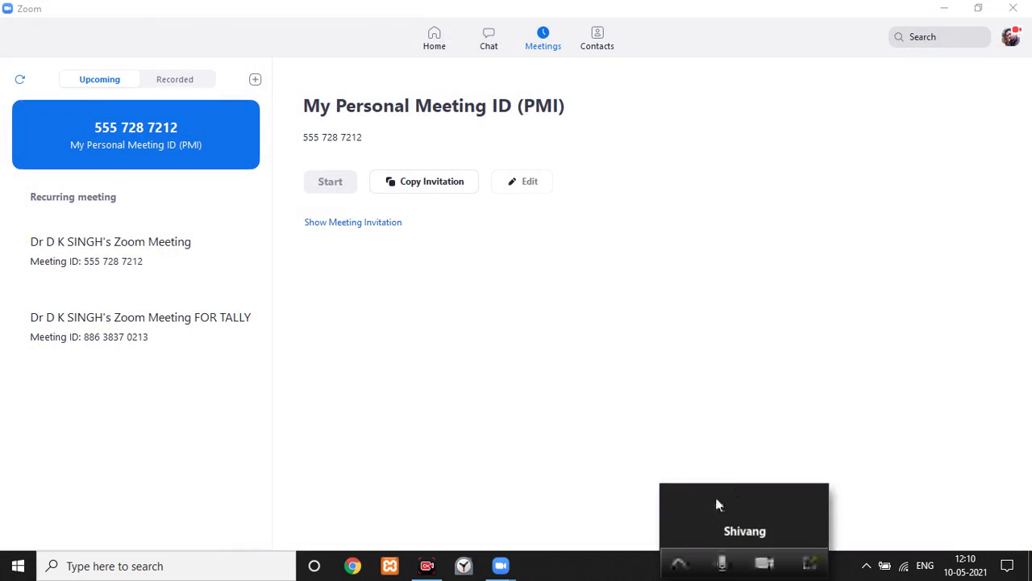
{"action": "left_click_drag", "start_coordinate": [715, 493], "coordinate": [799, 382]}
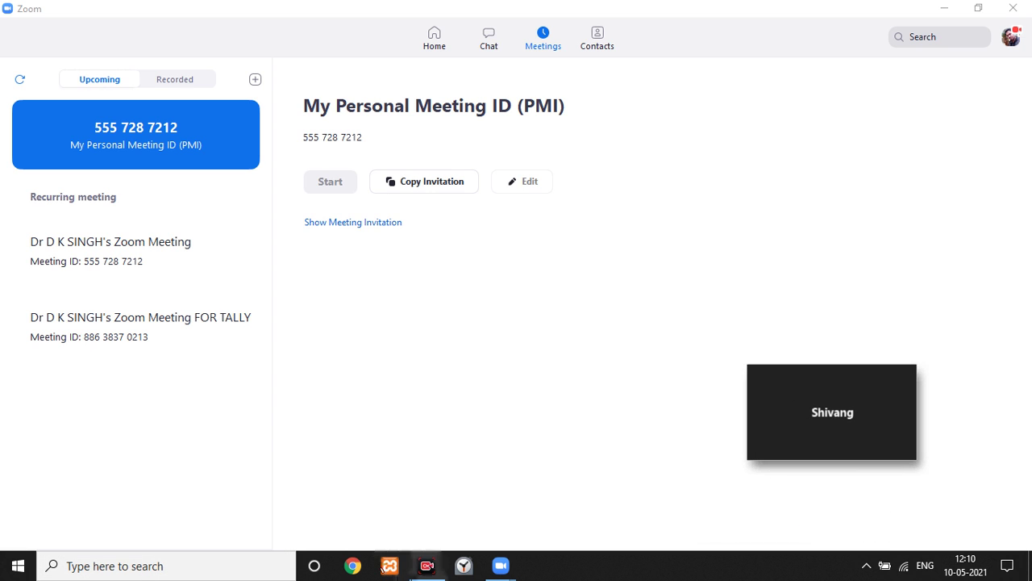
- Launch Excel with Win+R 'excel' and maximize its start window
{"action": "key", "text": "super+r"}
{"action": "type", "text": "excel"}
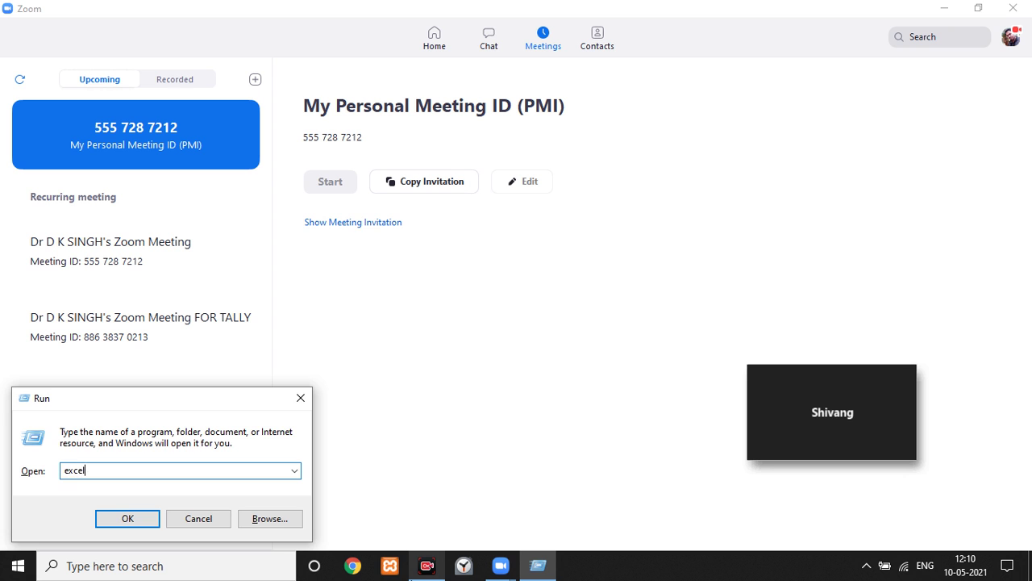
{"action": "key", "text": "Return"}
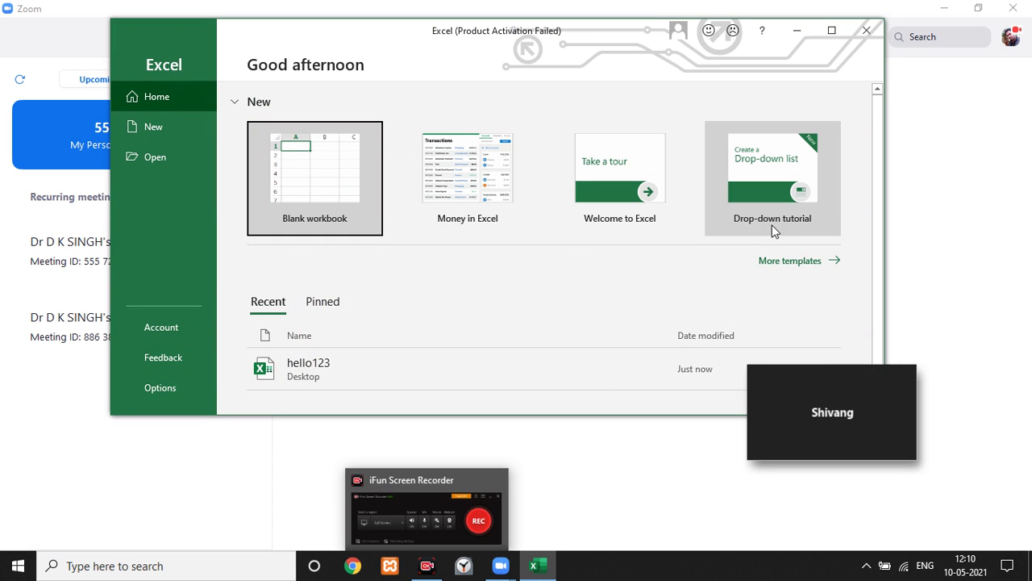
{"action": "left_click", "coordinate": [833, 32]}
- Close the activation warning and bring the Zoom meeting window back
{"action": "mouse_move", "coordinate": [850, 442]}
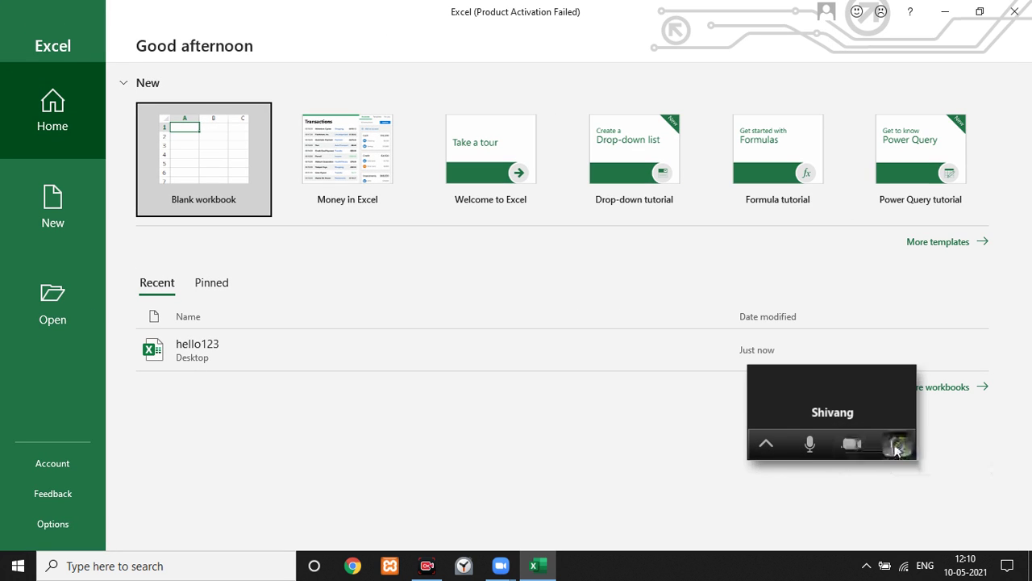
{"action": "left_click", "coordinate": [896, 444]}
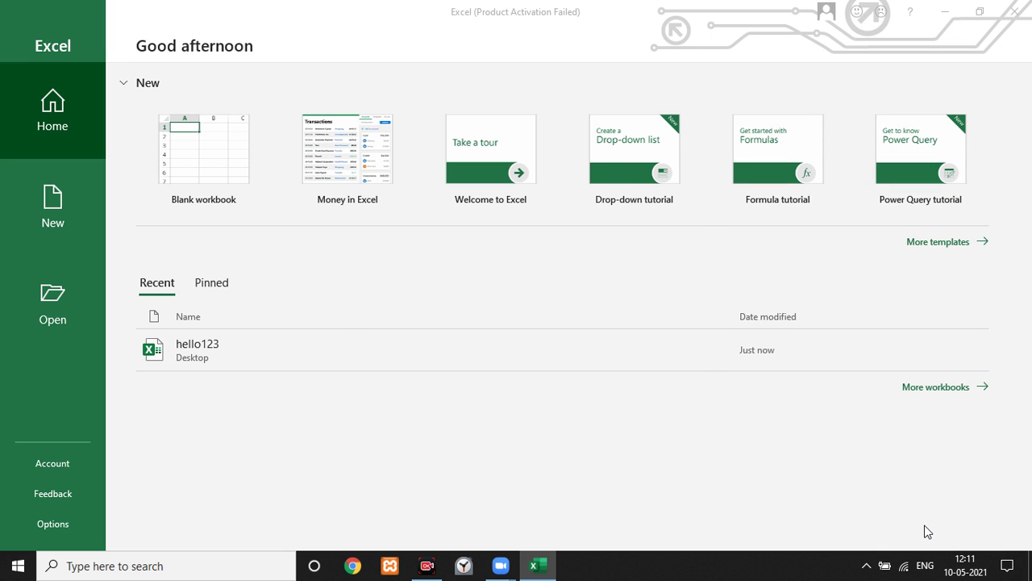
{"action": "left_click", "coordinate": [665, 431]}
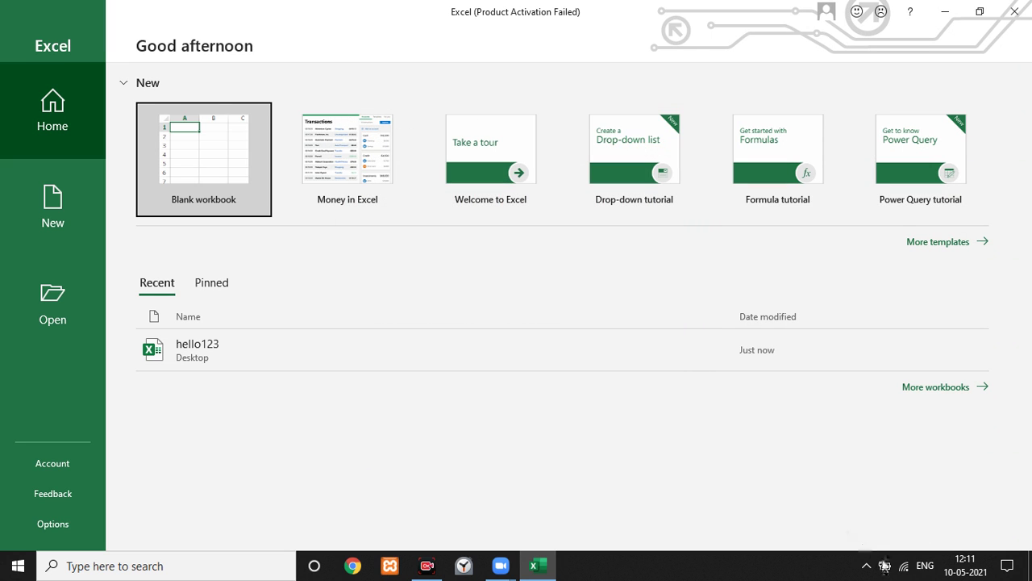
{"action": "left_click", "coordinate": [501, 565]}
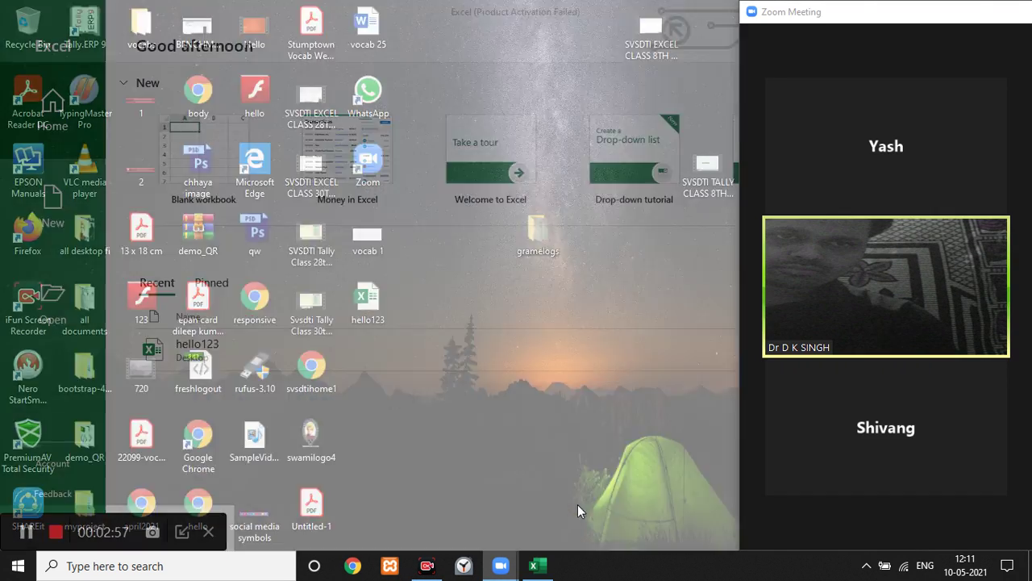
- Share the Excel application window in the Zoom meeting
{"action": "left_click", "coordinate": [577, 505]}
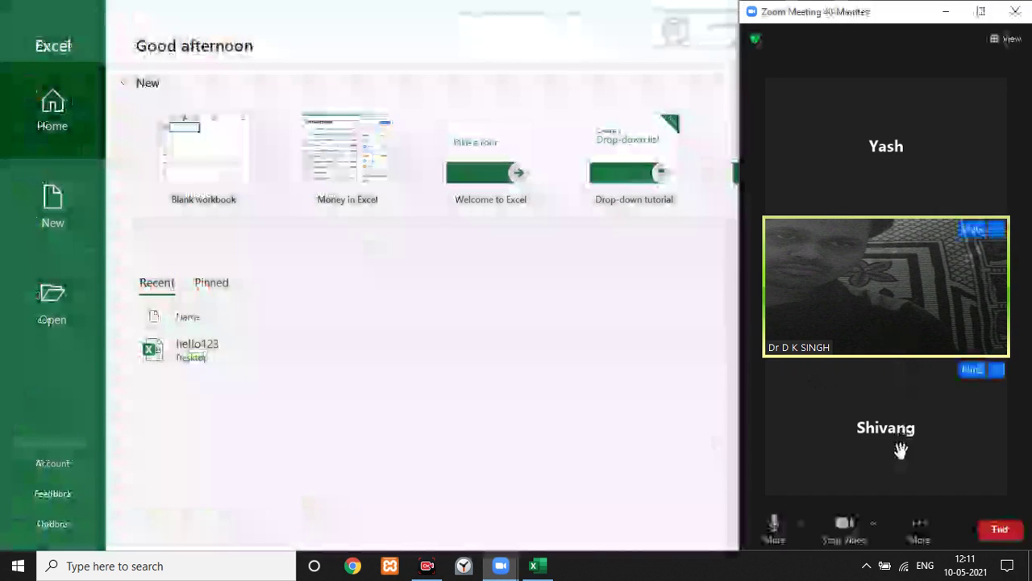
{"action": "left_click", "coordinate": [922, 525]}
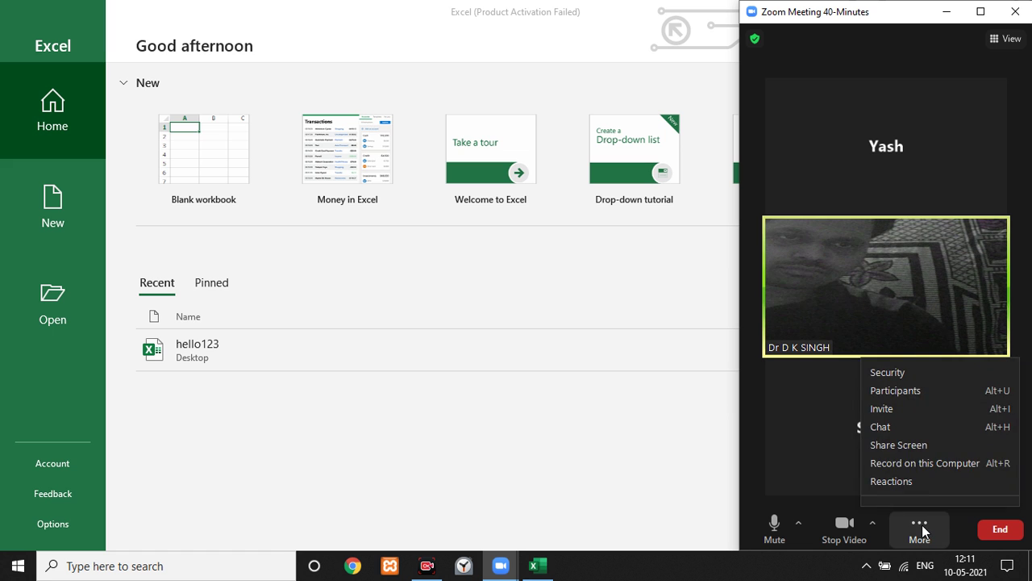
{"action": "left_click", "coordinate": [929, 446]}
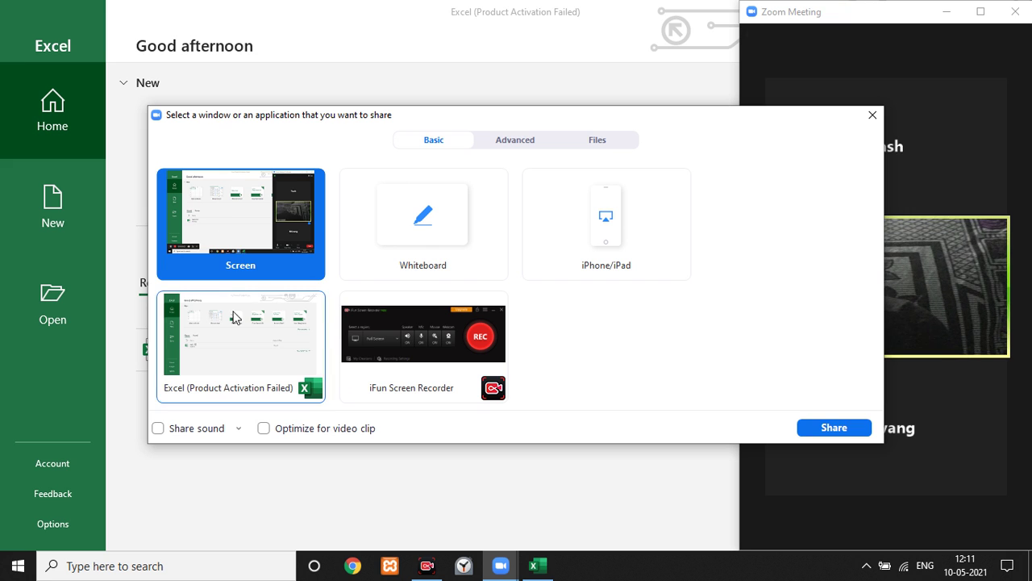
{"action": "left_click", "coordinate": [241, 334]}
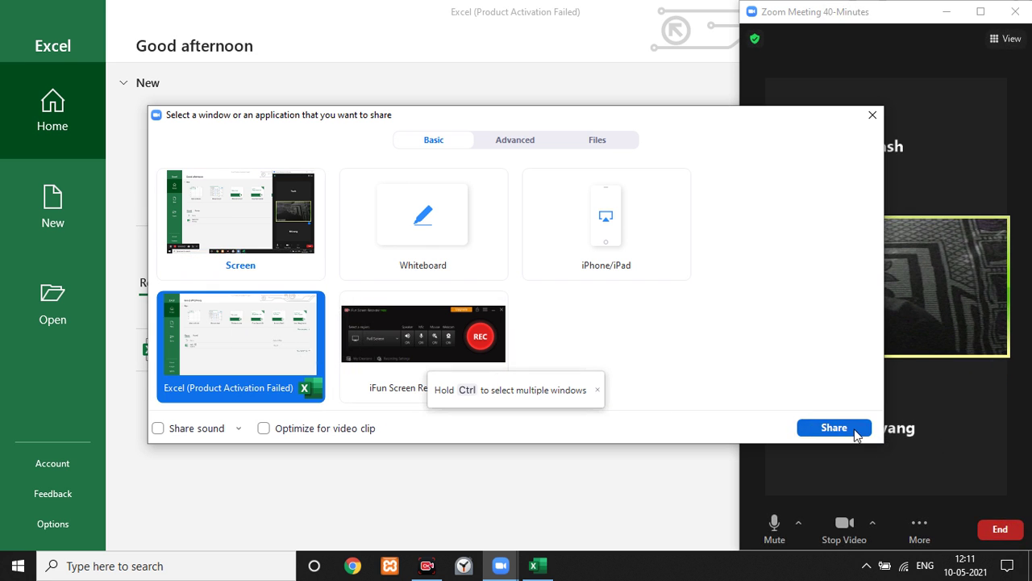
{"action": "left_click", "coordinate": [855, 429]}
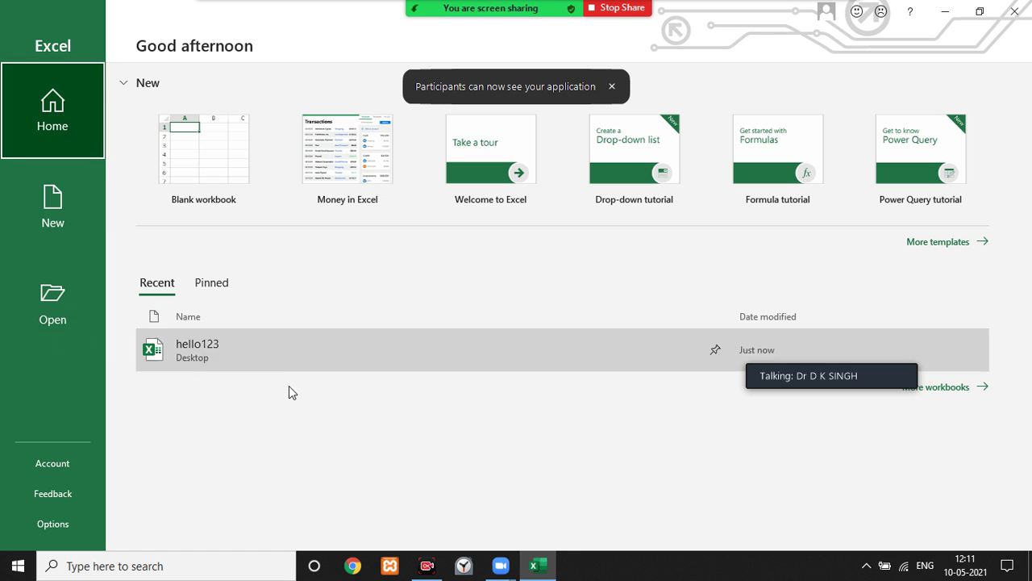
- Open hello123 from Recent with its password and move the speaker overlay aside
{"action": "left_click", "coordinate": [229, 359]}
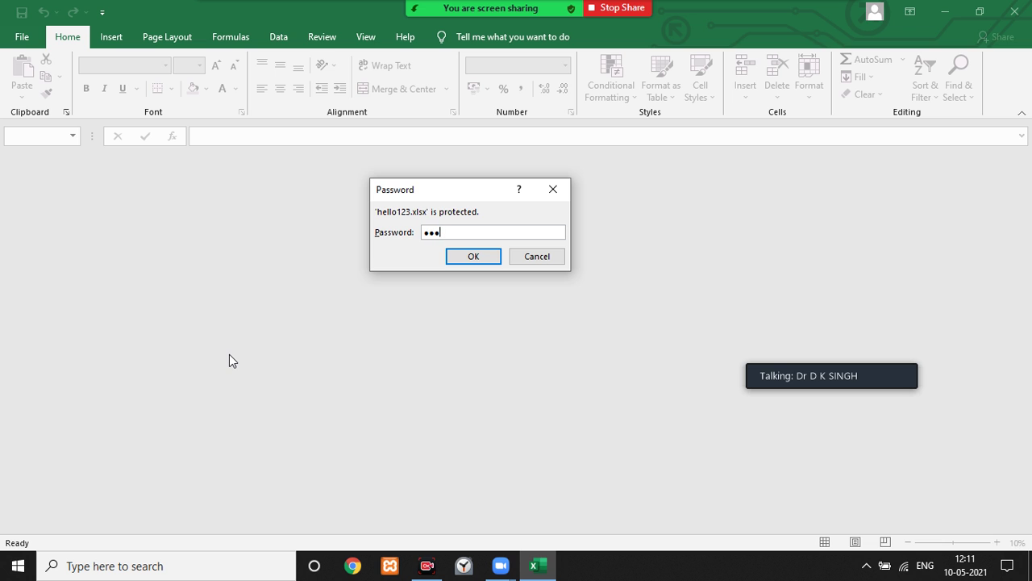
{"action": "key", "text": "Return"}
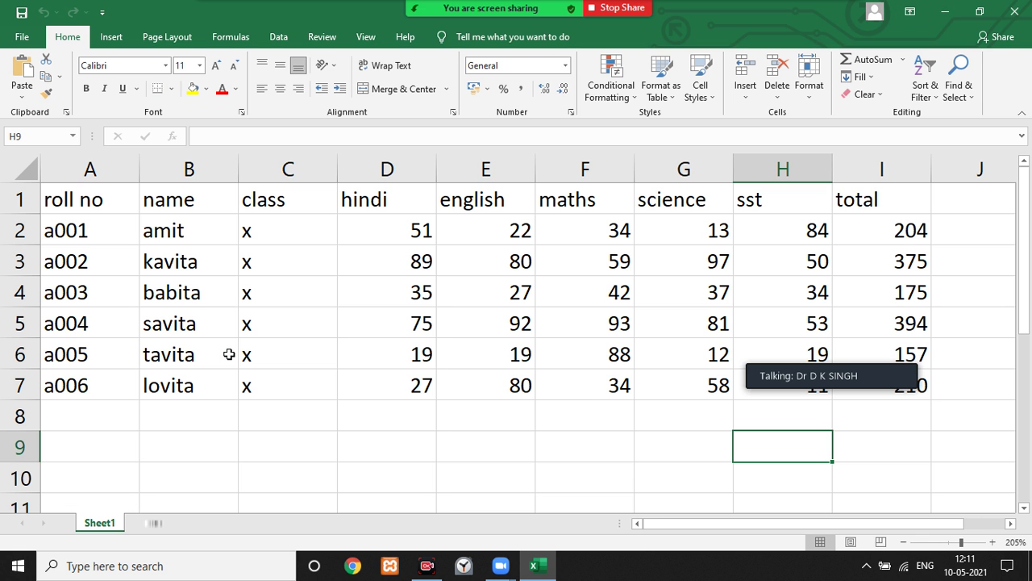
{"action": "mouse_move", "coordinate": [795, 371]}
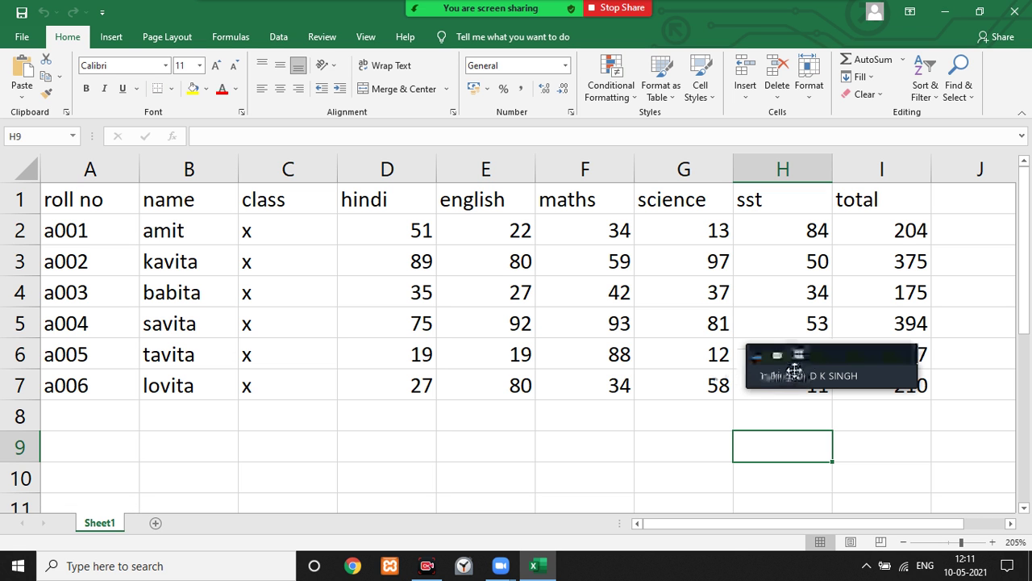
{"action": "left_click_drag", "start_coordinate": [794, 371], "coordinate": [879, 484]}
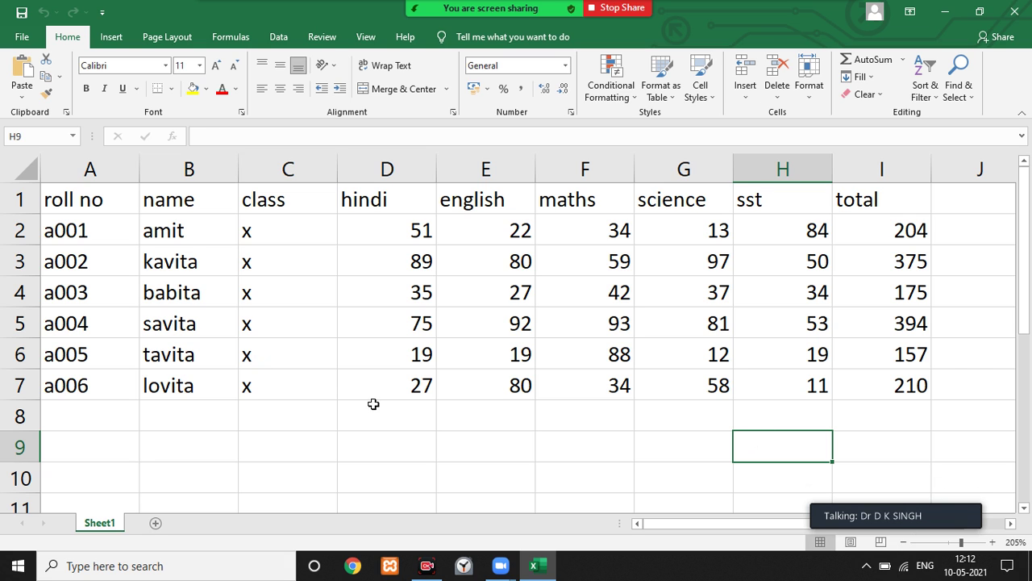
- Set the Desktop image file 1 as Sheet1's tiled background picture
{"action": "left_click", "coordinate": [179, 43]}
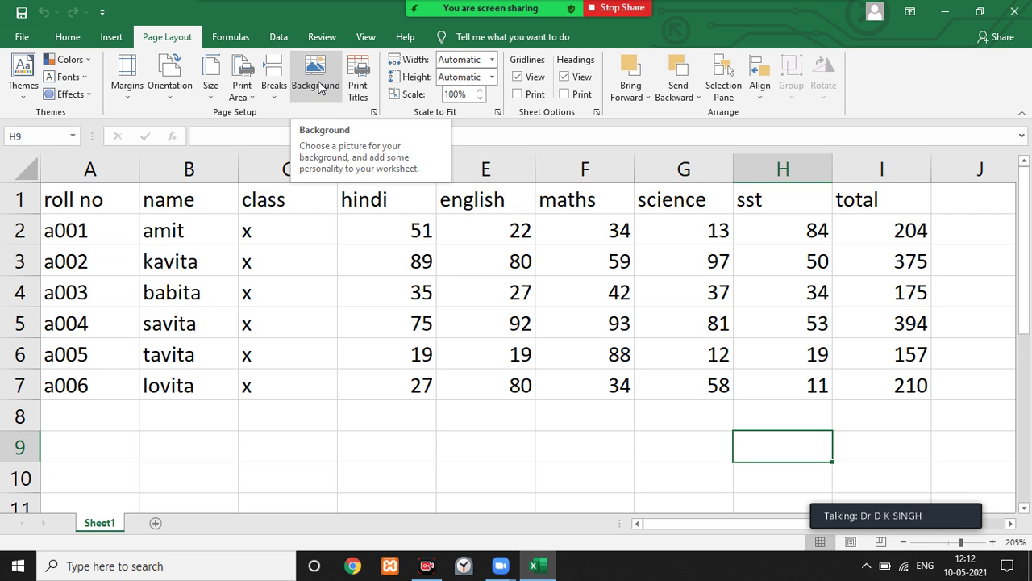
{"action": "left_click", "coordinate": [320, 87]}
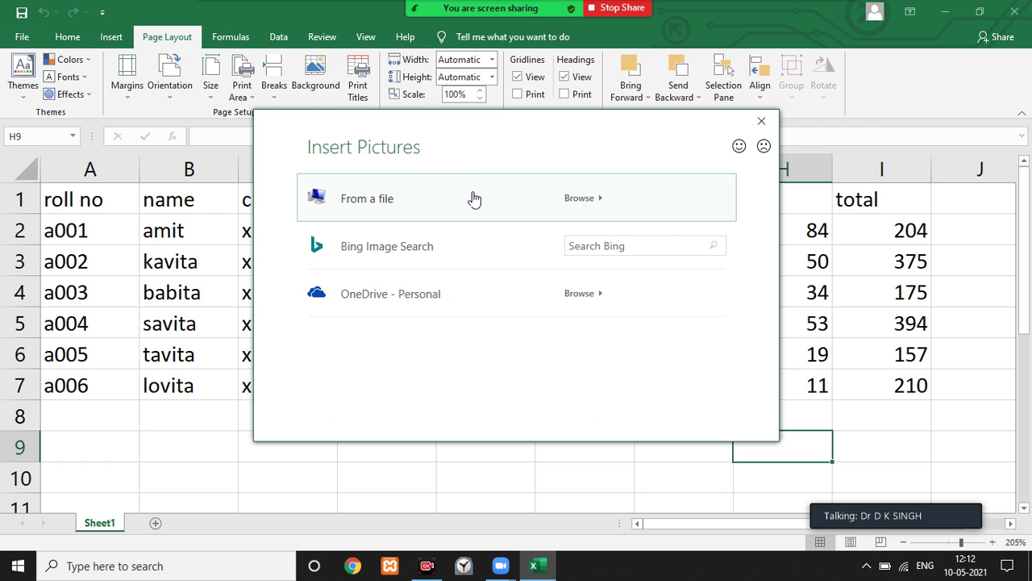
{"action": "left_click", "coordinate": [475, 198]}
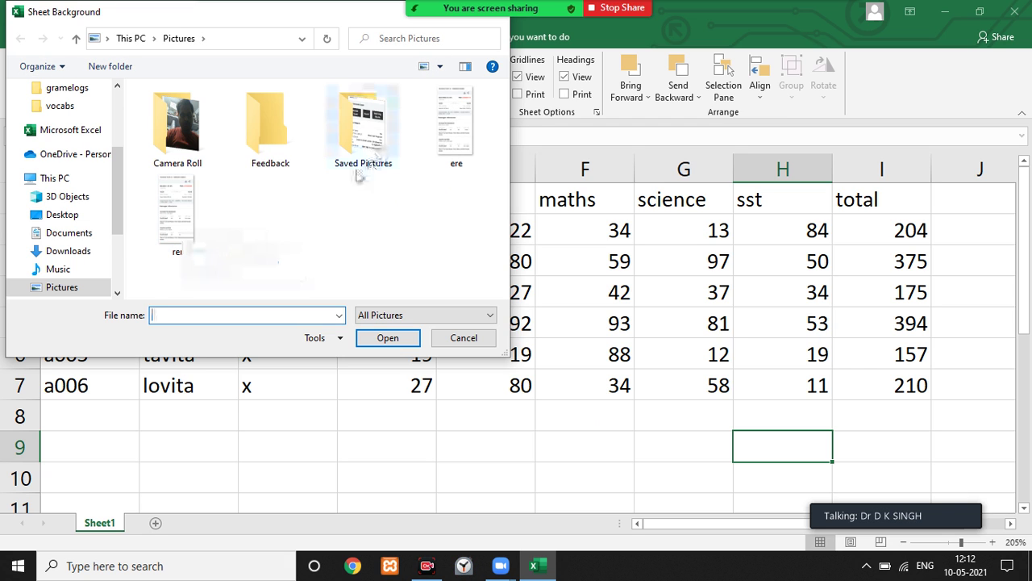
{"action": "left_click", "coordinate": [69, 219]}
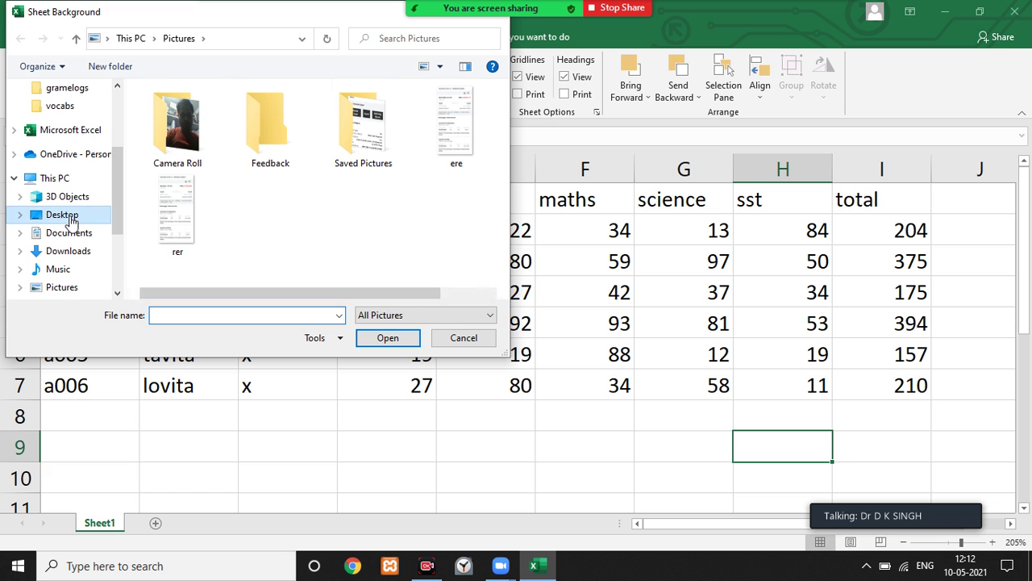
{"action": "left_click", "coordinate": [181, 221]}
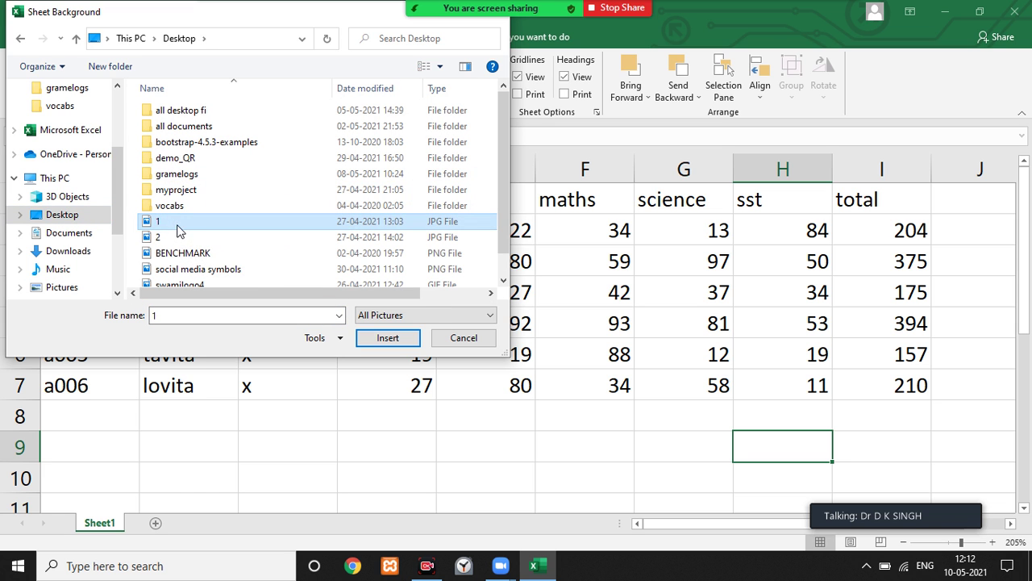
{"action": "left_click", "coordinate": [380, 337]}
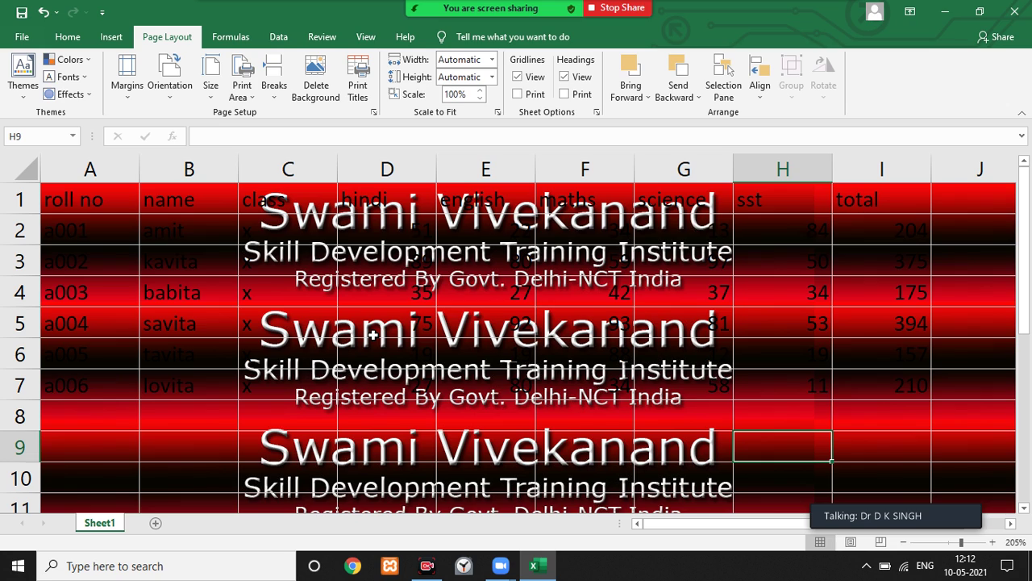
- Delete the Swami Vivekanand background image from Sheet1
{"action": "mouse_move", "coordinate": [1022, 289]}
{"action": "left_mouse_down"}
{"action": "mouse_move", "coordinate": [1029, 392]}
{"action": "mouse_move", "coordinate": [1030, 233]}
{"action": "left_mouse_up"}
{"action": "left_click", "coordinate": [325, 89]}
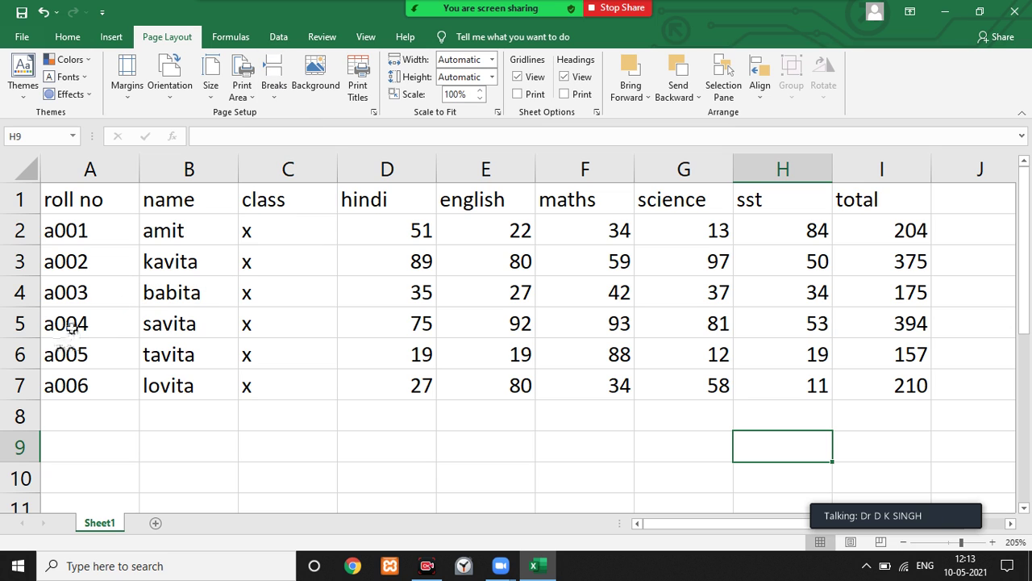
- Copy the six student records in A2:I7 and paste them starting at A8
{"action": "left_click_drag", "start_coordinate": [61, 238], "coordinate": [922, 385]}
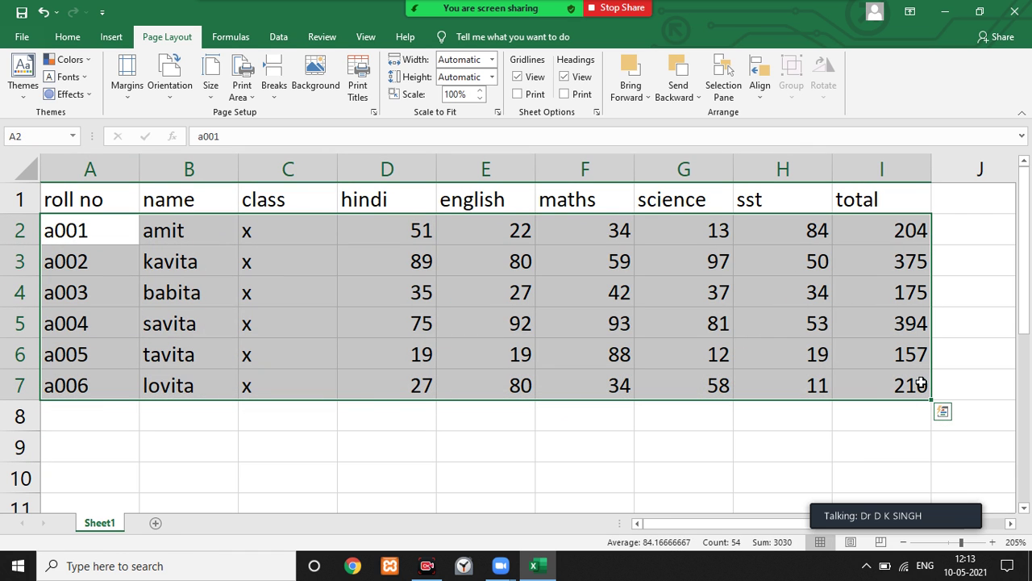
{"action": "key", "text": "ctrl+c"}
{"action": "left_click", "coordinate": [84, 422]}
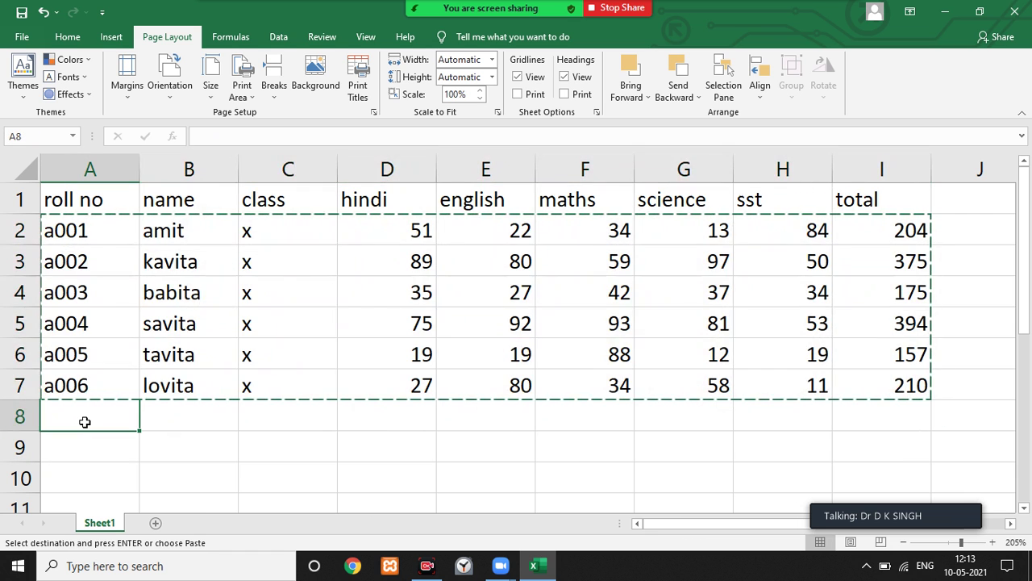
{"action": "key", "text": "ctrl+v"}
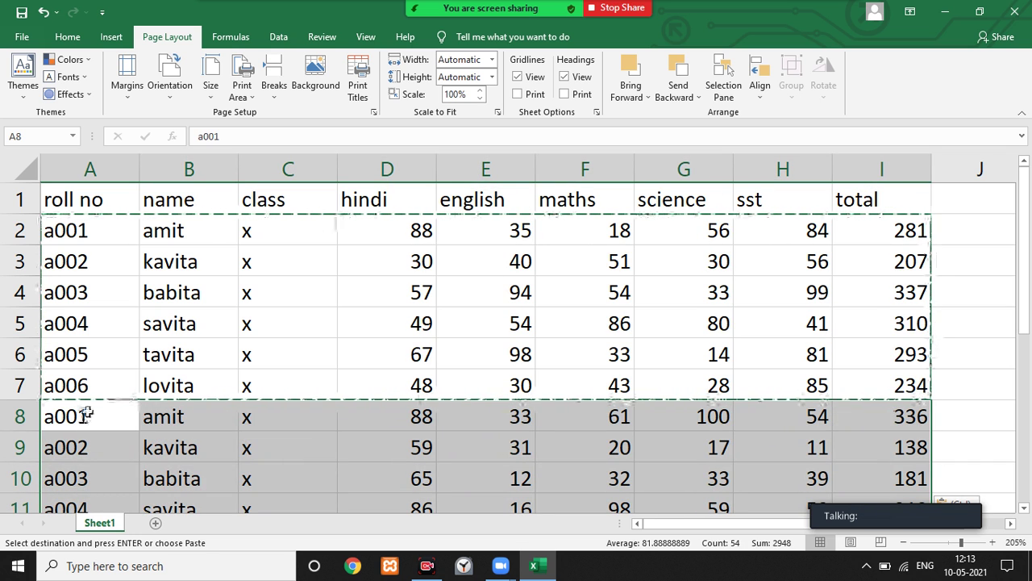
{"action": "left_click", "coordinate": [86, 414]}
{"action": "type", "text": "1"}
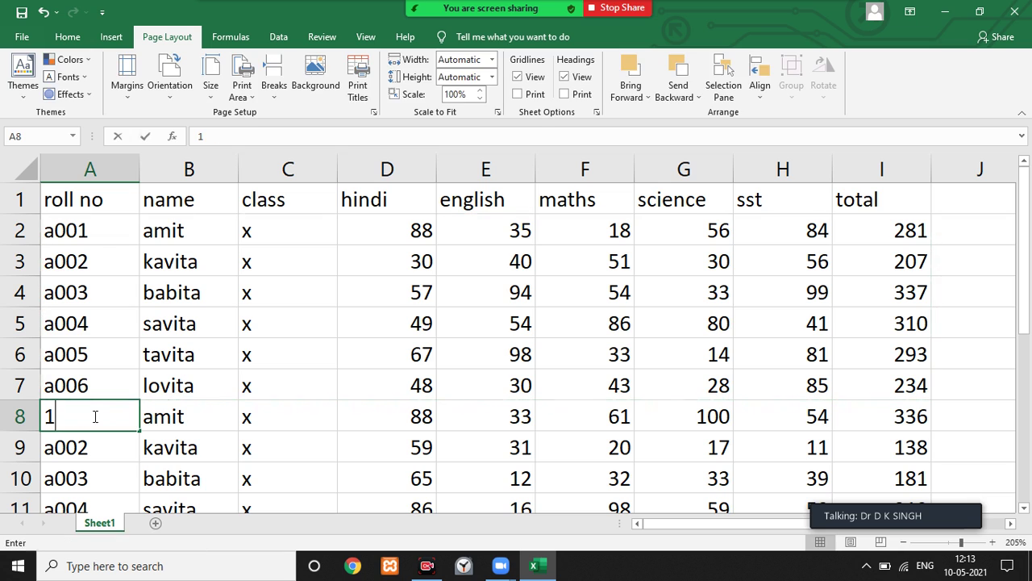
{"action": "type", "text": "007"}
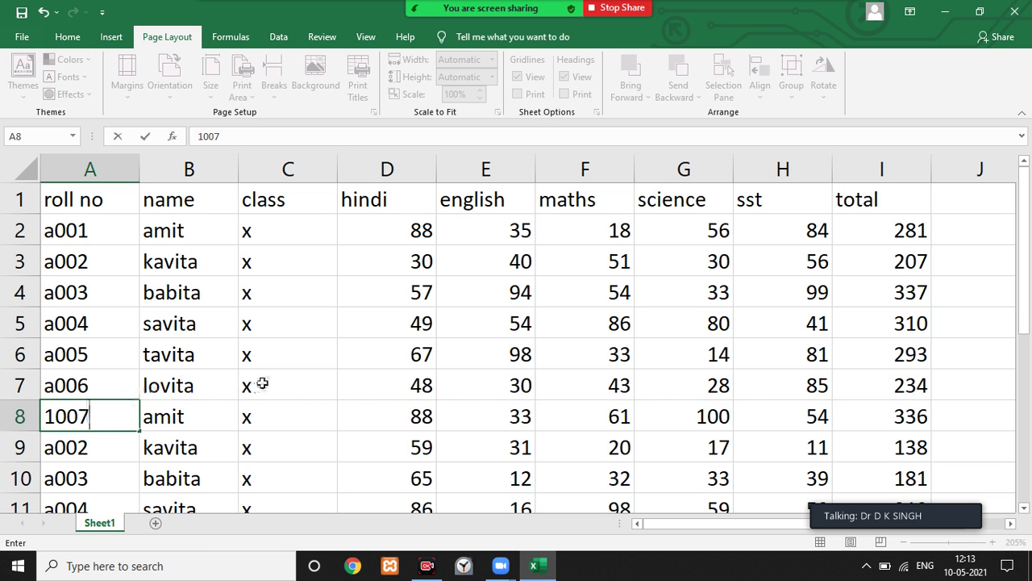
- Change A8's roll number to a007 and clear the duplicated roll numbers in A9:A13
{"action": "key", "text": "BackSpace"}
{"action": "key", "text": "BackSpace"}
{"action": "key", "text": "BackSpace"}
{"action": "key", "text": "BackSpace"}
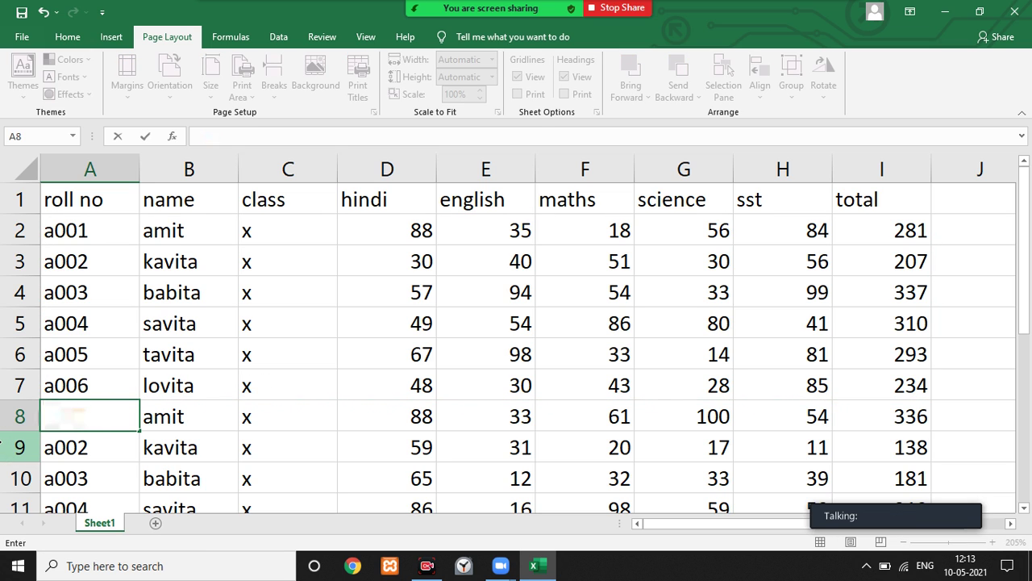
{"action": "type", "text": "a007"}
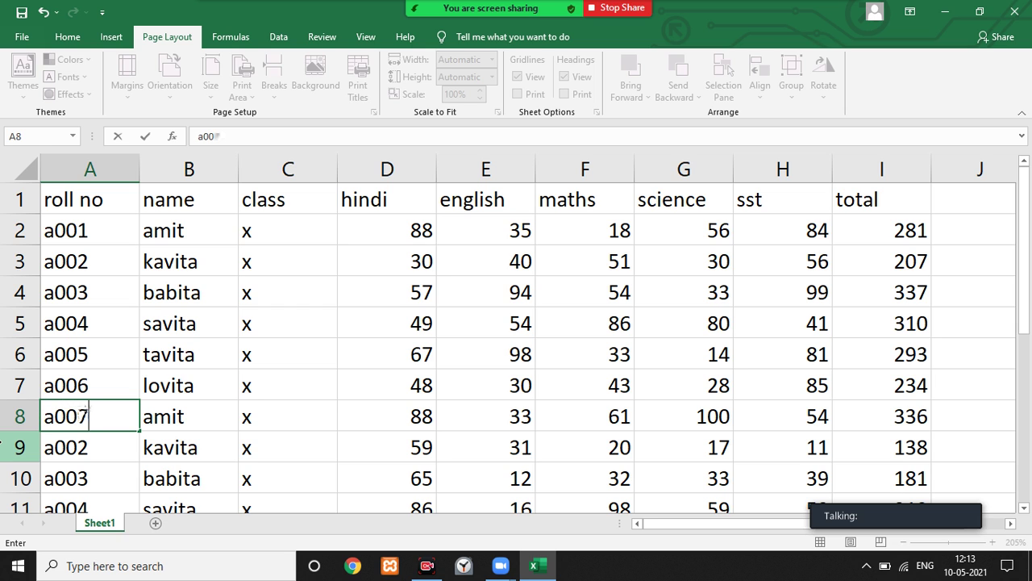
{"action": "left_click", "coordinate": [242, 445]}
{"action": "mouse_move", "coordinate": [80, 446]}
{"action": "left_mouse_down"}
{"action": "mouse_move", "coordinate": [85, 514]}
{"action": "mouse_move", "coordinate": [96, 442]}
{"action": "left_mouse_up"}
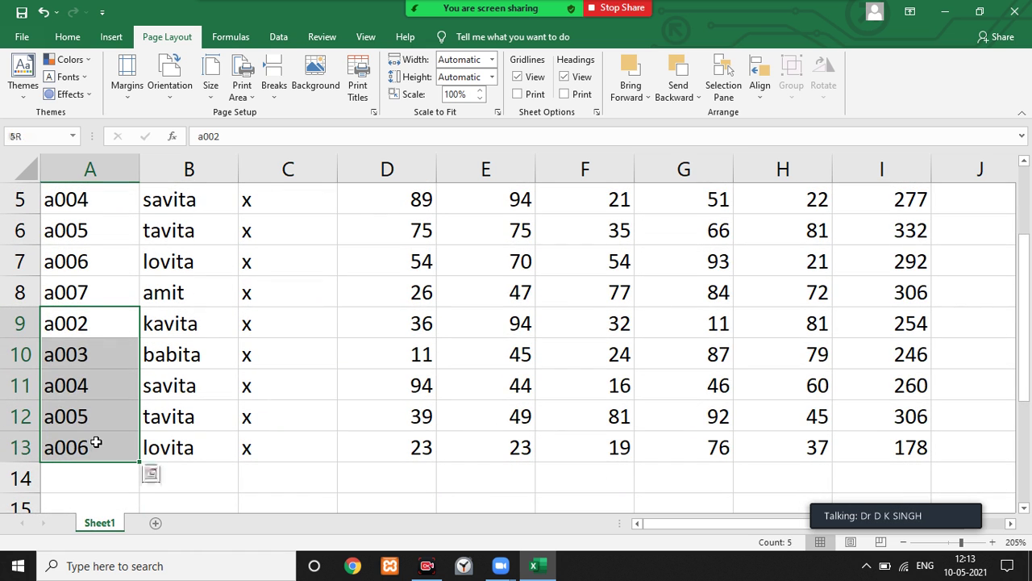
{"action": "key", "text": "Delete"}
- Enter roll numbers a008 through a012 in A9:A13, then select the table A1:I13
{"action": "left_click", "coordinate": [84, 316]}
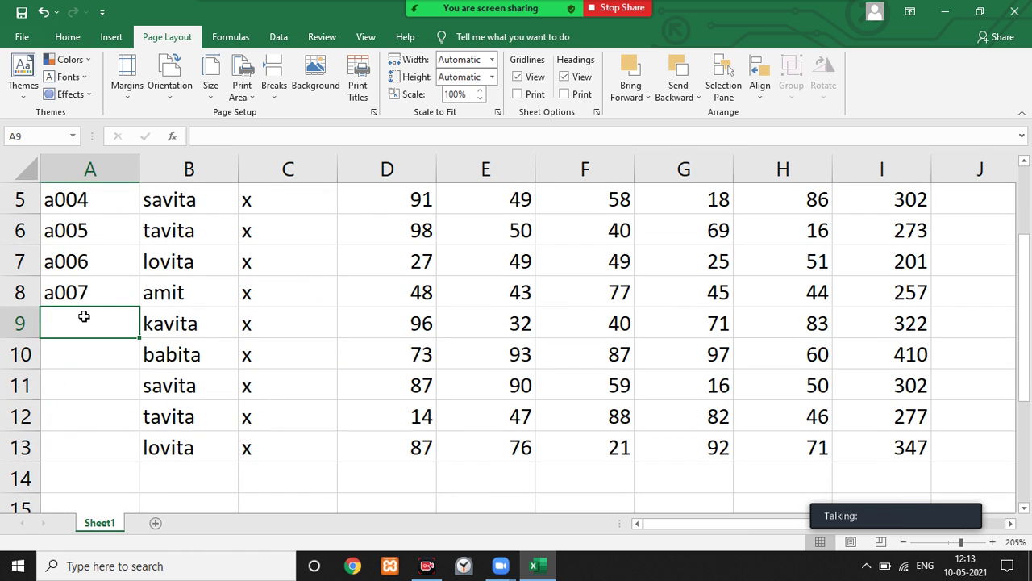
{"action": "type", "text": "a008"}
{"action": "key", "text": "Return"}
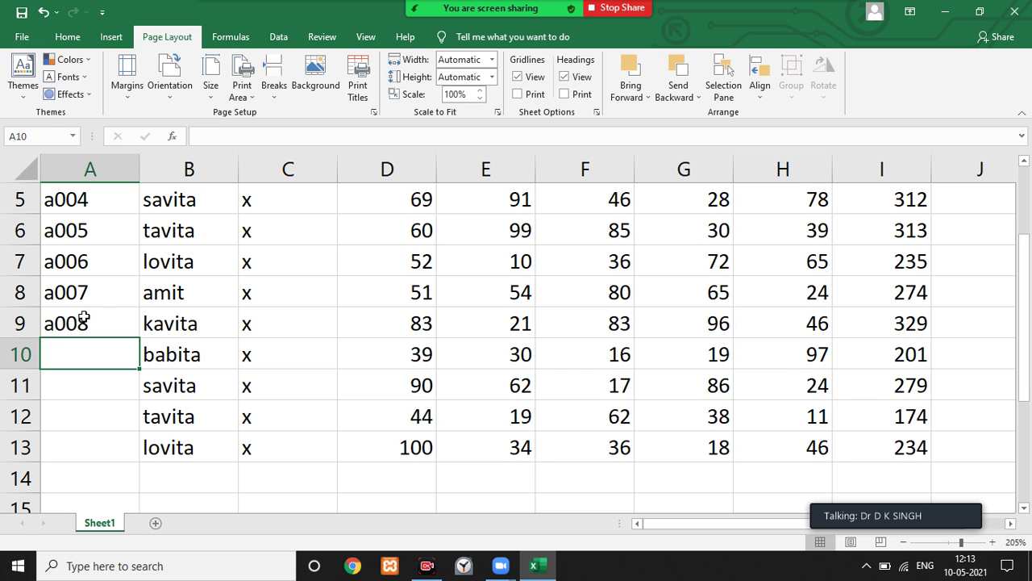
{"action": "type", "text": "a009"}
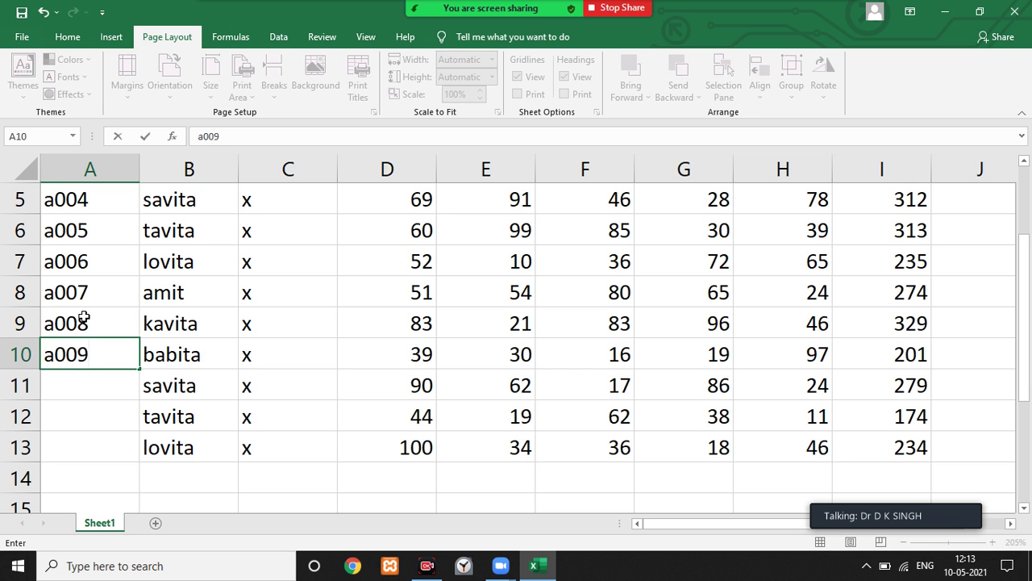
{"action": "key", "text": "Return"}
{"action": "type", "text": "a0"}
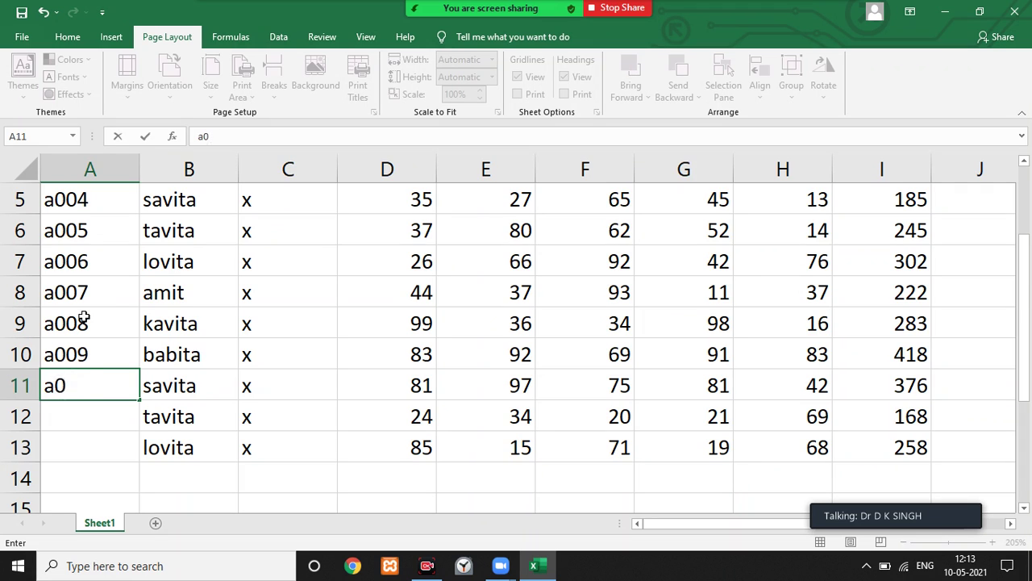
{"action": "type", "text": "10"}
{"action": "key", "text": "Return"}
{"action": "type", "text": "a"}
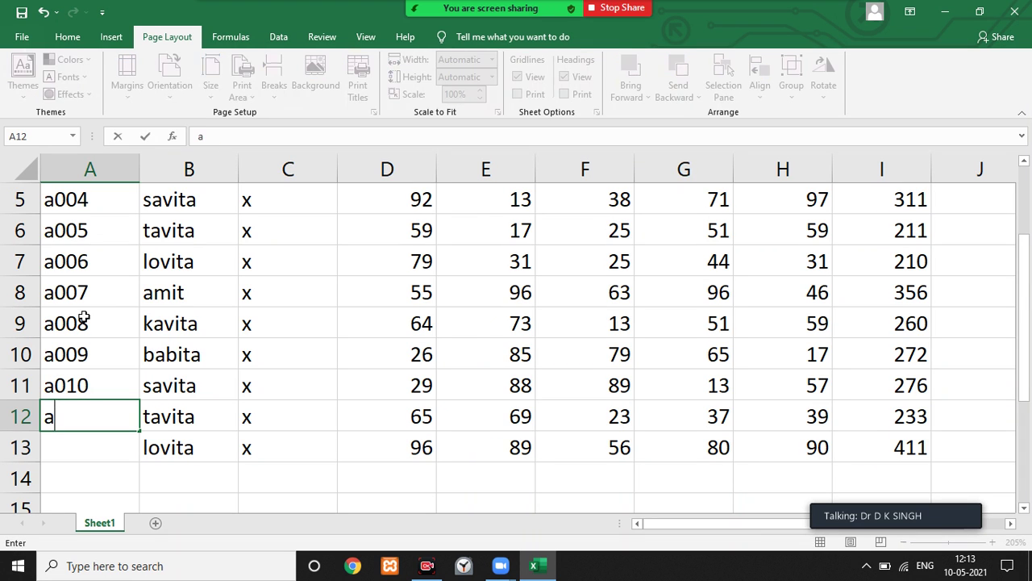
{"action": "type", "text": "011"}
{"action": "key", "text": "Return"}
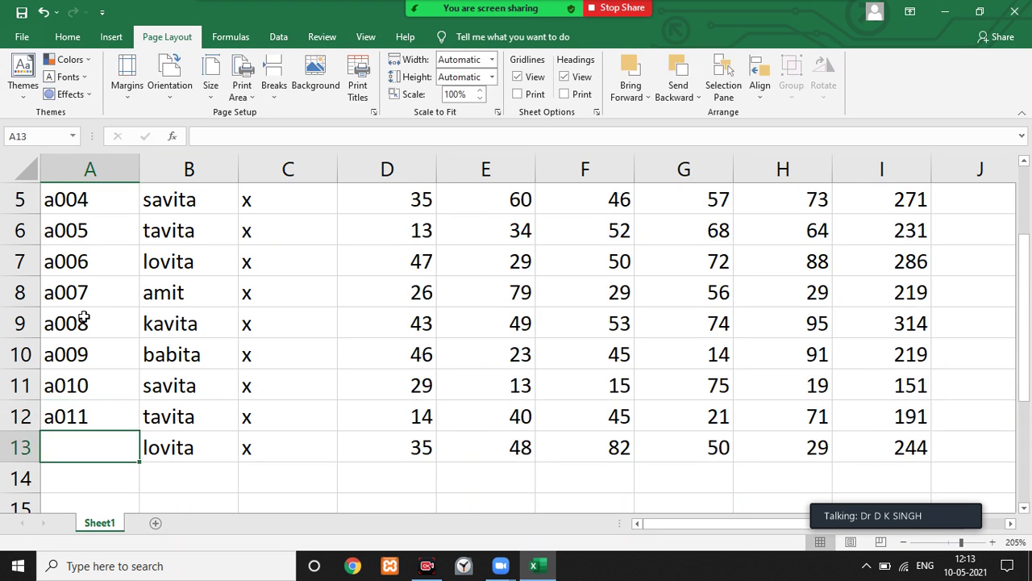
{"action": "type", "text": "a012"}
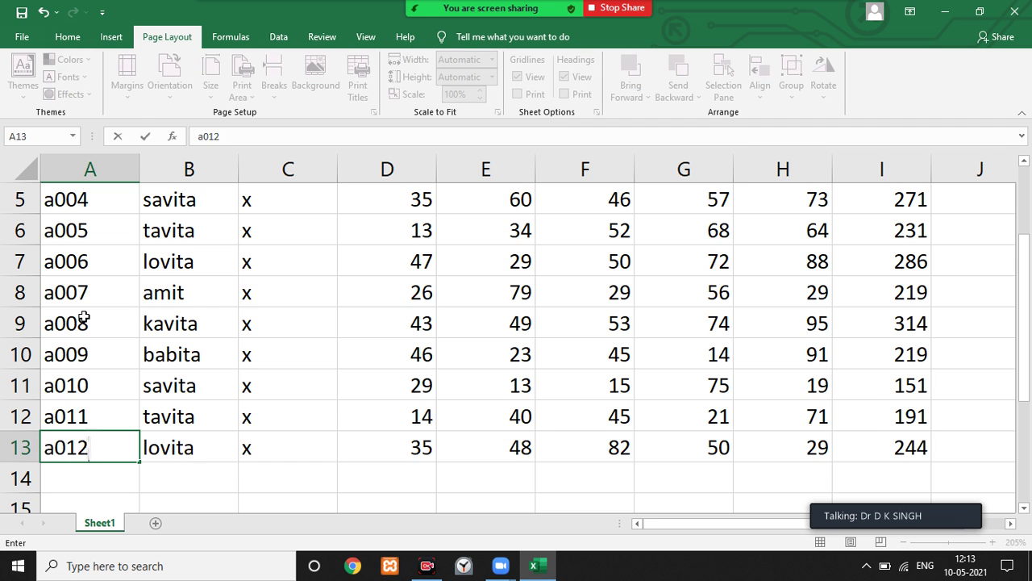
{"action": "key", "text": "Return"}
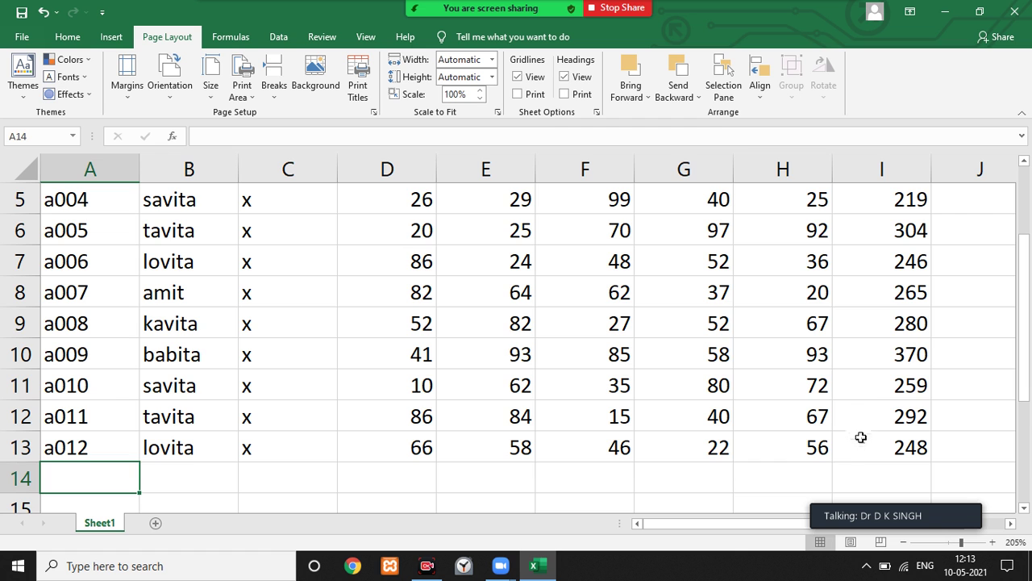
{"action": "left_click_drag", "start_coordinate": [861, 437], "coordinate": [104, 41]}
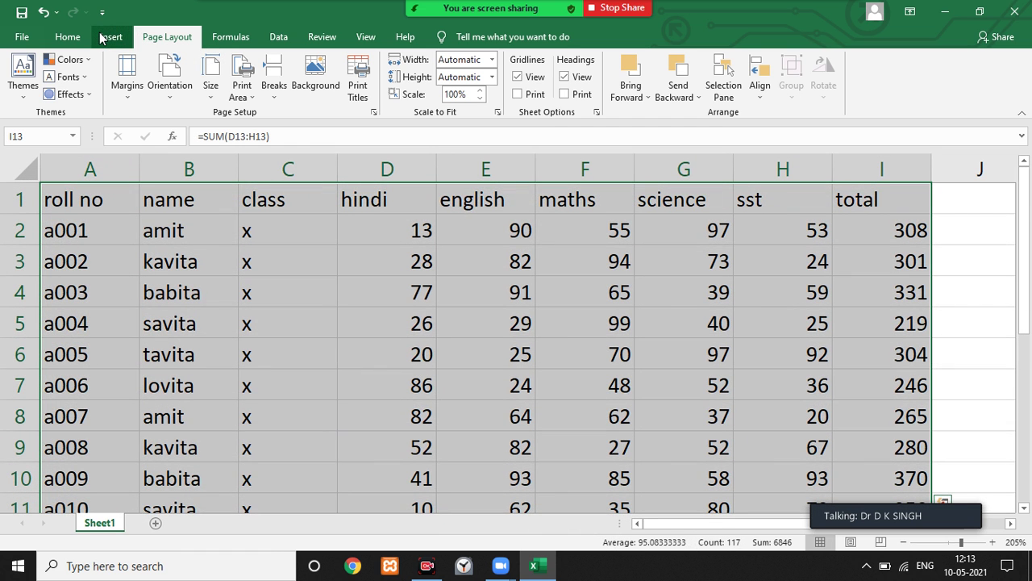
- Preview the twelve-record table at actual size, confirming it fits on one Letter page
{"action": "left_click", "coordinate": [22, 38]}
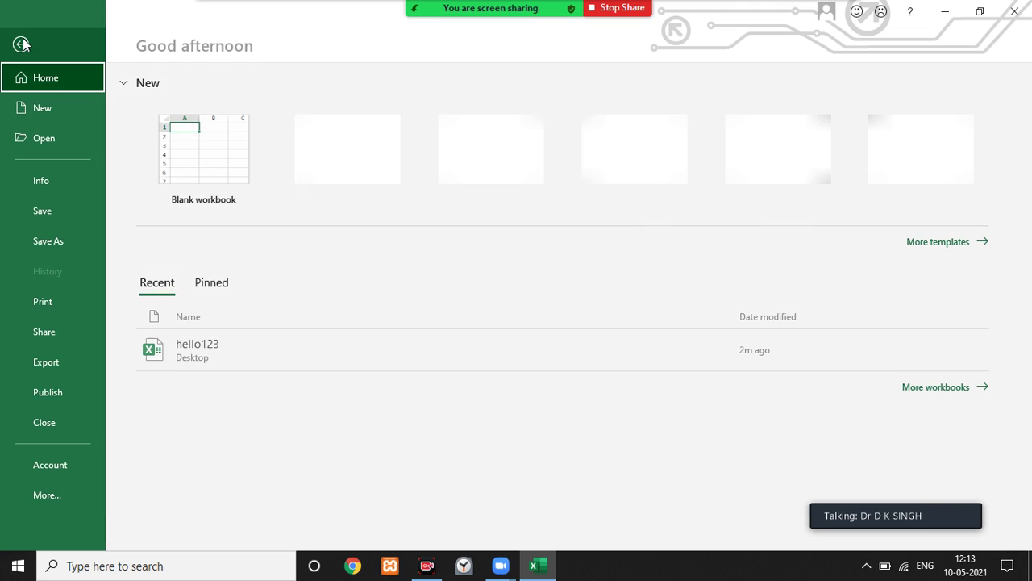
{"action": "left_click", "coordinate": [63, 307]}
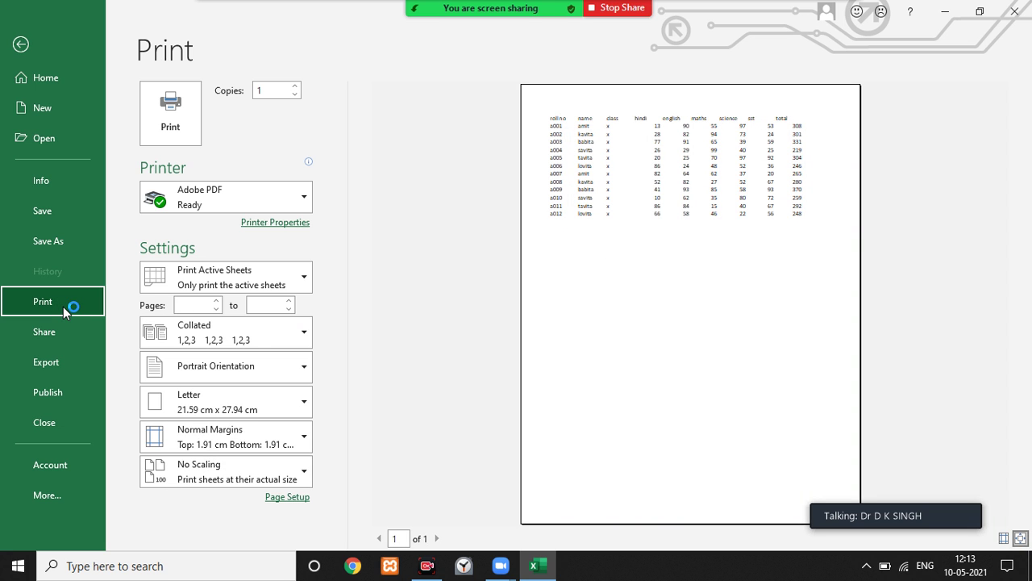
{"action": "left_click", "coordinate": [701, 161]}
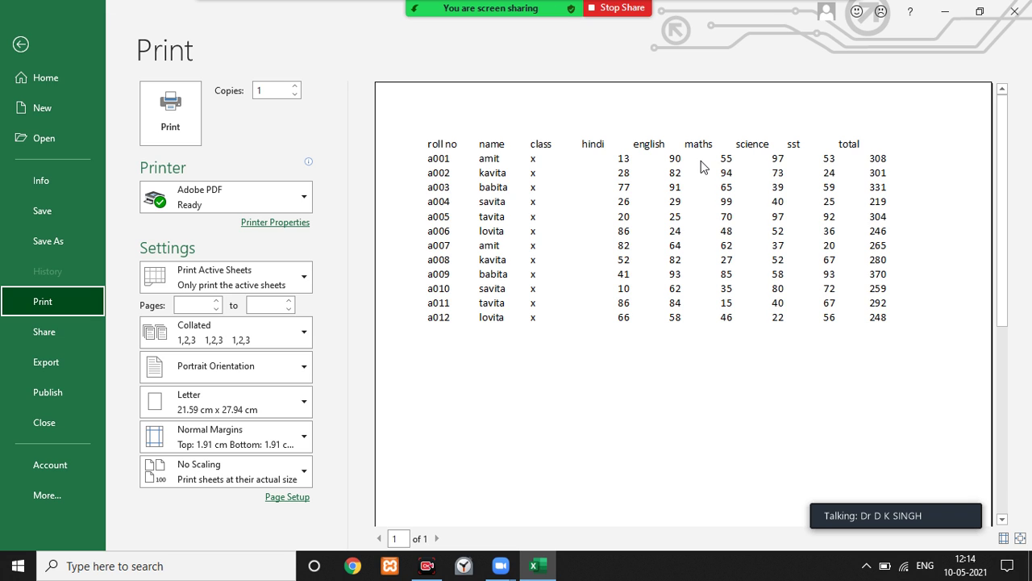
{"action": "key", "text": "Escape"}
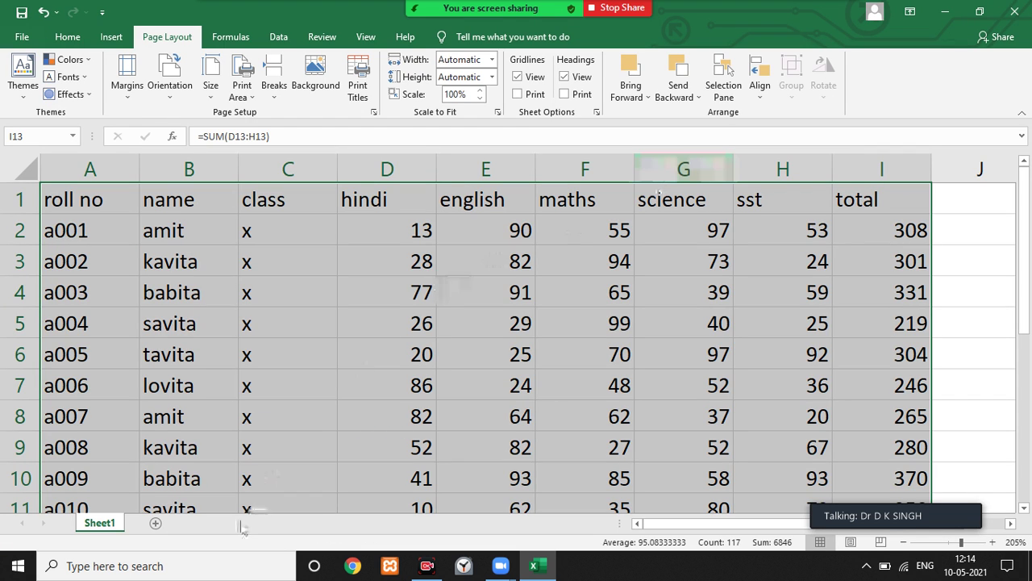
- Insert a manual page break above row 12
{"action": "left_click_drag", "start_coordinate": [1022, 294], "coordinate": [1022, 347]}
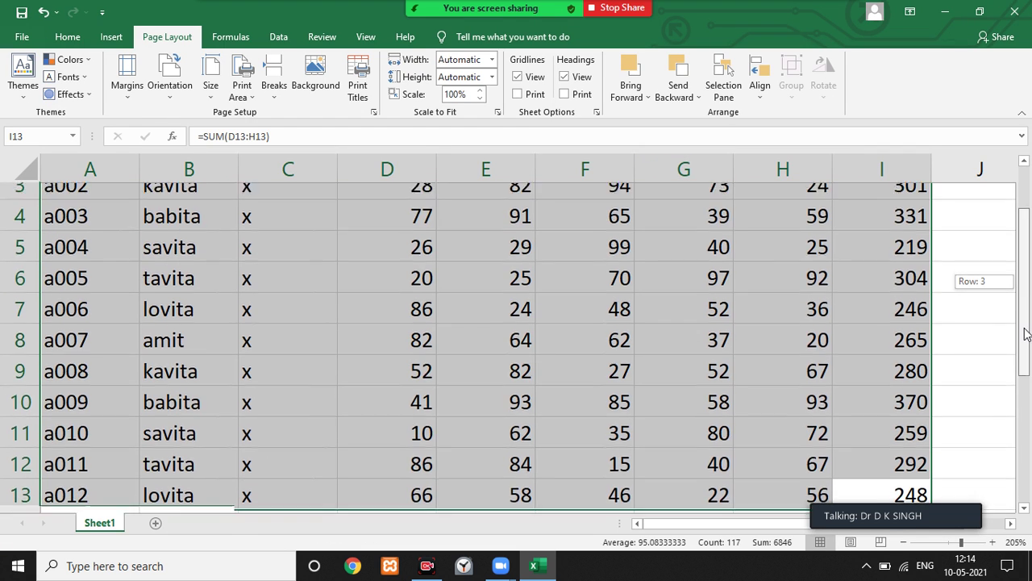
{"action": "left_click", "coordinate": [86, 449]}
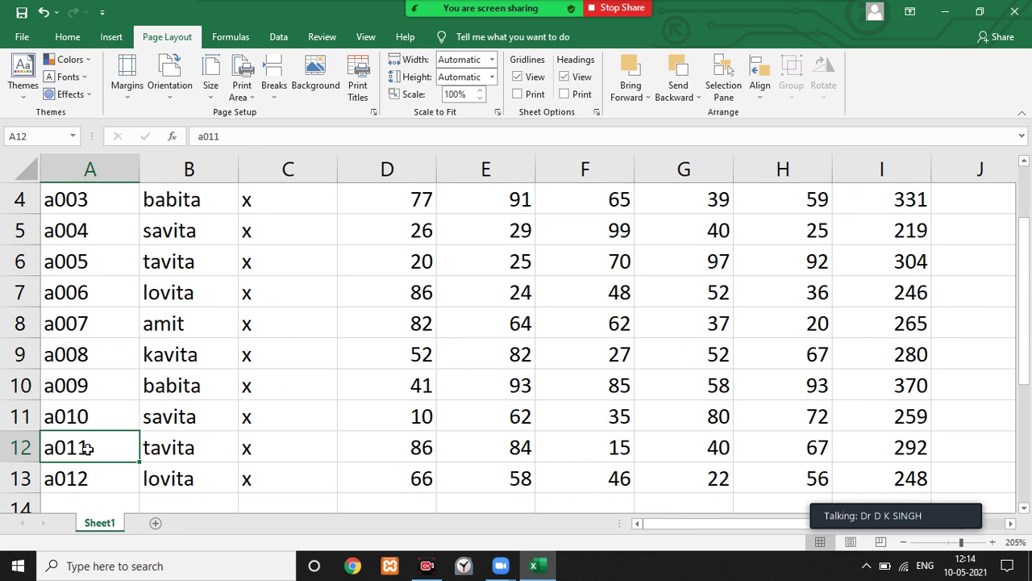
{"action": "left_click", "coordinate": [275, 95]}
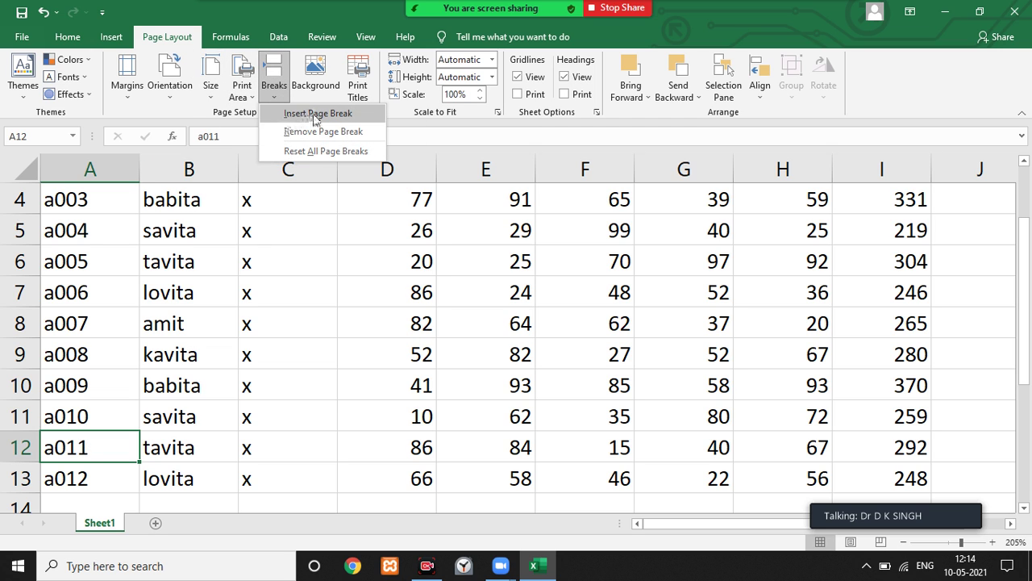
{"action": "left_click", "coordinate": [308, 118]}
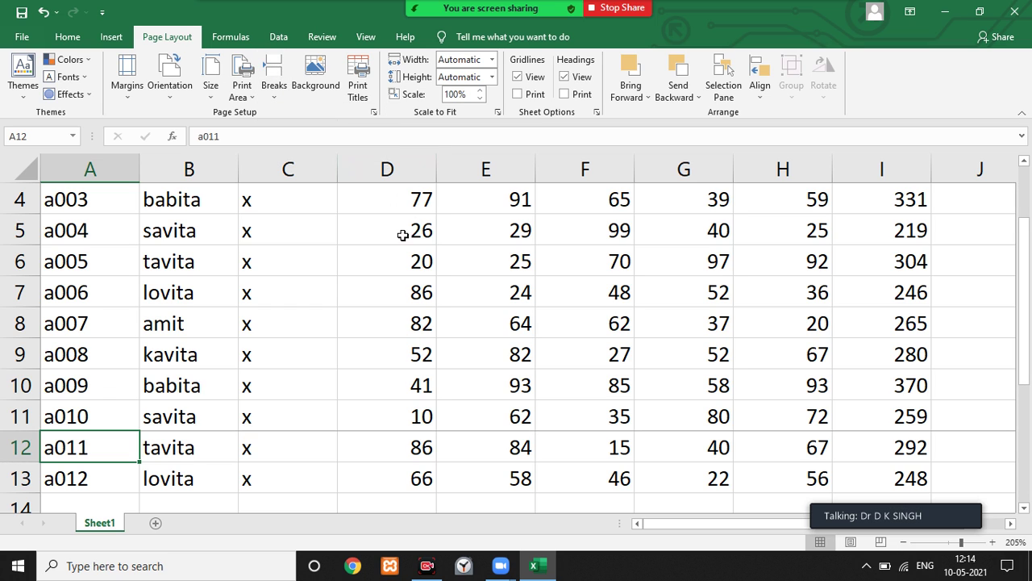
{"action": "left_click", "coordinate": [320, 459]}
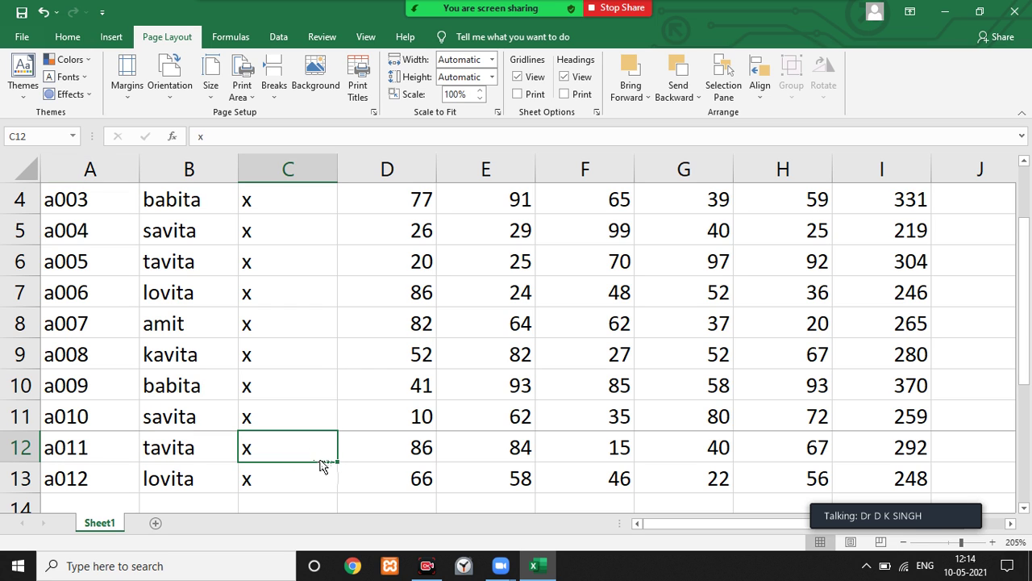
- Check both pages in the print preview, with a011 and a012 on page two
{"action": "key", "text": "XF86AudioLowerVolume"}
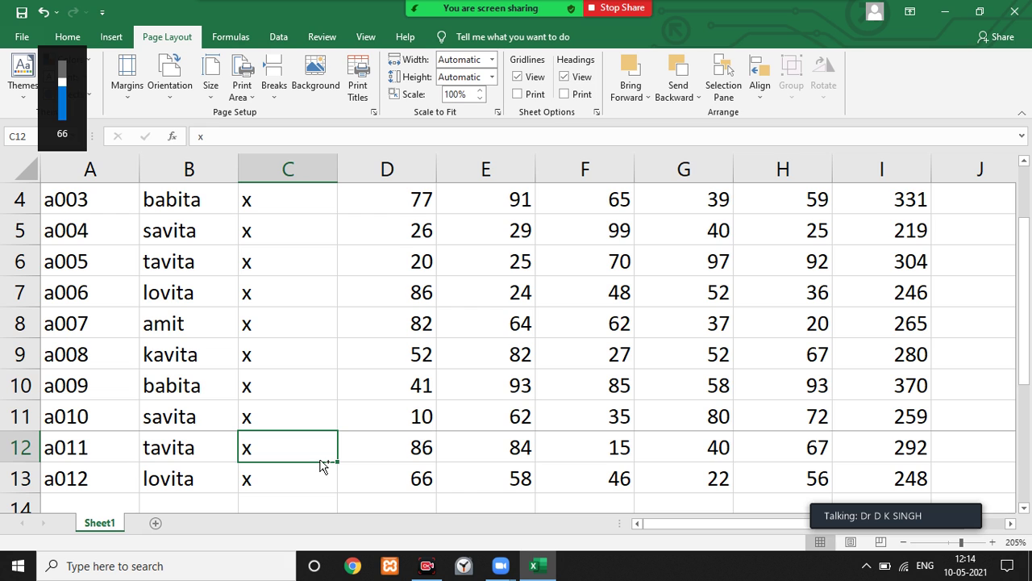
{"action": "key", "text": "ctrl+p"}
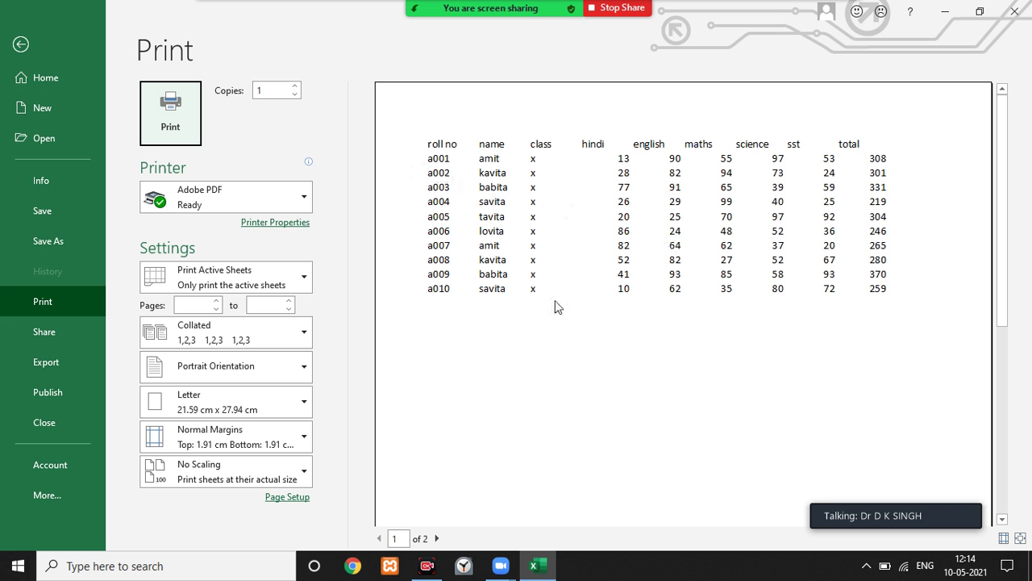
{"action": "left_click", "coordinate": [634, 288]}
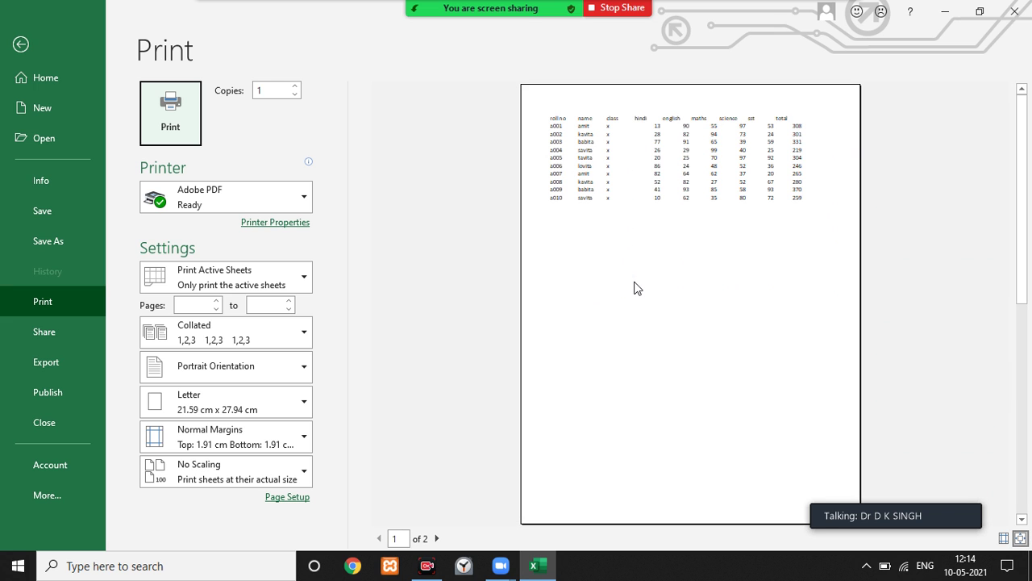
{"action": "left_click", "coordinate": [437, 538]}
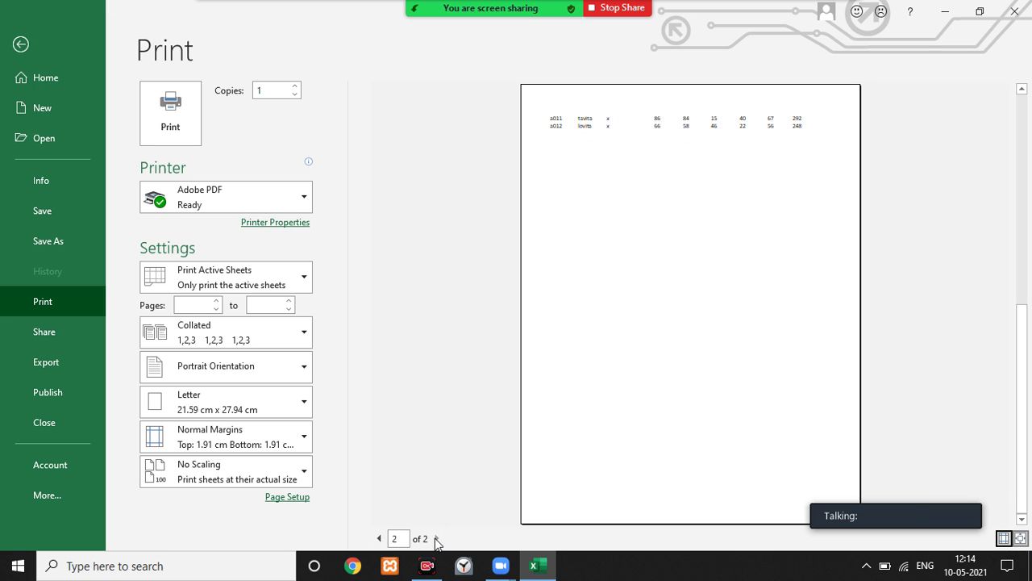
{"action": "left_click", "coordinate": [643, 150]}
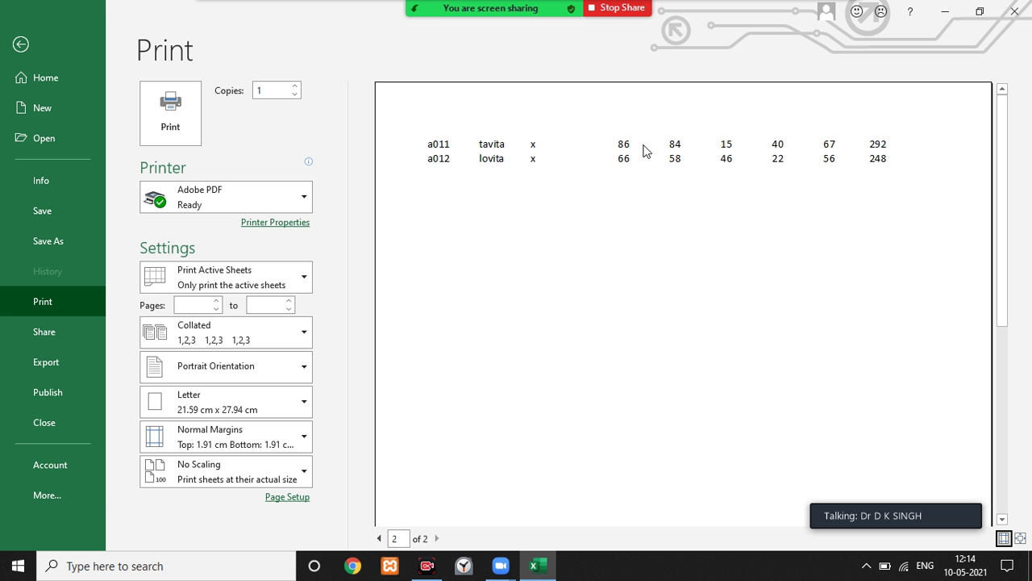
{"action": "key", "text": "Escape"}
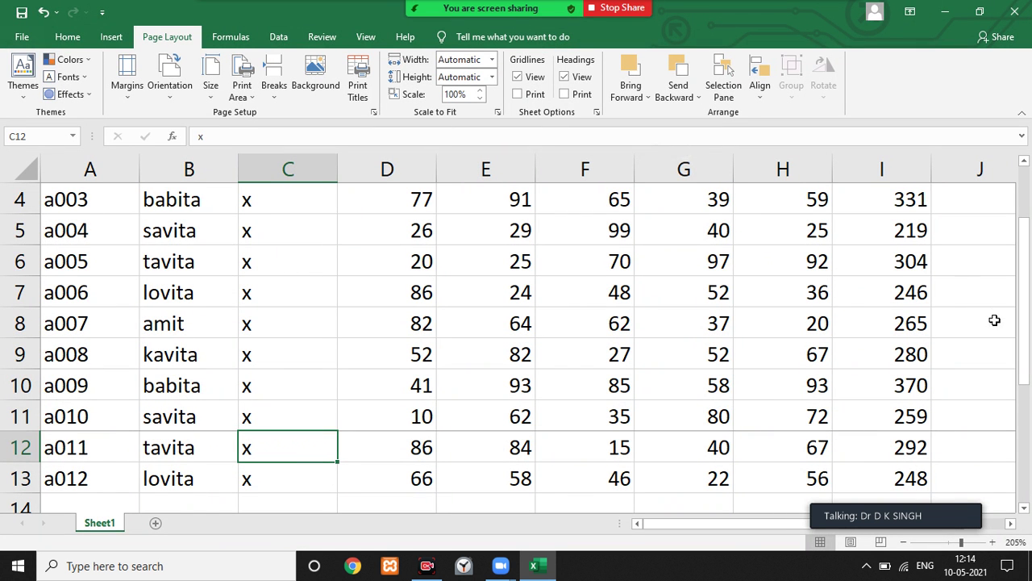
- Set Print Titles rows to repeat at top to $1:$1
{"action": "scroll", "coordinate": [995, 321], "scroll_direction": "up", "scroll_amount": 1}
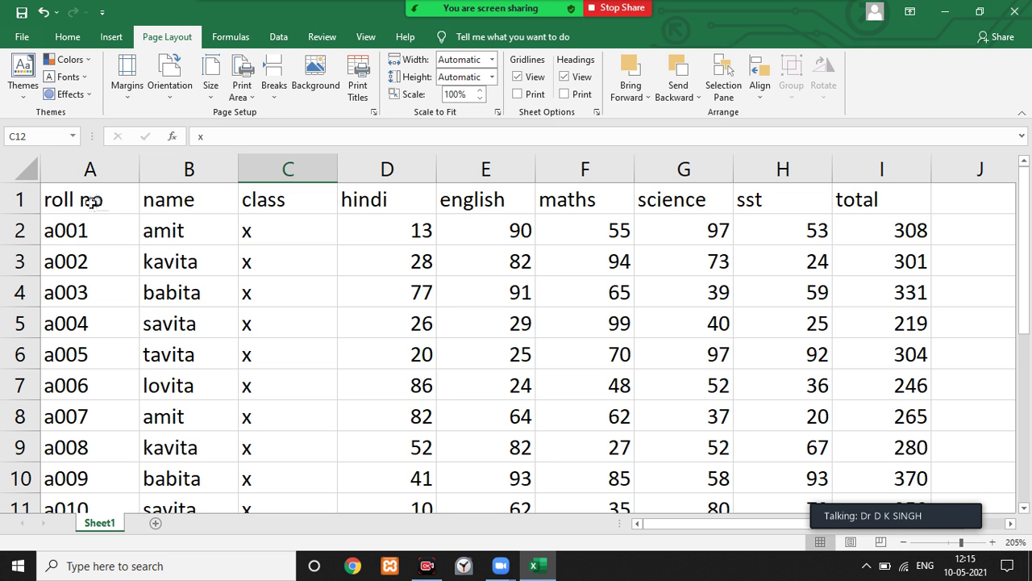
{"action": "left_click_drag", "start_coordinate": [93, 202], "coordinate": [874, 173]}
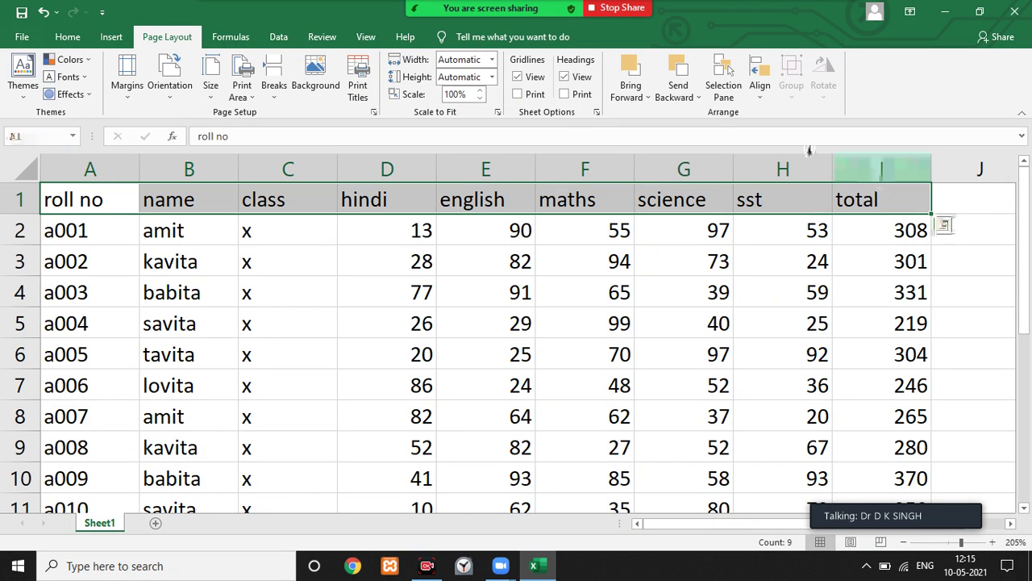
{"action": "left_click", "coordinate": [360, 78]}
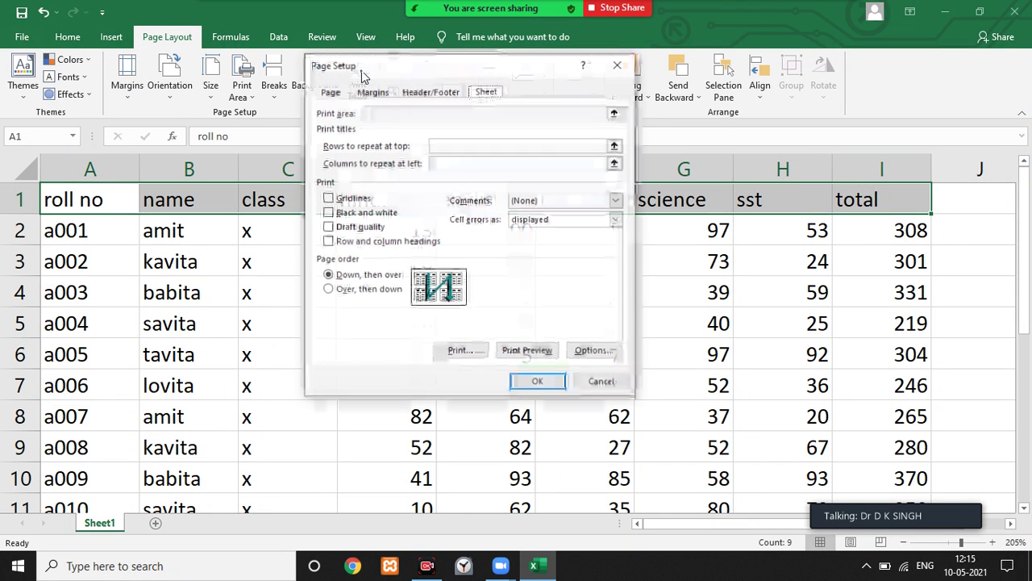
{"action": "left_click_drag", "start_coordinate": [405, 70], "coordinate": [637, 56]}
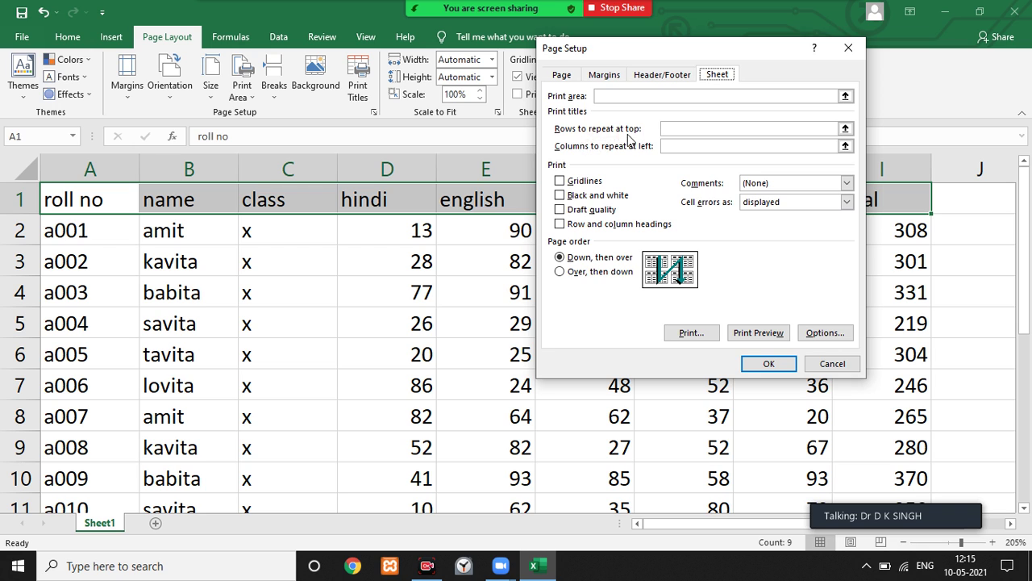
{"action": "left_click", "coordinate": [693, 130]}
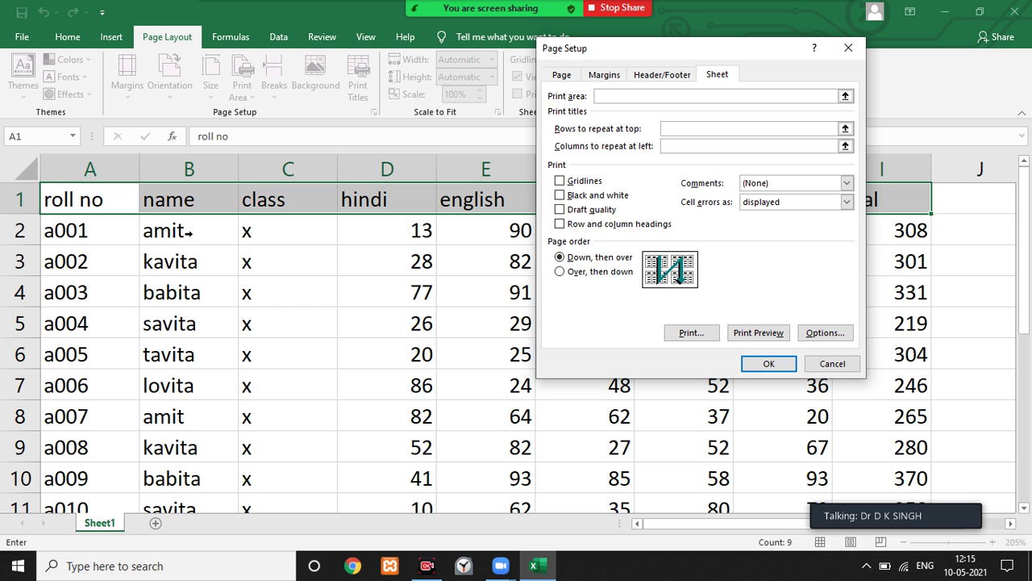
{"action": "left_click_drag", "start_coordinate": [19, 199], "coordinate": [94, 199]}
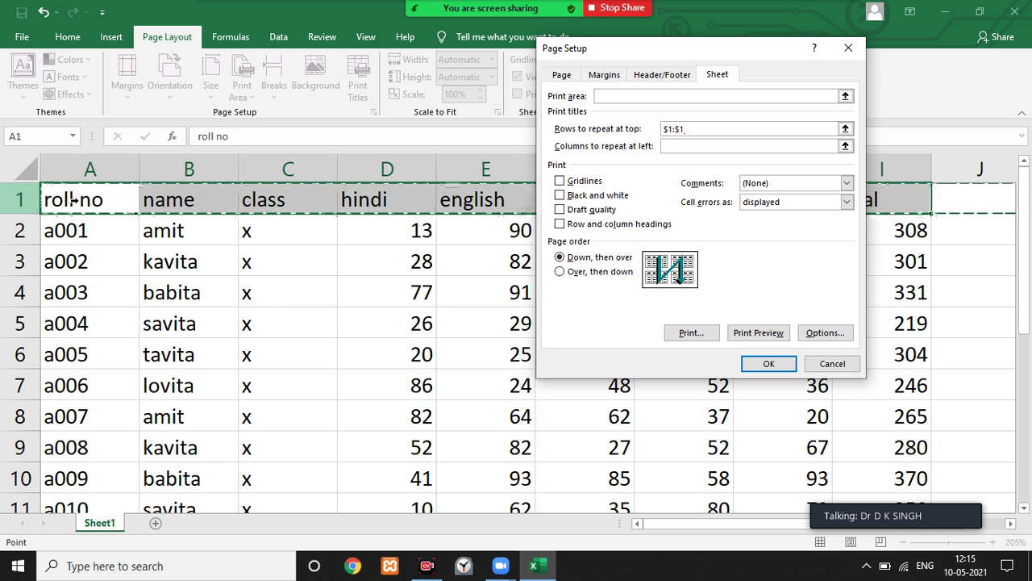
{"action": "left_click", "coordinate": [766, 363]}
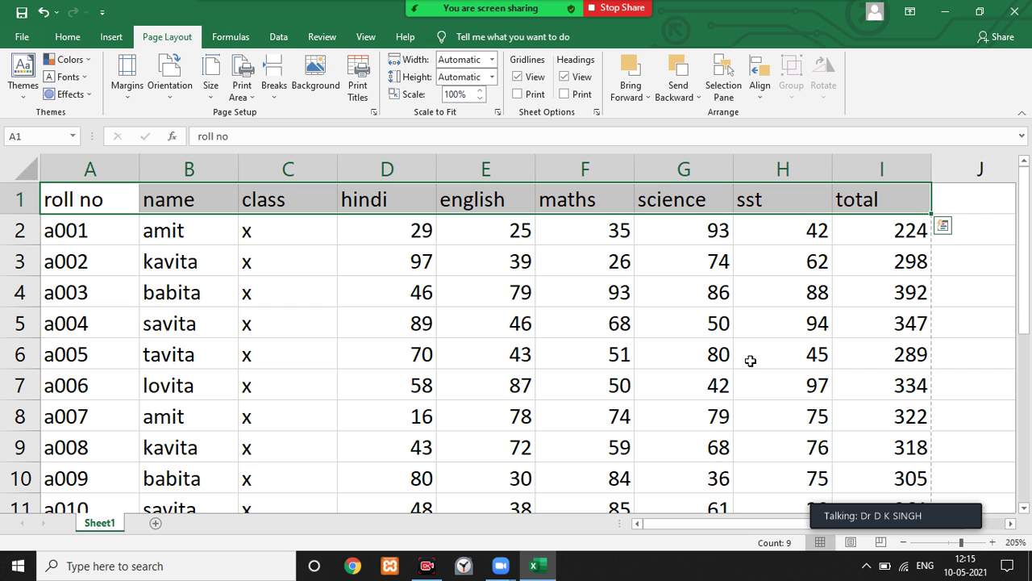
{"action": "key", "text": "ctrl+p"}
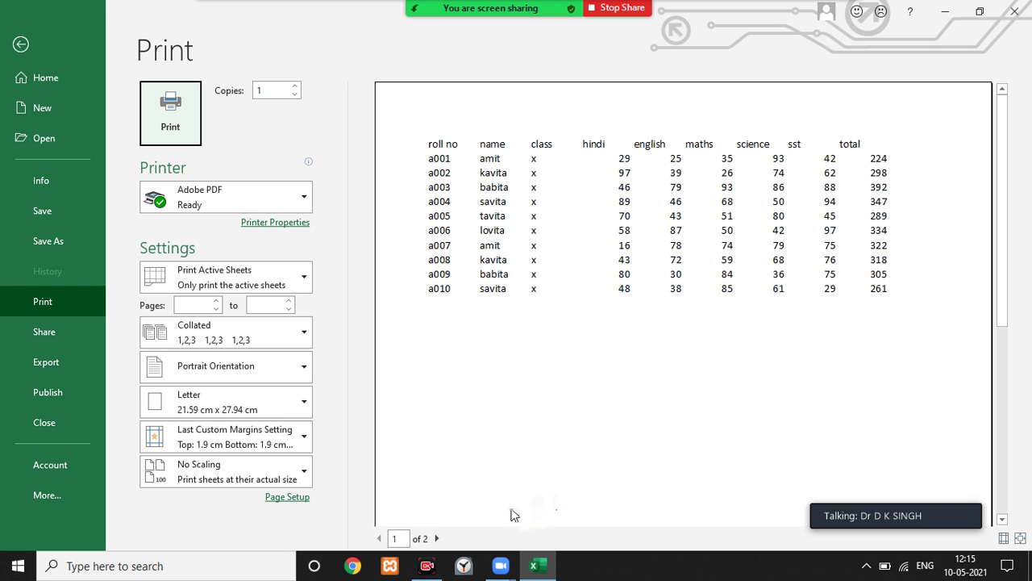
{"action": "left_click", "coordinate": [438, 539]}
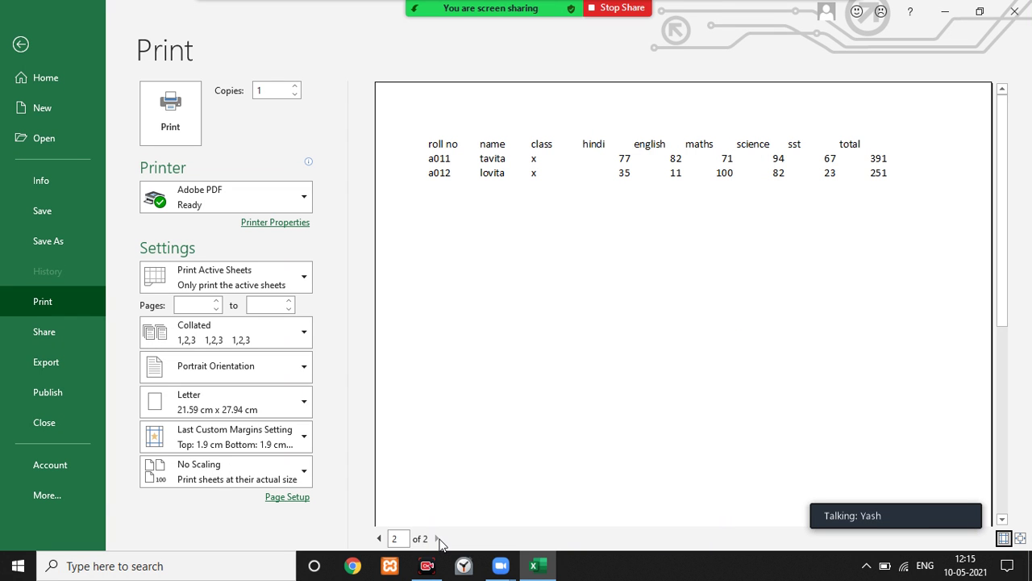
{"action": "key", "text": "Escape"}
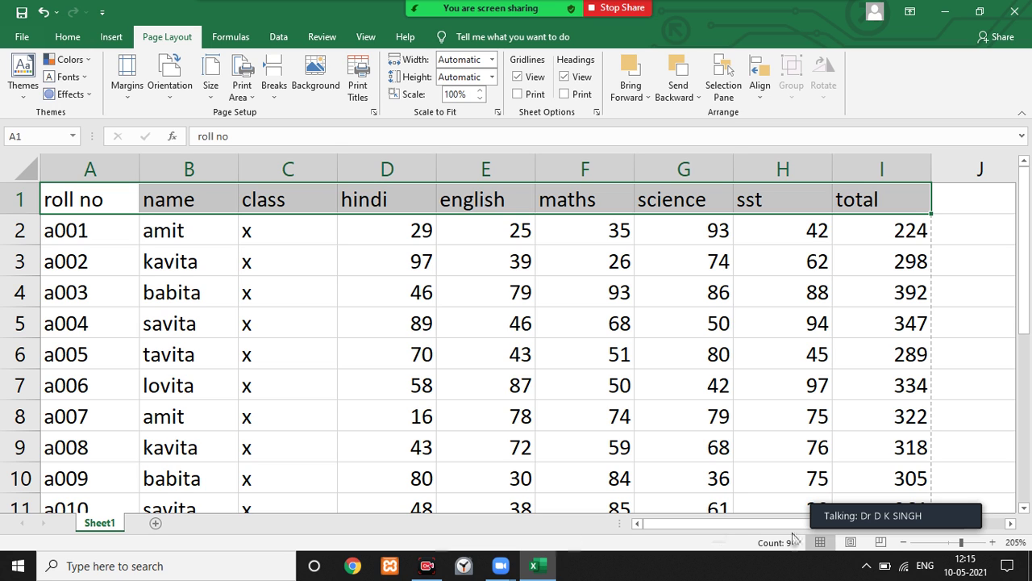
{"action": "left_click", "coordinate": [761, 412]}
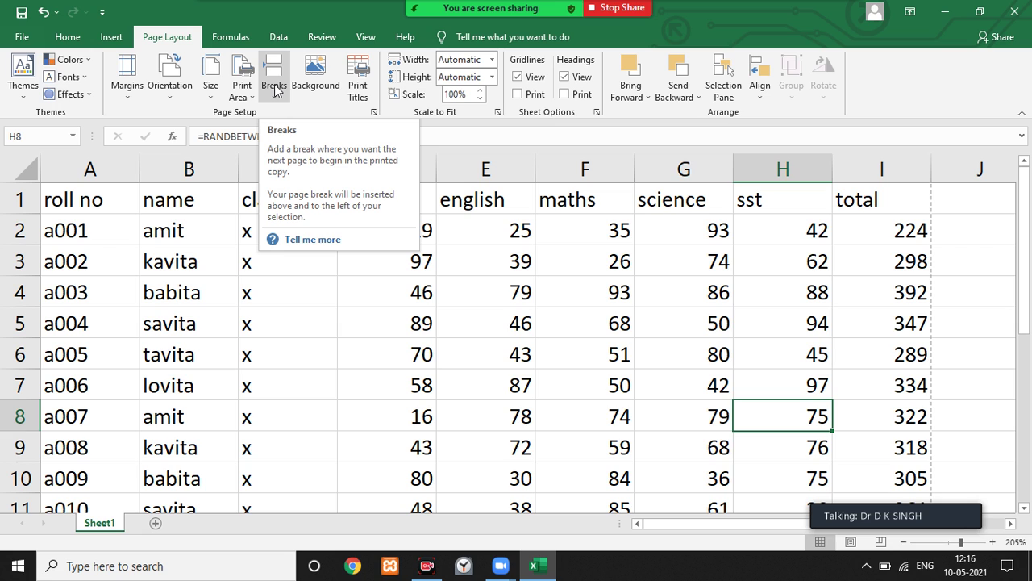
- Reset all page breaks and confirm the preview shows a single page, 1 of 1
{"action": "left_click", "coordinate": [276, 99]}
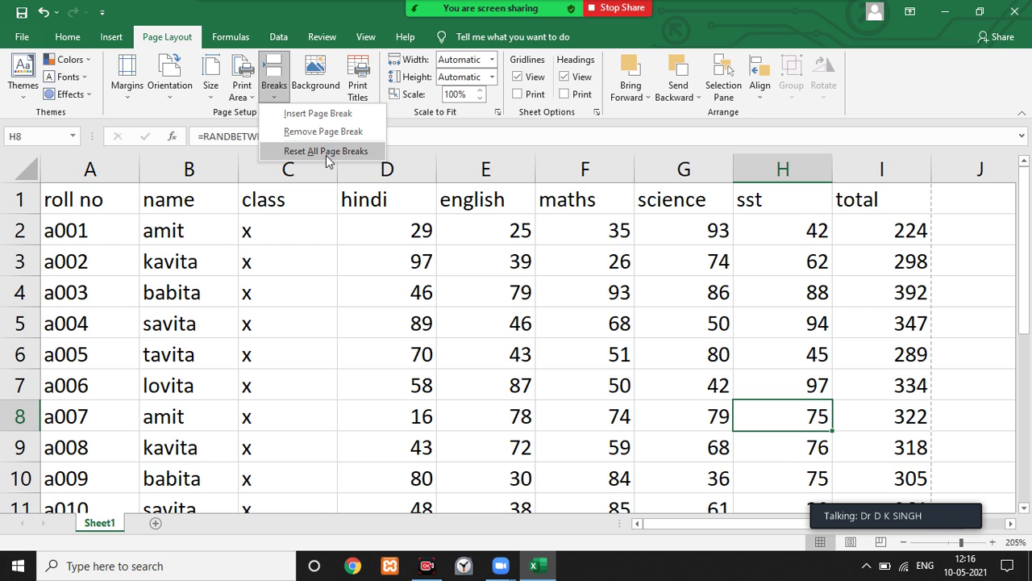
{"action": "left_click", "coordinate": [327, 153]}
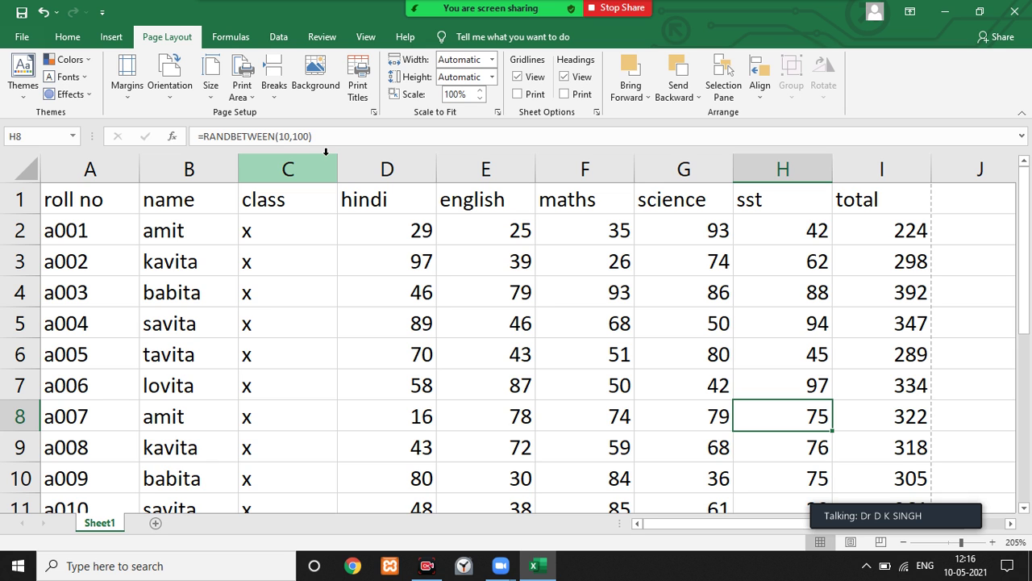
{"action": "key", "text": "ctrl+p"}
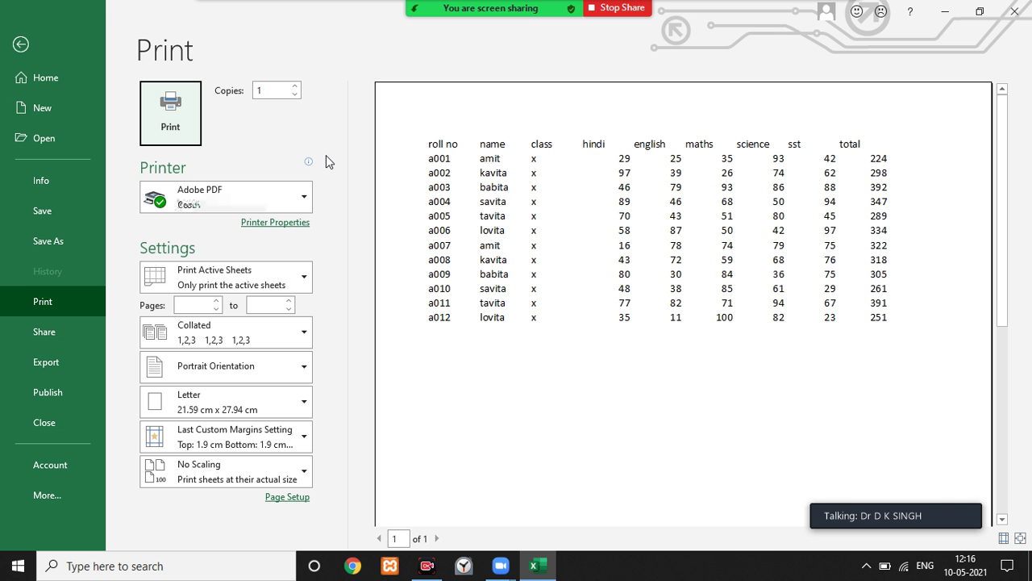
{"action": "key", "text": "Escape"}
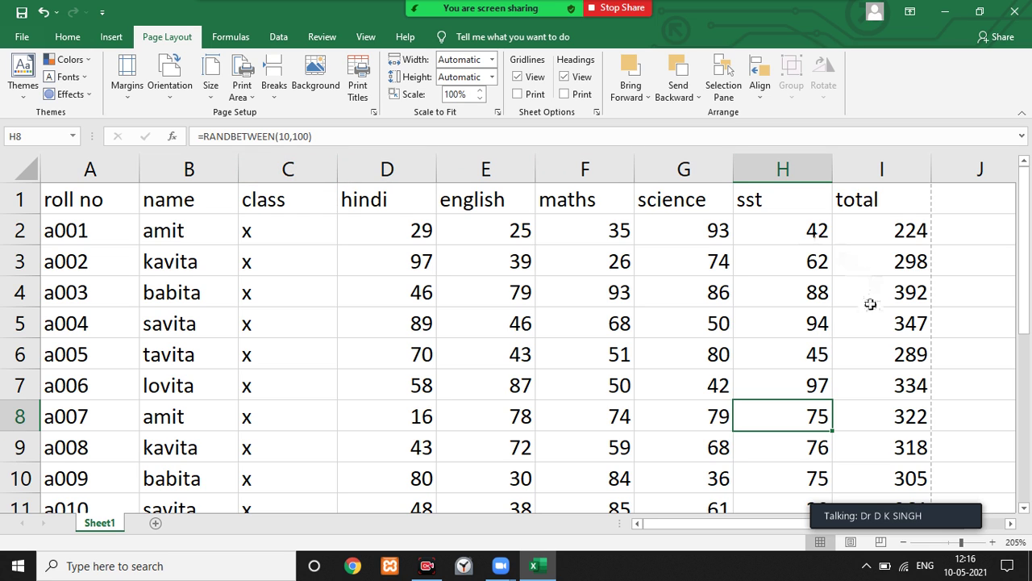
- Set the print area to A1:I5, add A8:I10 to it, and preview the printout
{"action": "left_click_drag", "start_coordinate": [875, 317], "coordinate": [80, 199]}
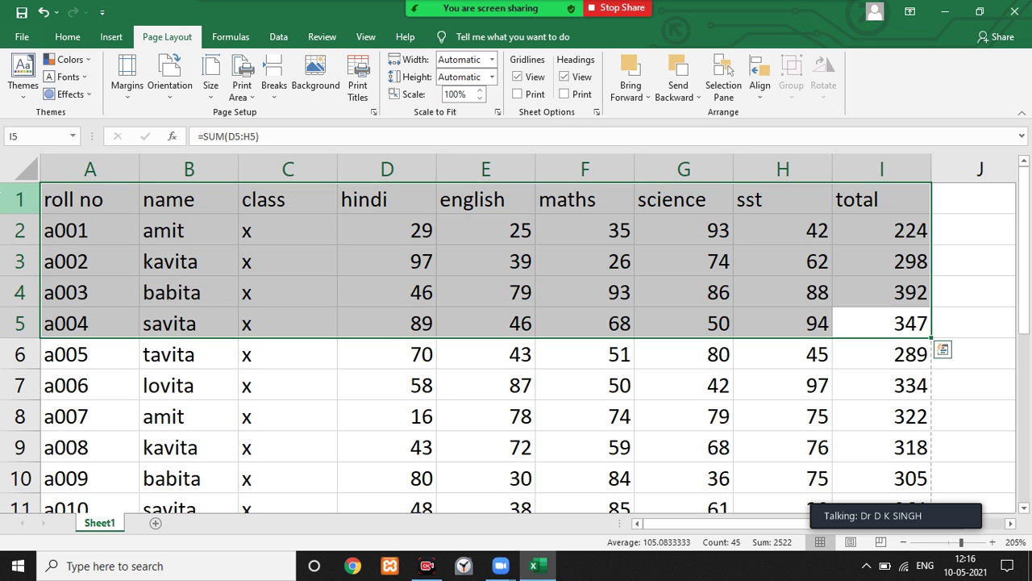
{"action": "left_click", "coordinate": [242, 90]}
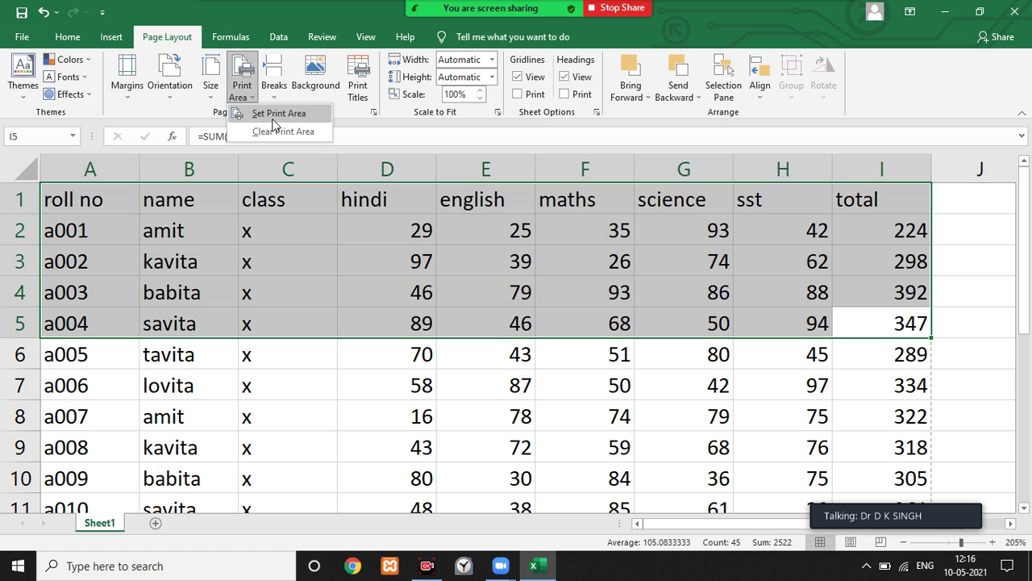
{"action": "left_click", "coordinate": [272, 113]}
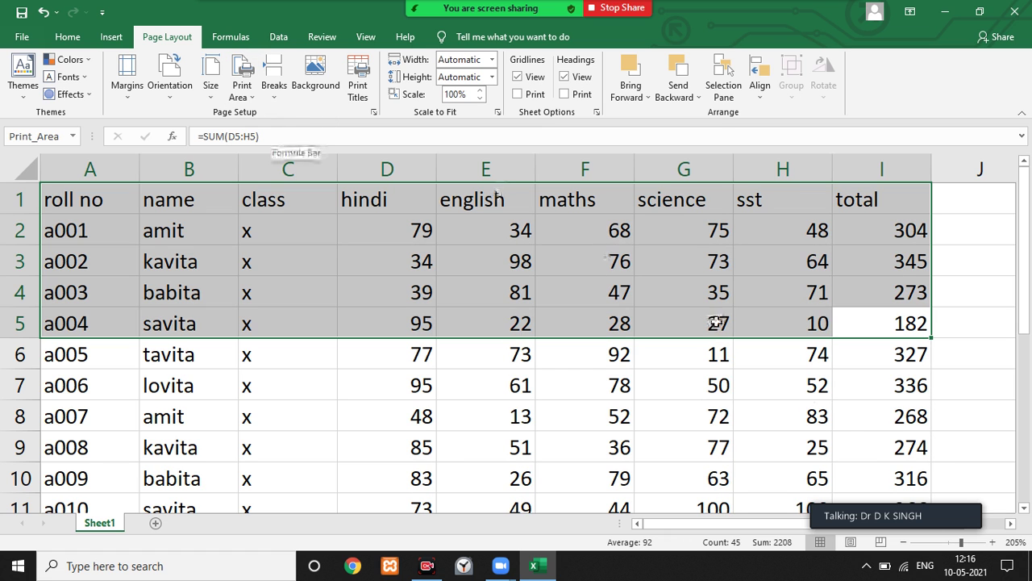
{"action": "left_click_drag", "start_coordinate": [917, 477], "coordinate": [97, 419]}
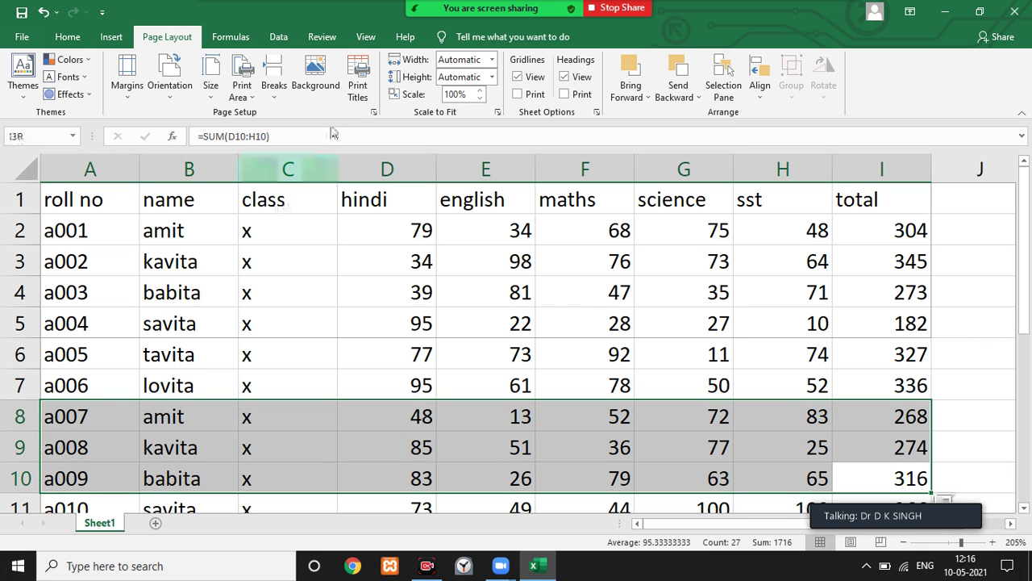
{"action": "left_click", "coordinate": [241, 90]}
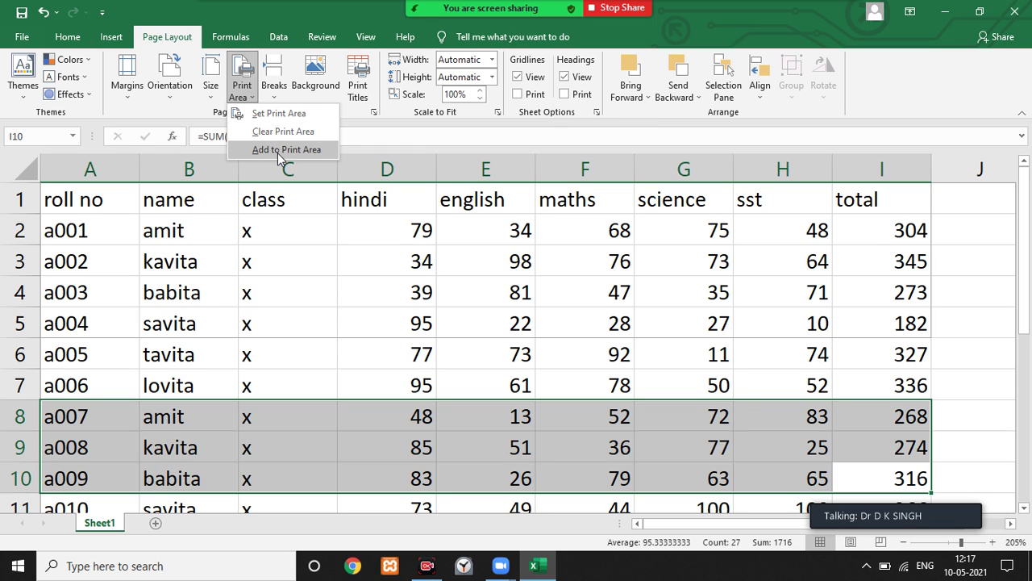
{"action": "left_click", "coordinate": [278, 153]}
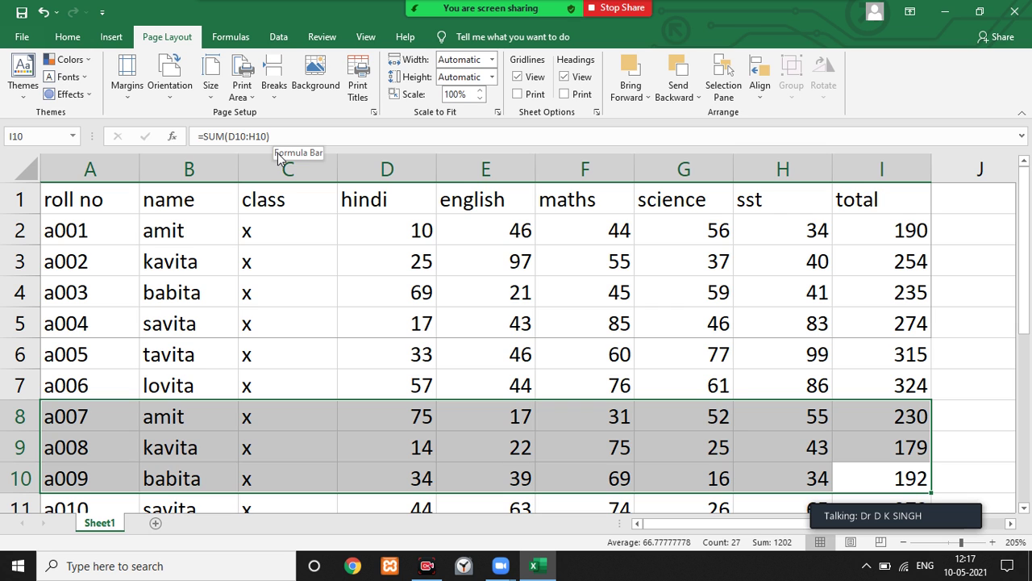
{"action": "key", "text": "ctrl+p"}
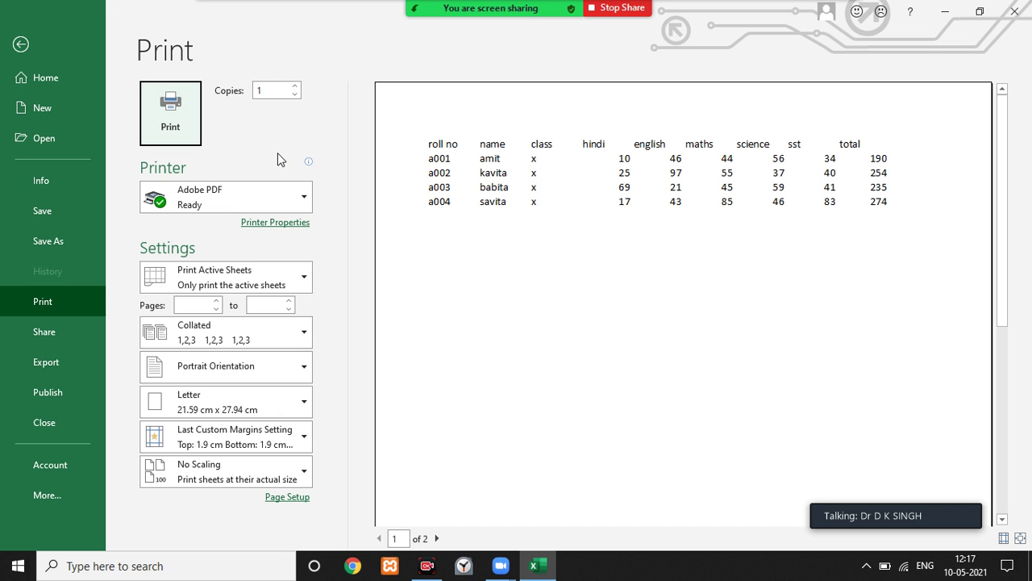
- Check page two showing records a007–a009, then return and select A1:I10
{"action": "left_click", "coordinate": [437, 538]}
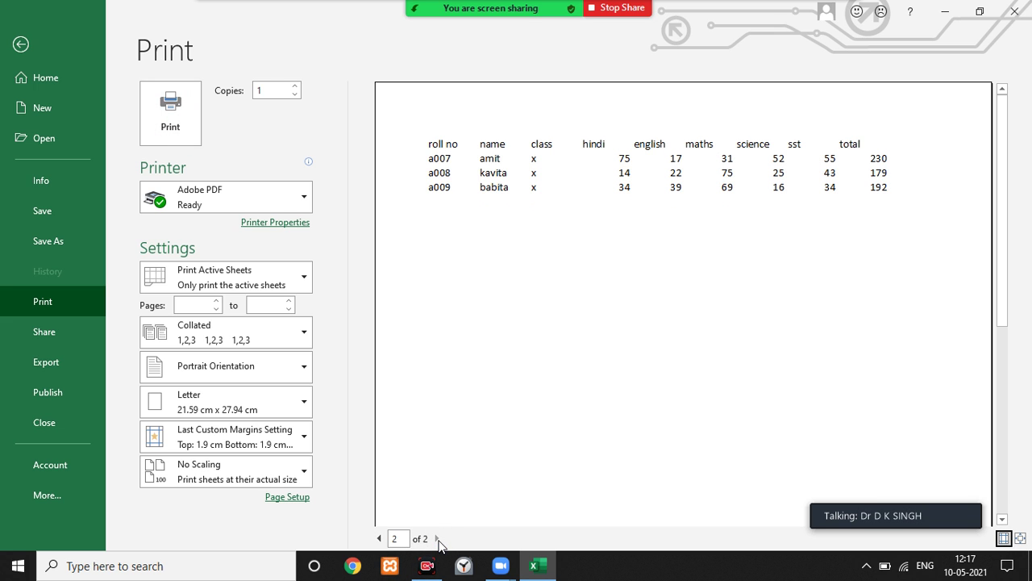
{"action": "key", "text": "Escape"}
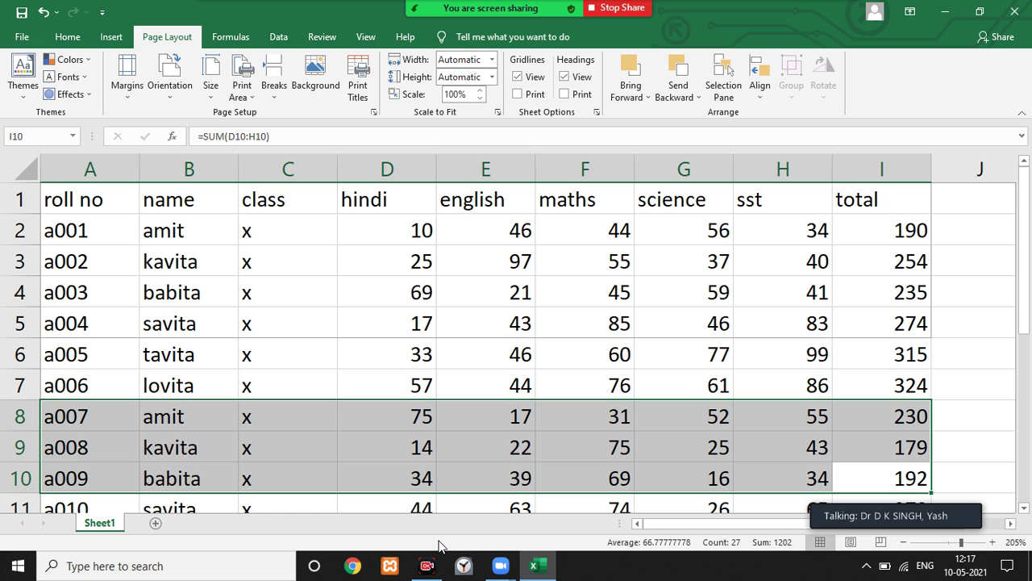
{"action": "left_click", "coordinate": [983, 470]}
{"action": "left_click_drag", "start_coordinate": [923, 477], "coordinate": [52, 165]}
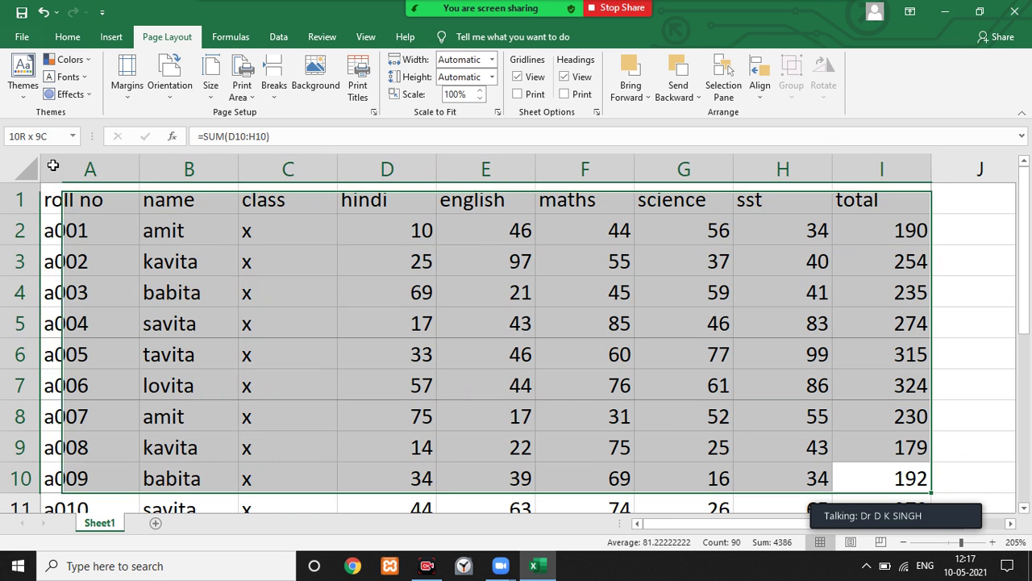
- Clear the print area, check the one-page preview, then select cell J4
{"action": "left_click", "coordinate": [250, 97]}
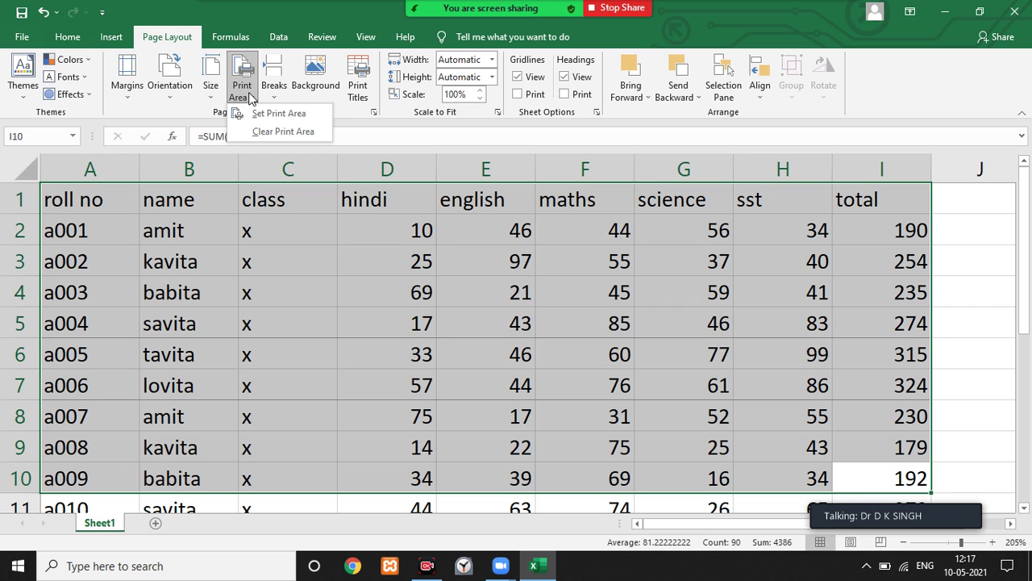
{"action": "left_click", "coordinate": [274, 131]}
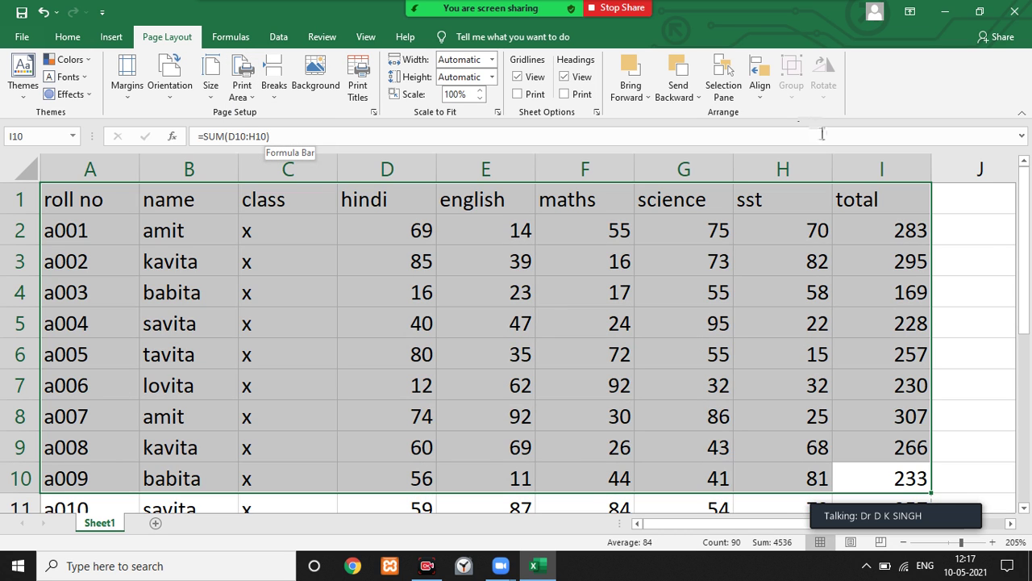
{"action": "key", "text": "ctrl+p"}
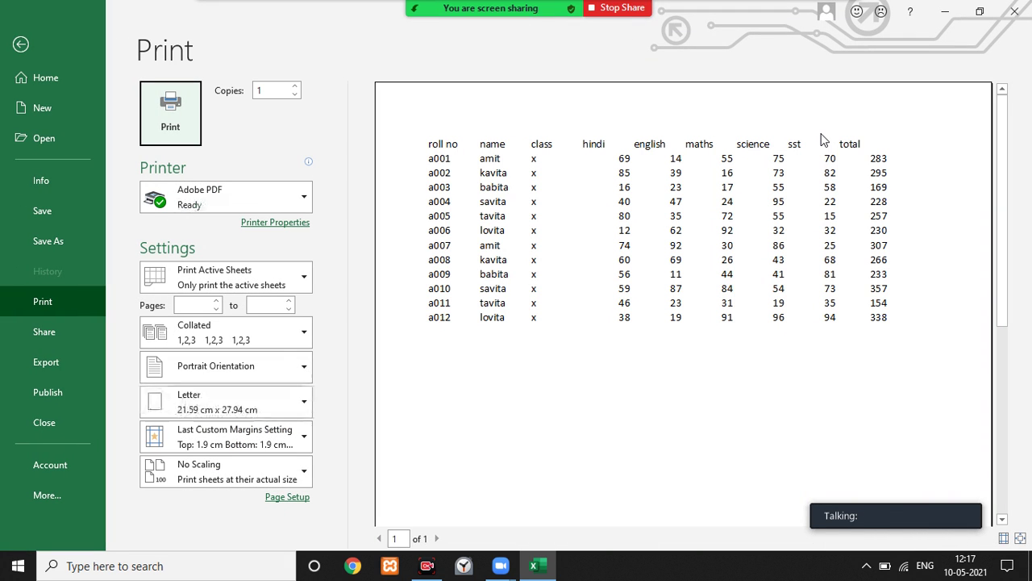
{"action": "key", "text": "Escape"}
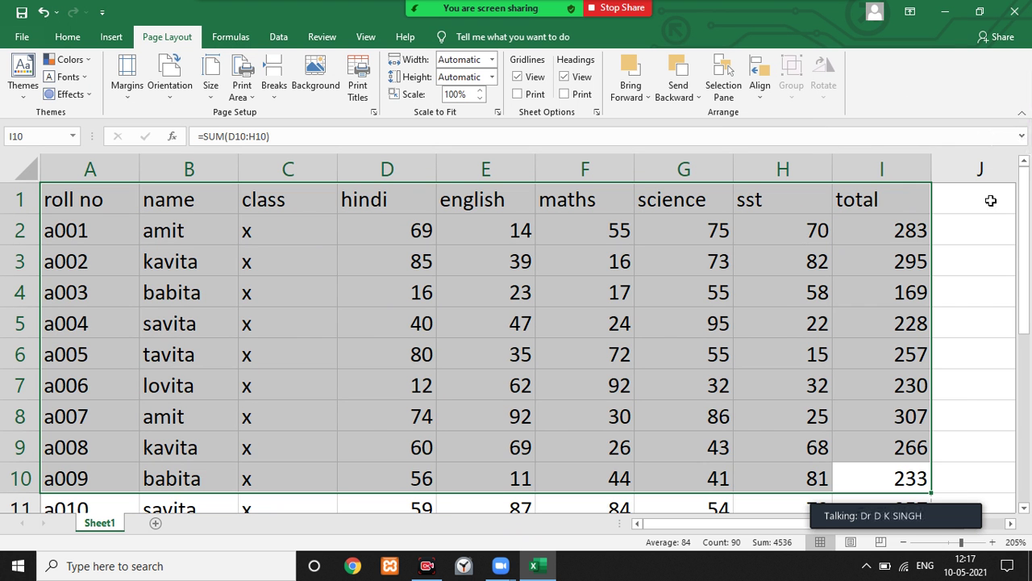
{"action": "left_click", "coordinate": [969, 283]}
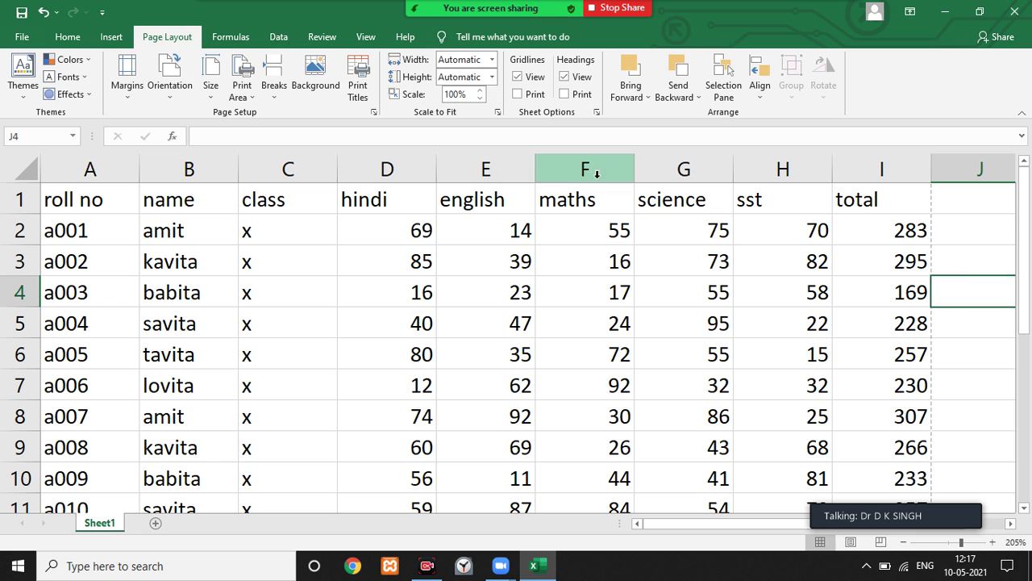
- Set the paper size to A4 and landscape orientation, then check the print preview
{"action": "left_click", "coordinate": [210, 91]}
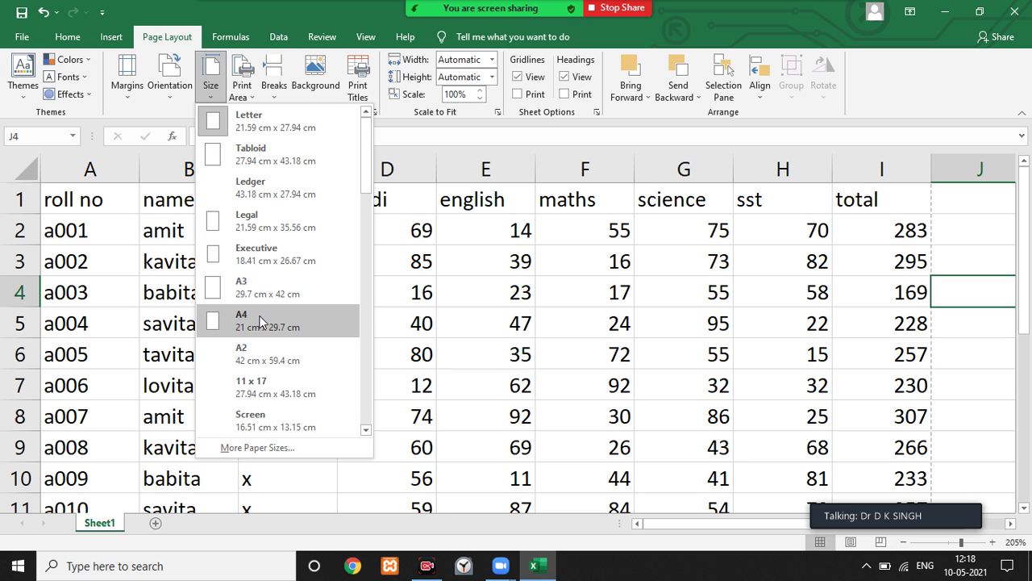
{"action": "left_click", "coordinate": [260, 321]}
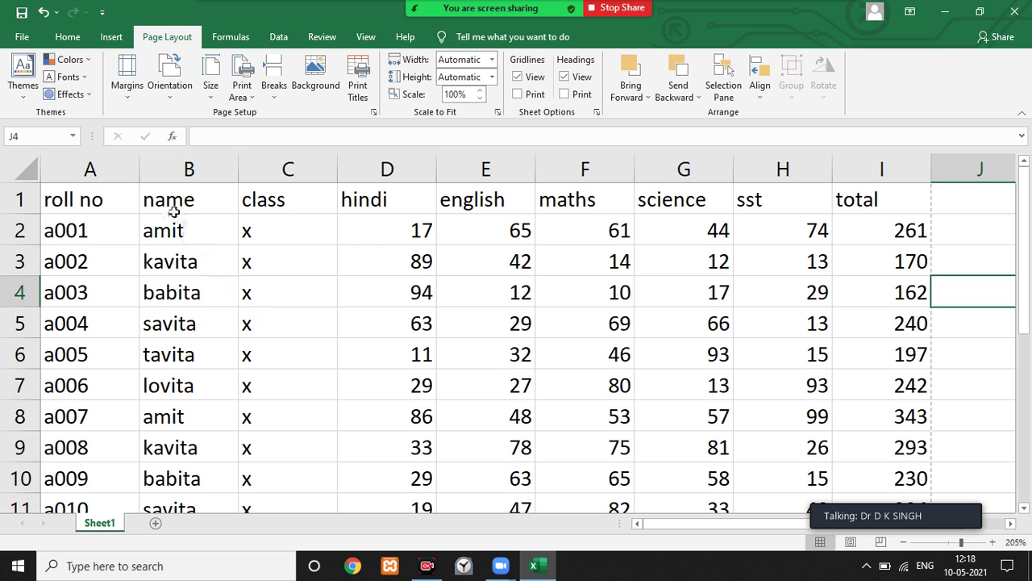
{"action": "left_click", "coordinate": [179, 103]}
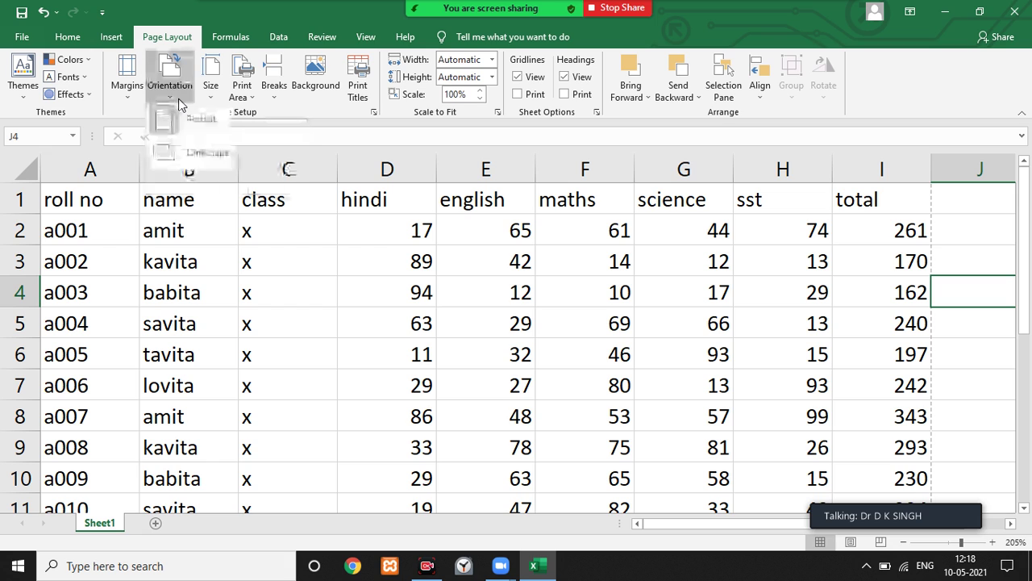
{"action": "left_click", "coordinate": [195, 159]}
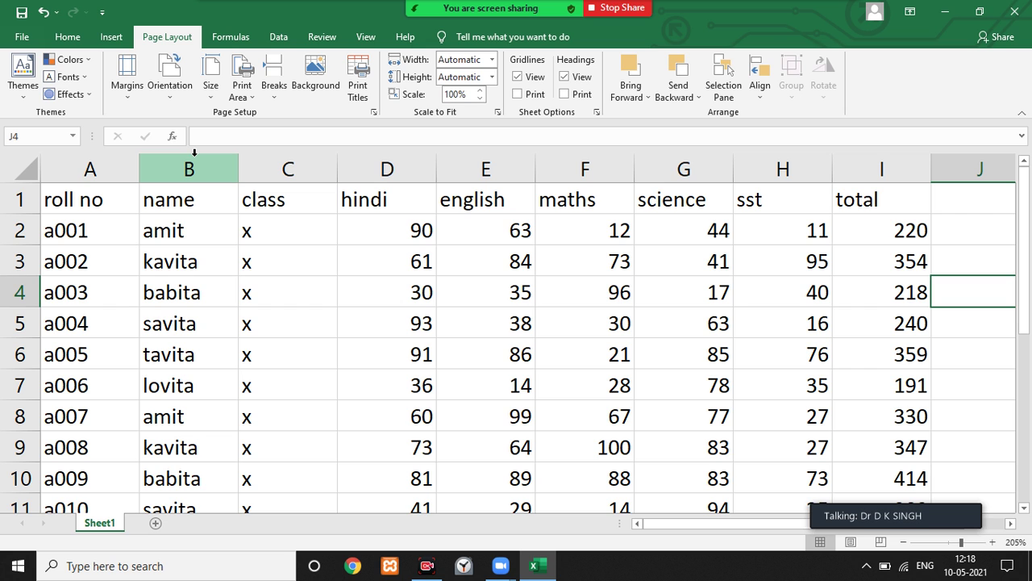
{"action": "key", "text": "ctrl+p"}
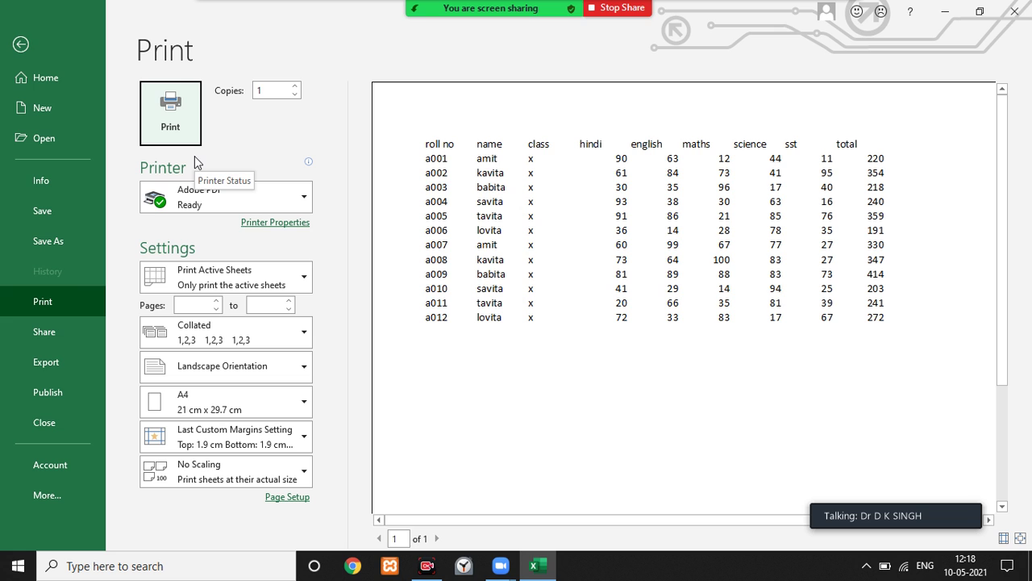
{"action": "left_click", "coordinate": [624, 185]}
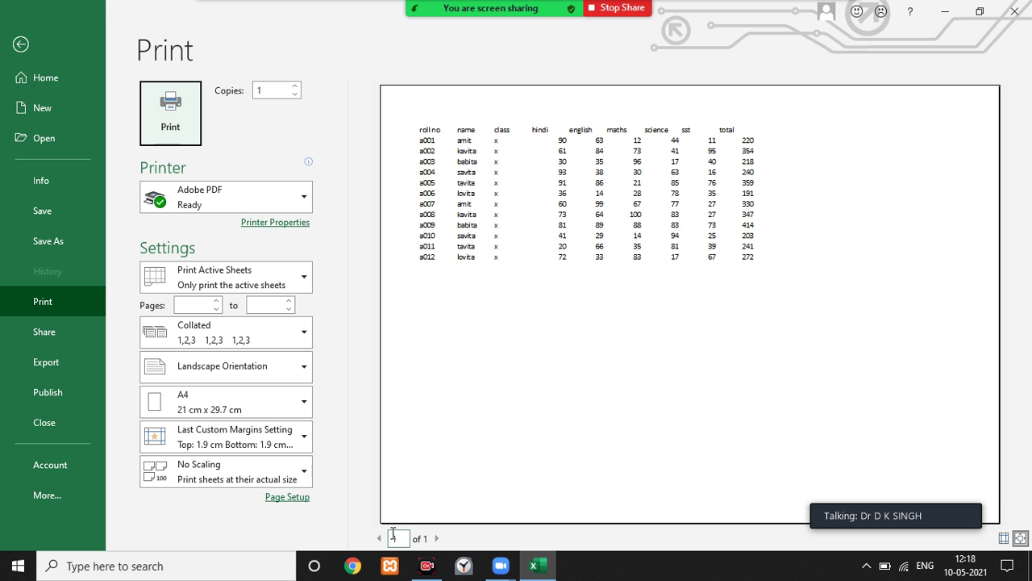
{"action": "key", "text": "Escape"}
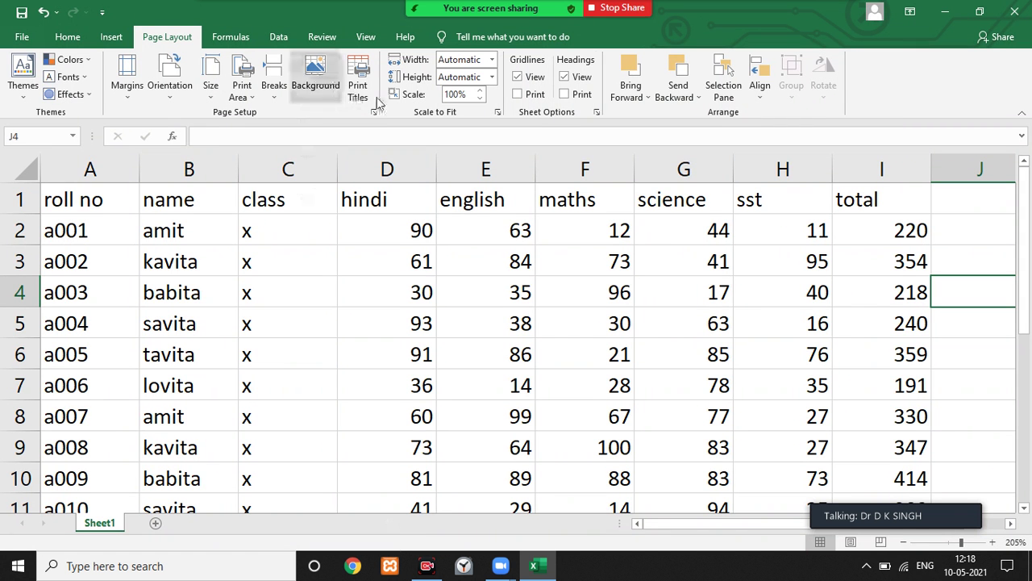
- Raise the Scale to Fit value from 100% to 135%, then check it in print preview
{"action": "left_click", "coordinate": [478, 91]}
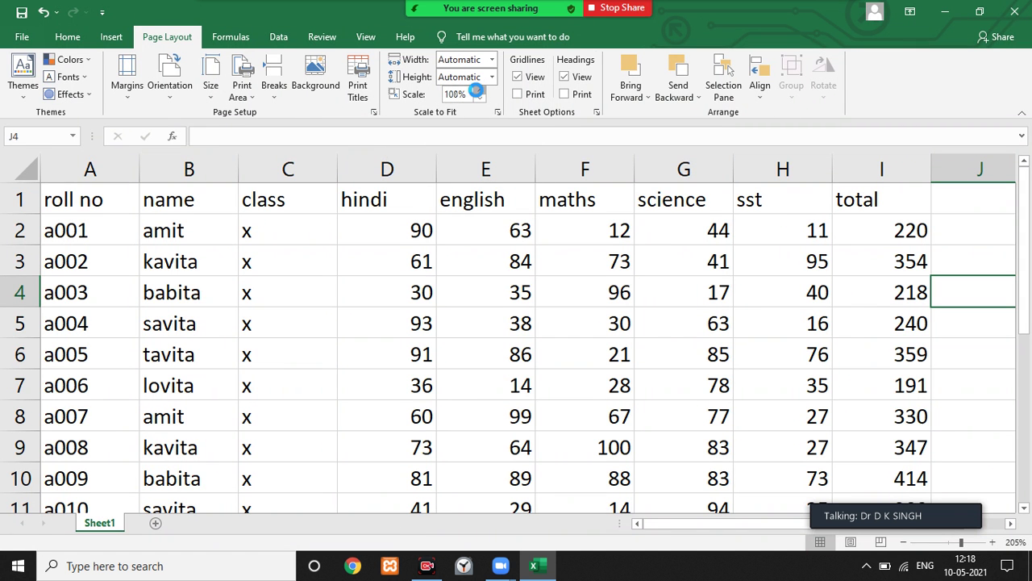
{"action": "left_click", "coordinate": [479, 90]}
{"action": "left_click", "coordinate": [479, 90]}
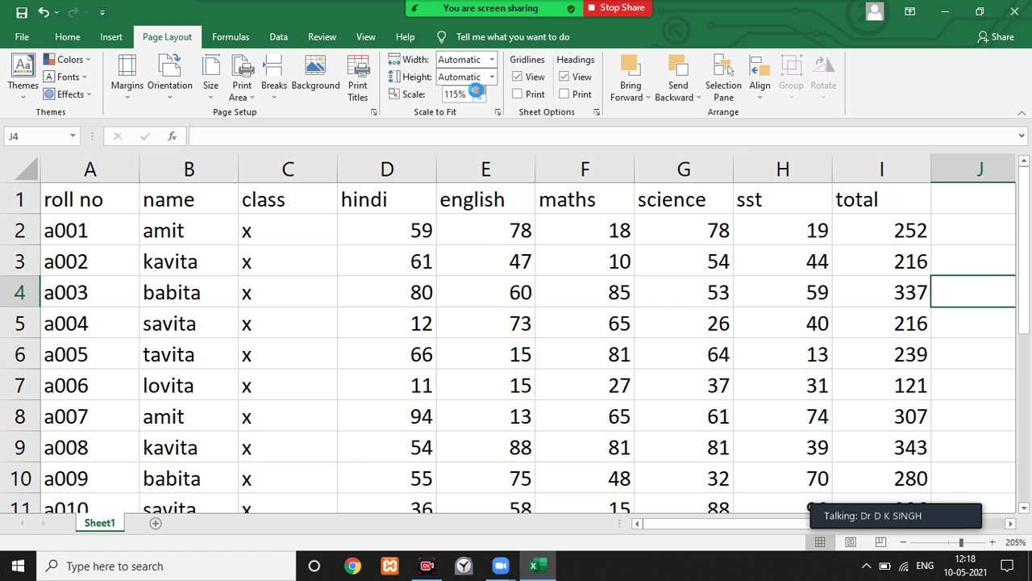
{"action": "left_click", "coordinate": [479, 91]}
{"action": "left_click", "coordinate": [479, 91]}
{"action": "left_click", "coordinate": [478, 90]}
{"action": "left_click", "coordinate": [478, 91]}
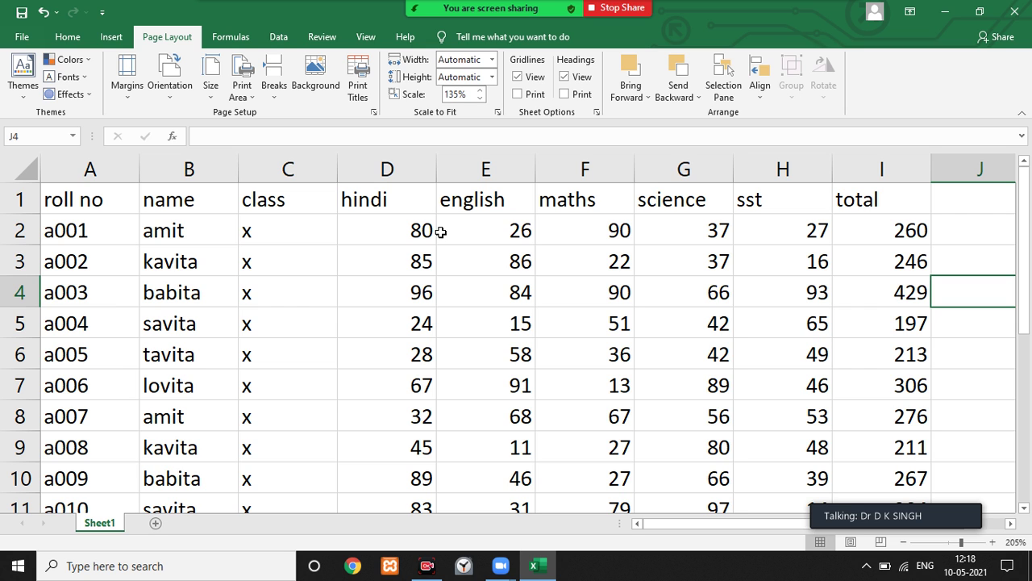
{"action": "key", "text": "ctrl+p"}
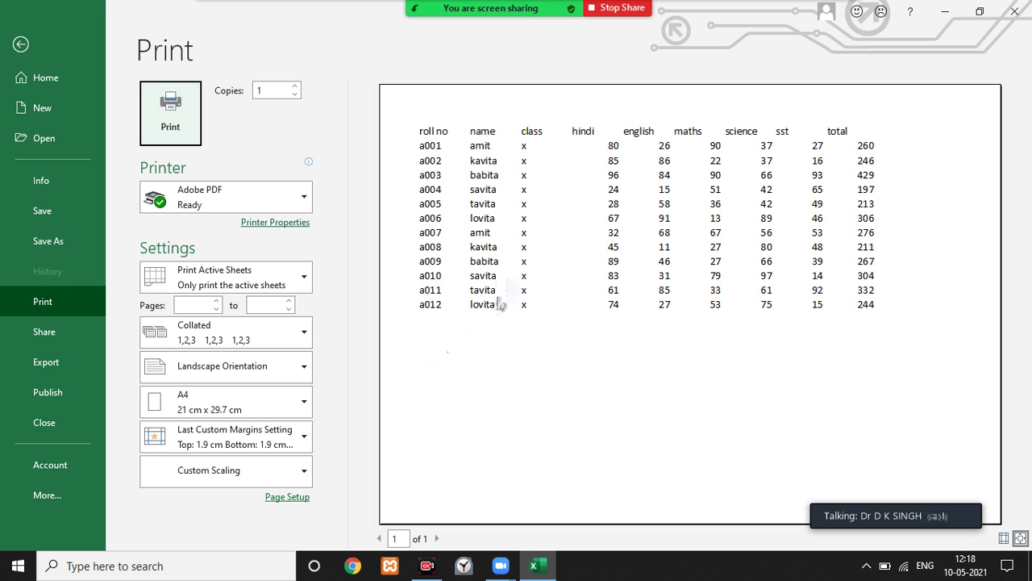
- Set the custom scaling in Page Setup to Adjust to 150% and apply it
{"action": "left_click", "coordinate": [298, 480]}
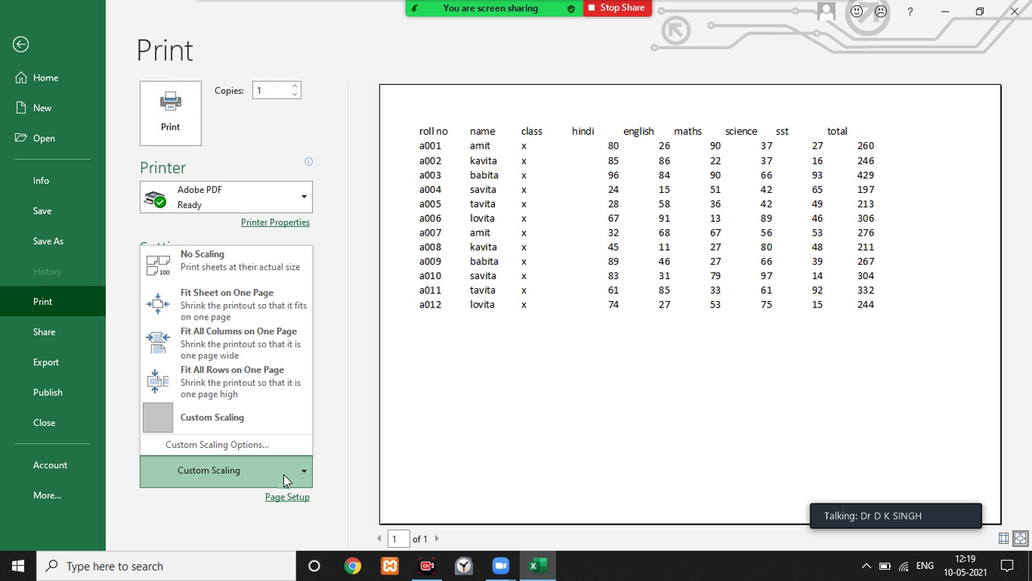
{"action": "left_click", "coordinate": [287, 472]}
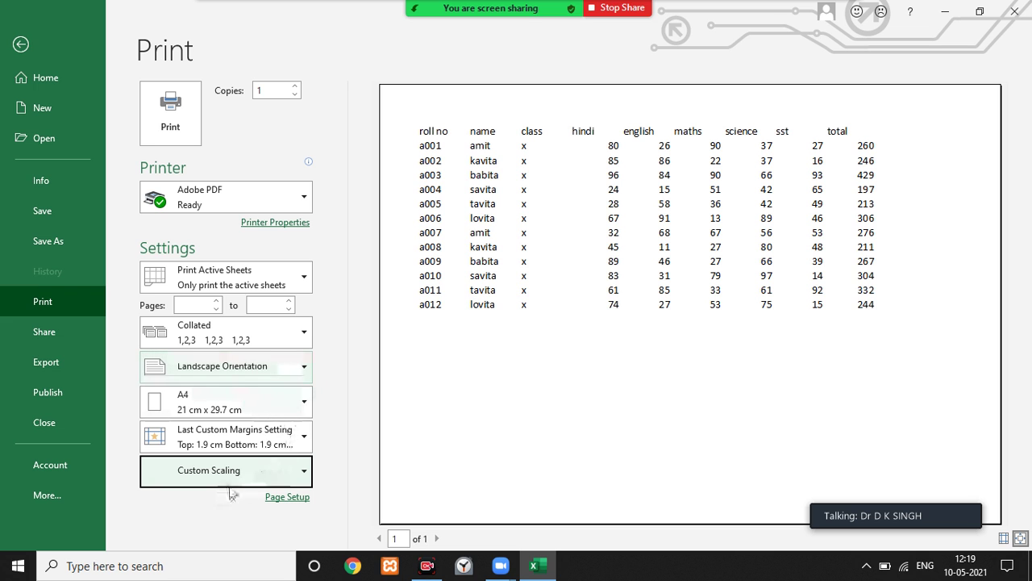
{"action": "left_click", "coordinate": [267, 468]}
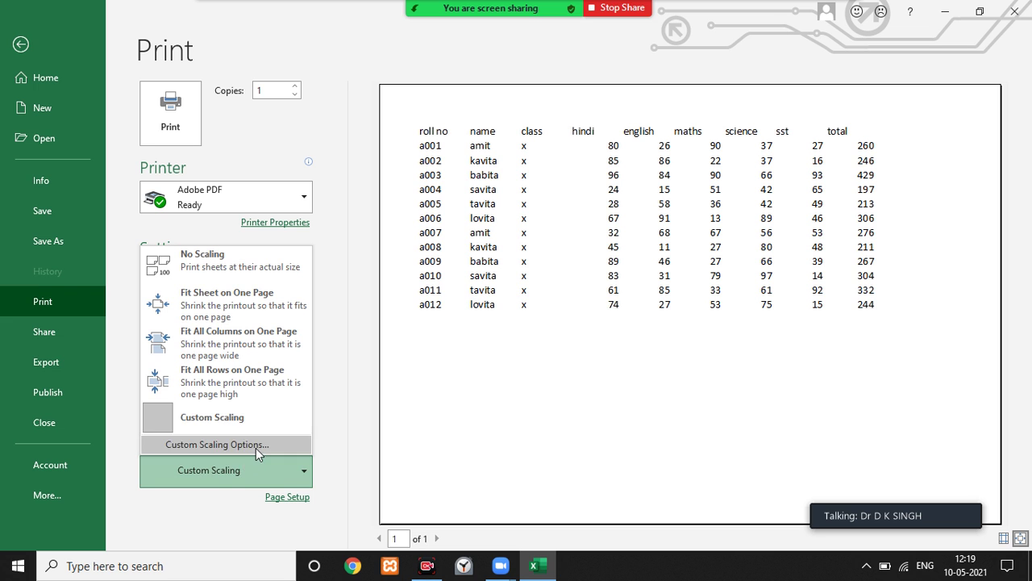
{"action": "left_click", "coordinate": [256, 446]}
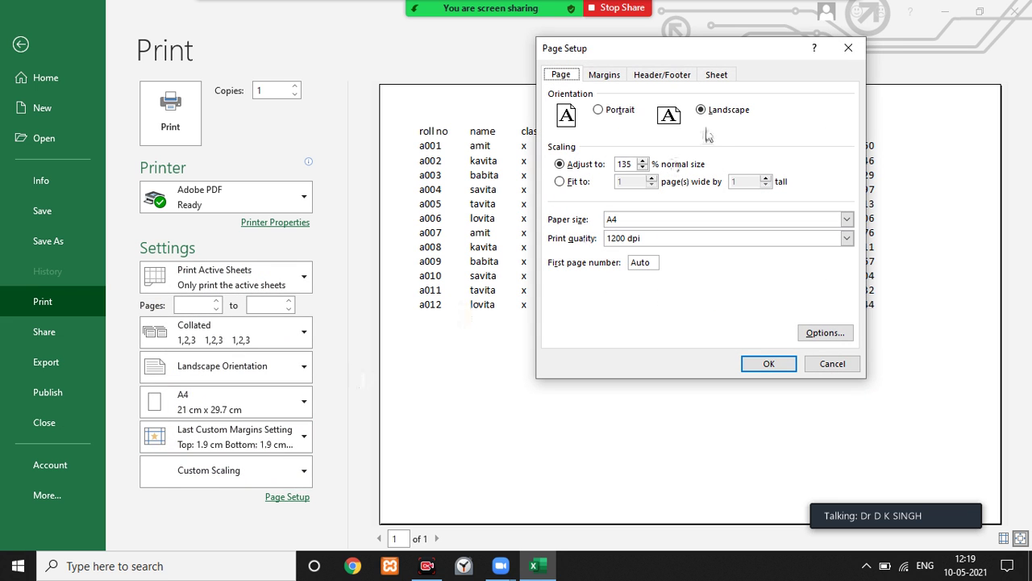
{"action": "left_click", "coordinate": [642, 161]}
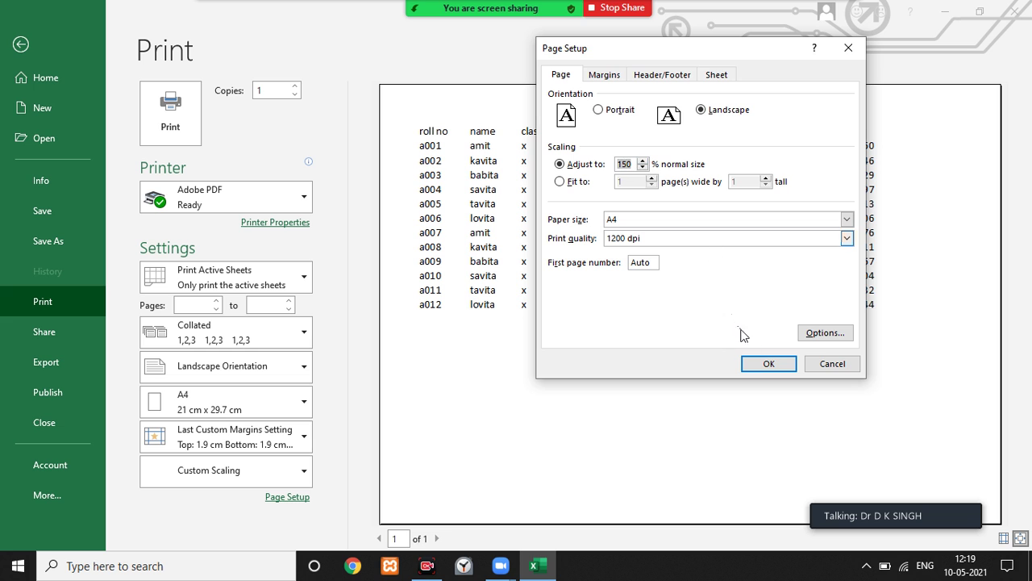
{"action": "left_click", "coordinate": [756, 363]}
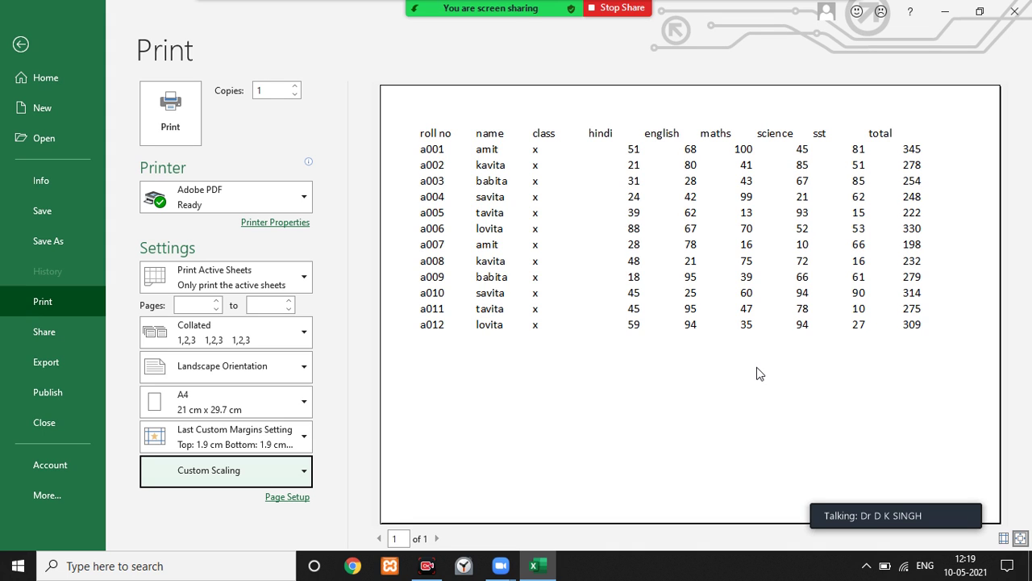
{"action": "left_click", "coordinate": [299, 480]}
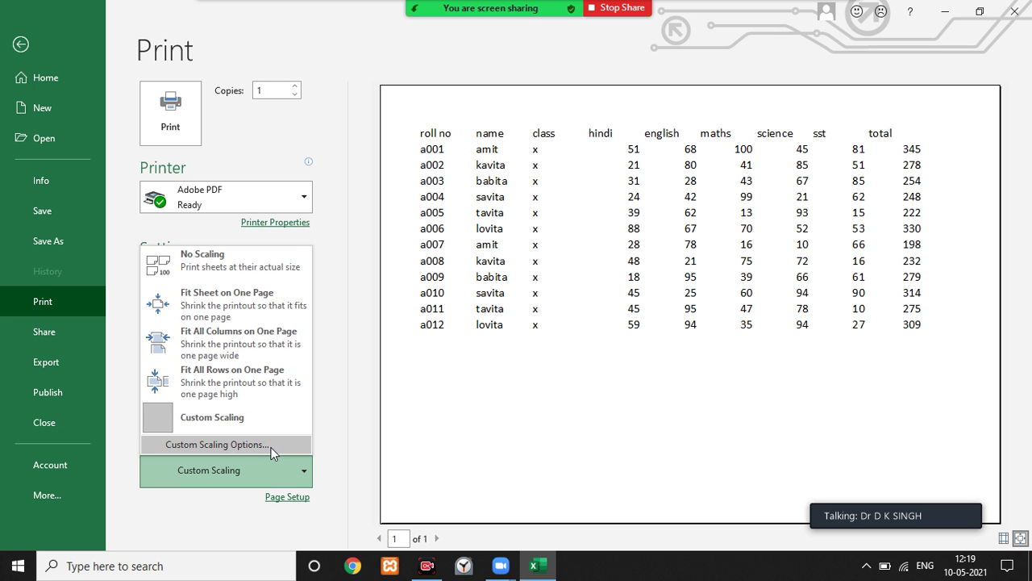
{"action": "left_click", "coordinate": [272, 445]}
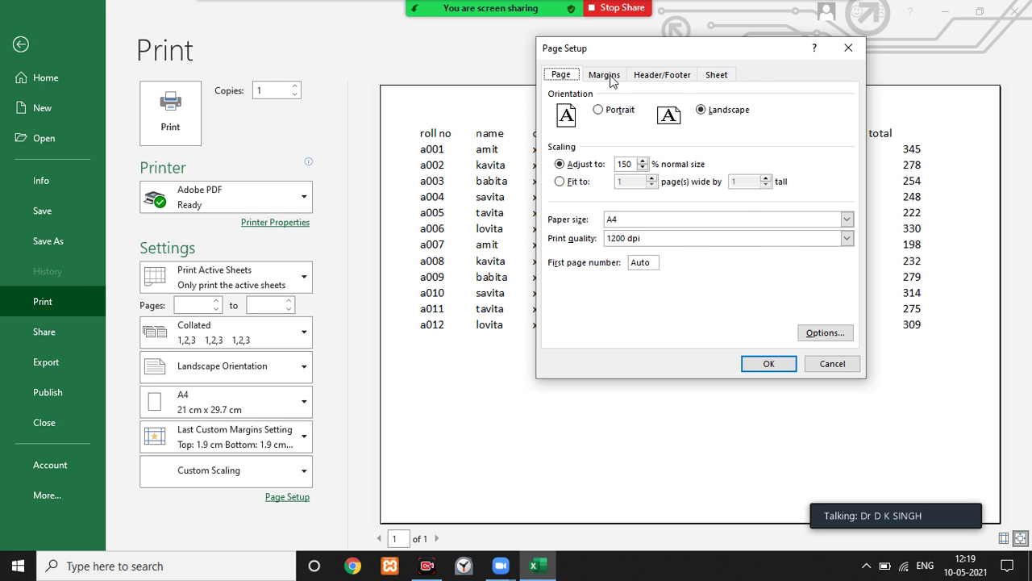
- Turn on Center on page: Horizontally under Margins and confirm Page Setup
{"action": "left_click", "coordinate": [611, 81]}
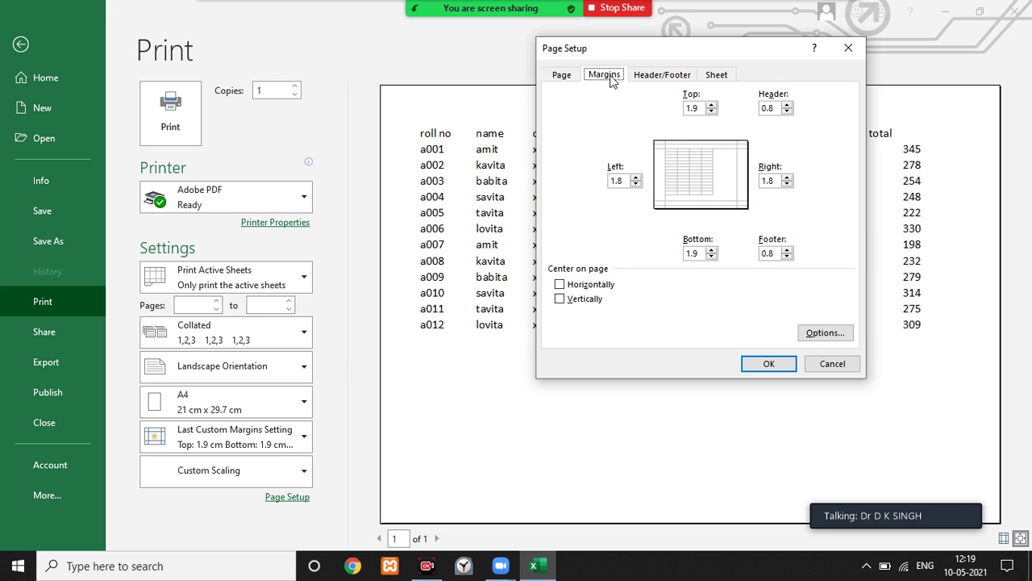
{"action": "left_click", "coordinate": [560, 284]}
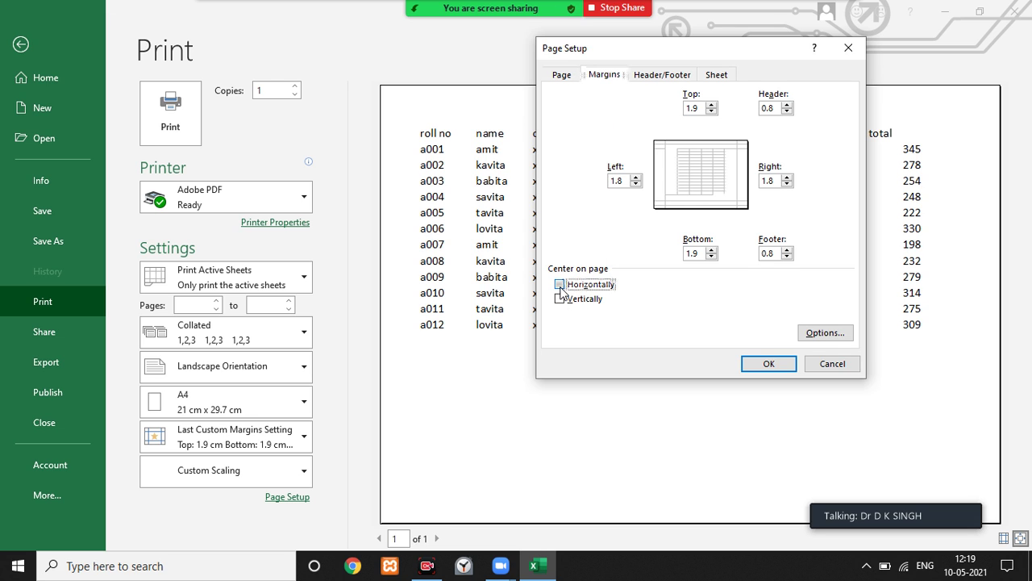
{"action": "left_click", "coordinate": [769, 364]}
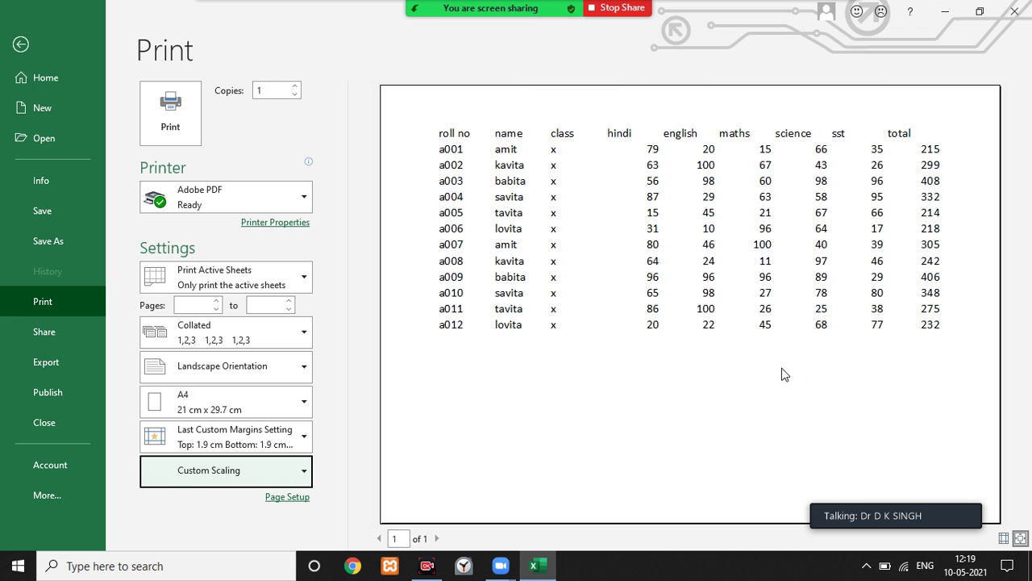